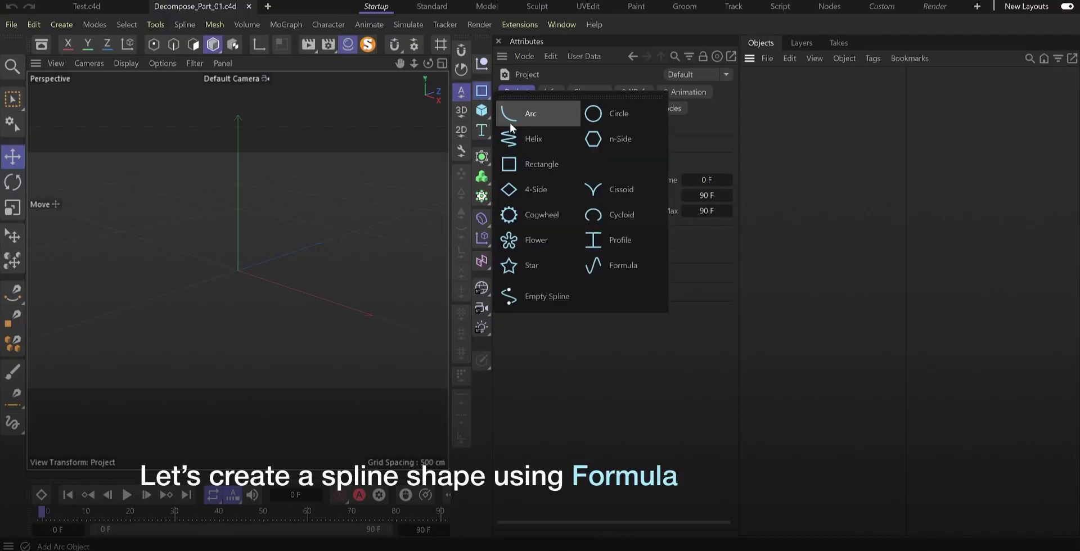
# Add a Formula spline with X(t) set to 1.0*t and Y(t) set to 1.0*Sin(t*PI)
pyautogui.click(625, 264)
pyautogui.click(597, 126)
pyautogui.press('BackSpace')
pyautogui.press('BackSpace')
pyautogui.click(599, 141)
pyautogui.press('BackSpace')
pyautogui.press('BackSpace')
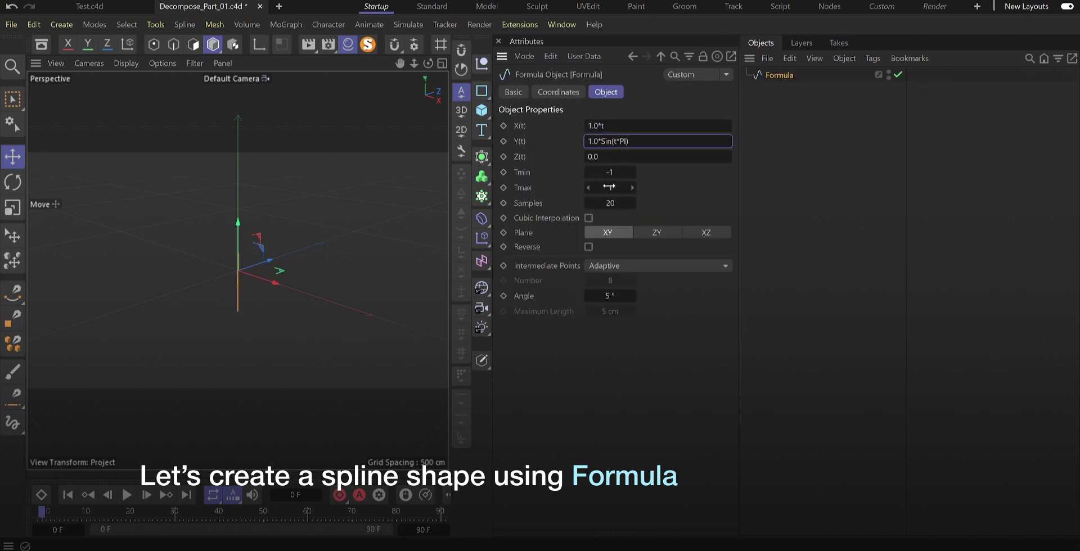
# Frame the Formula spline in the perspective view and set its plane to XZ
pyautogui.click(771, 102)
pyautogui.click(778, 74)
pyautogui.press('s')
pyautogui.keyDown('alt'); pyautogui.moveTo(264, 281); pyautogui.dragTo(251, 295); pyautogui.keyUp('alt')
pyautogui.click(705, 232)
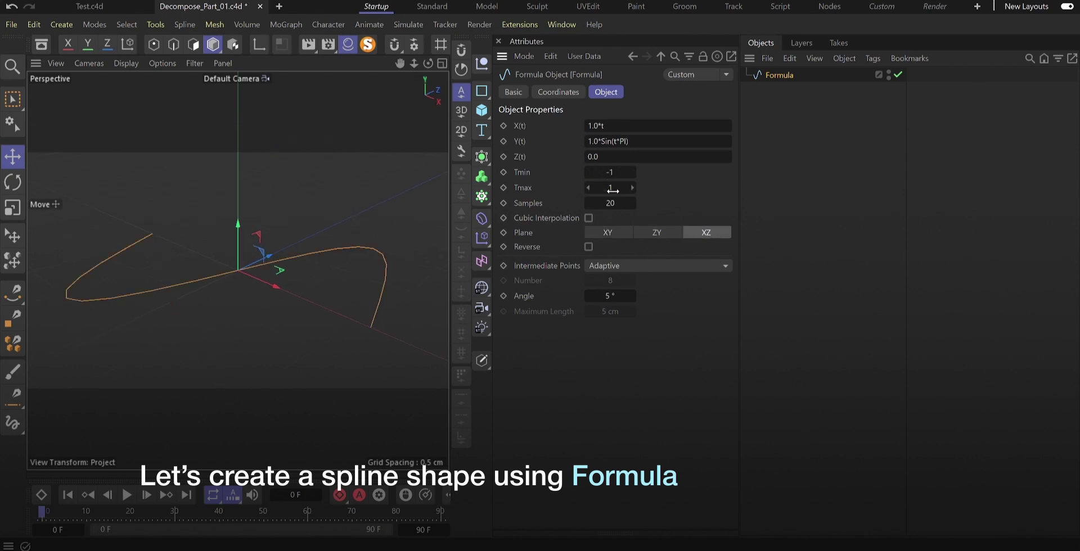
# Set the Formula spline's Tmin to 0, Tmax to 2 and Samples to 6
pyautogui.click(613, 190)
pyautogui.write('2')
pyautogui.click(613, 173)
pyautogui.press('Return')
pyautogui.scroll(-5, 245, 276)
pyautogui.keyDown('alt'); pyautogui.moveTo(265, 315); pyautogui.dragTo(495, 309); pyautogui.keyUp('alt')
pyautogui.click(610, 203)
pyautogui.press('Return')
# Rename the Formula spline as Spline Source
pyautogui.keyDown('alt'); pyautogui.moveTo(272, 296); pyautogui.dragTo(258, 330); pyautogui.keyUp('alt')
pyautogui.doubleClick(779, 75)
pyautogui.write('Spline Source')
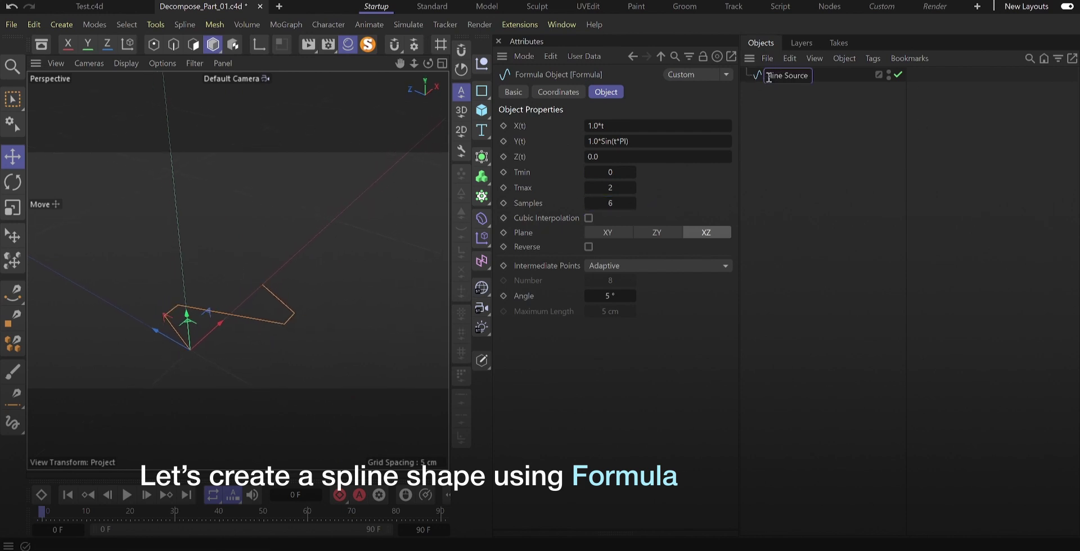
pyautogui.click(784, 86)
# Place the Spline Source spline under a new null named Spline Source and collapse the group
pyautogui.click(782, 79)
pyautogui.keyDown('alt'); pyautogui.click(485, 63); pyautogui.keyUp('alt')
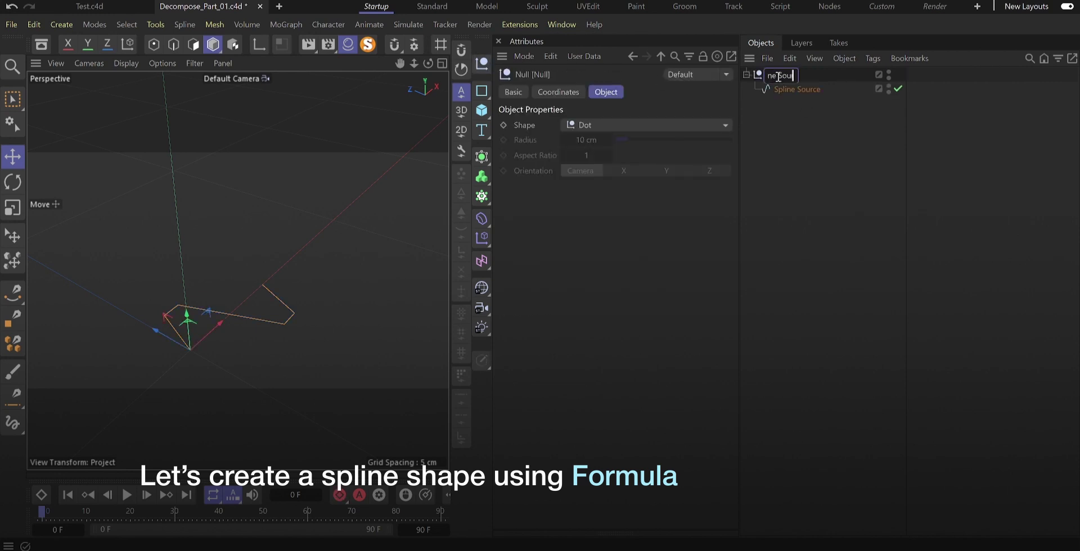
pyautogui.click(788, 116)
pyautogui.click(745, 74)
# Add a MoSpline object and set its mode to Spline
pyautogui.click(286, 25)
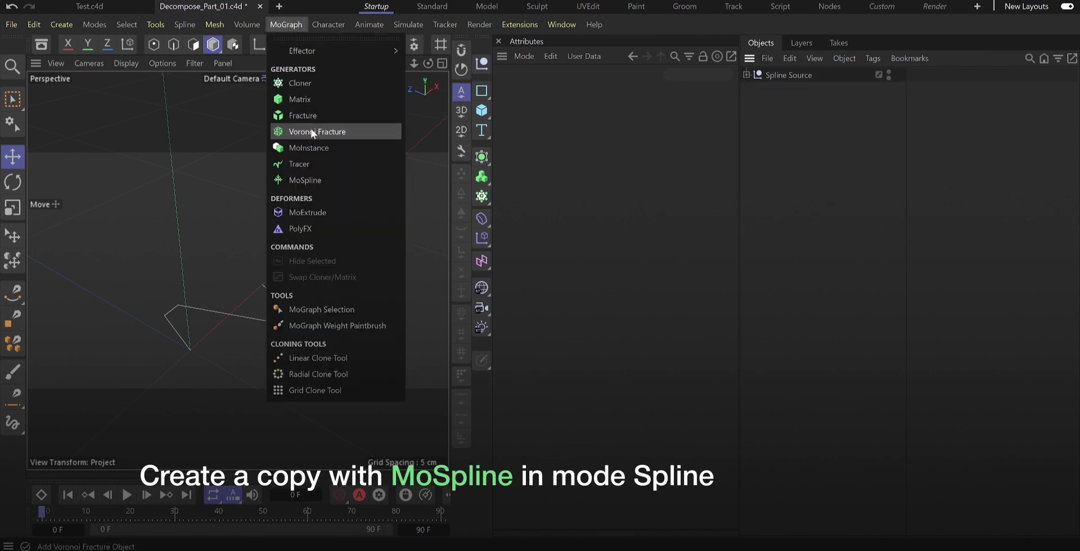
pyautogui.click(307, 180)
pyautogui.click(643, 142)
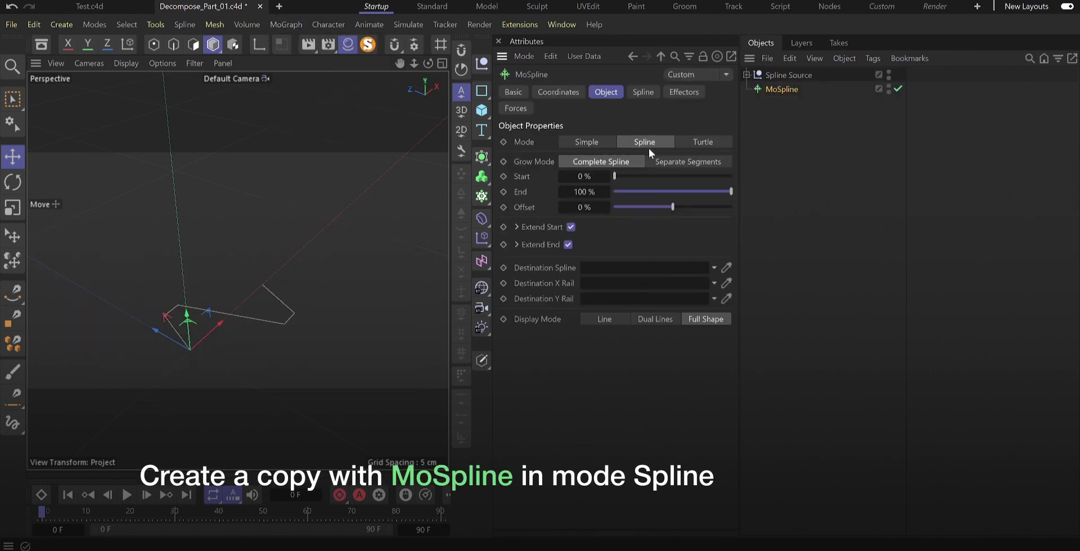
# Assign the Spline Source formula spline as the MoSpline's source spline and set its width to 0.1 cm
pyautogui.click(643, 93)
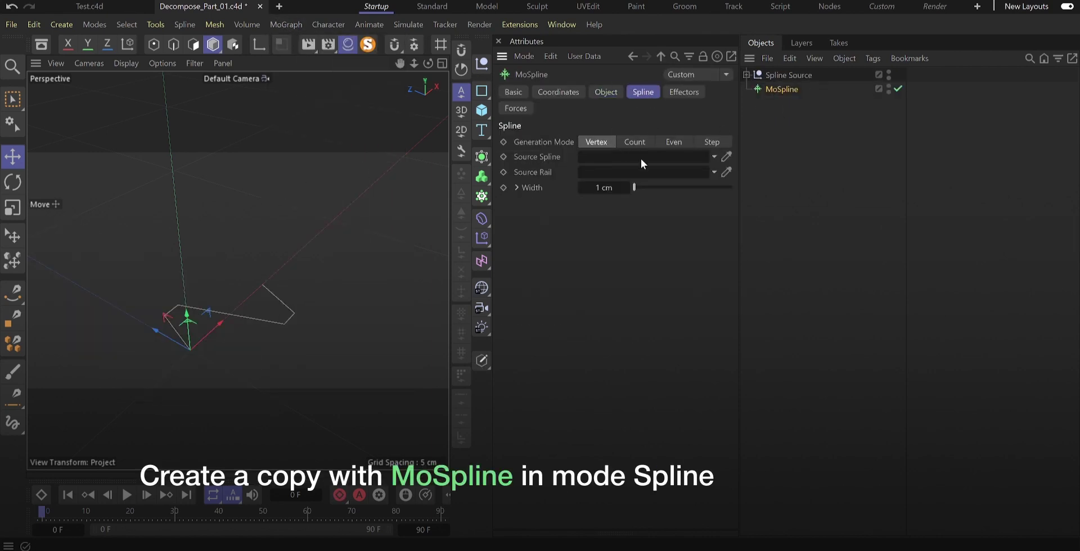
pyautogui.click(748, 74)
pyautogui.moveTo(791, 89); pyautogui.dragTo(641, 156)
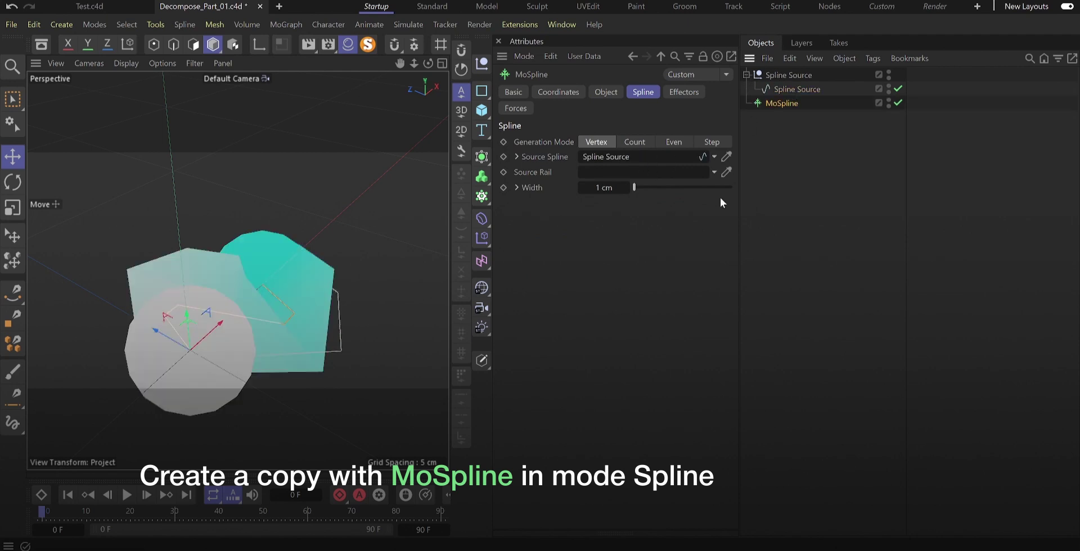
pyautogui.click(611, 188)
pyautogui.write('0.1')
pyautogui.press('Return')
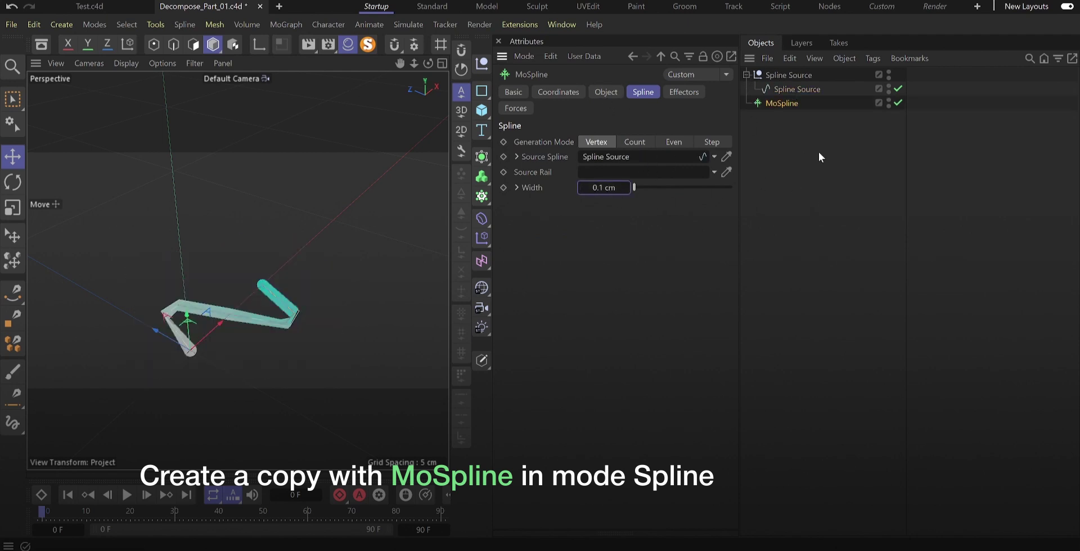
pyautogui.click(746, 75)
# Put the MoSpline inside a new Cloner and rename the Cloner as Spline Clonner X
pyautogui.click(489, 201)
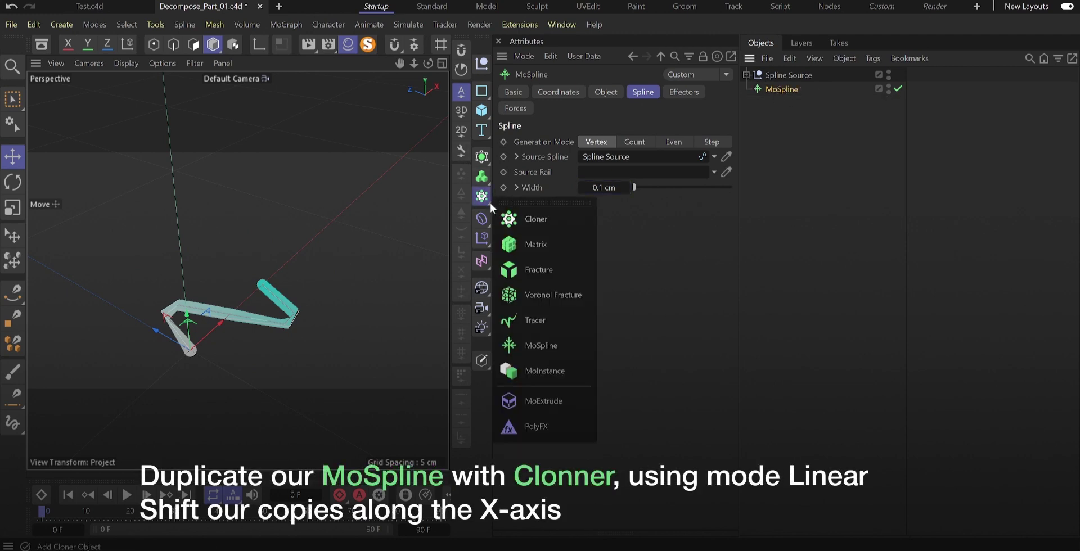
pyautogui.keyDown('alt'); pyautogui.click(523, 221); pyautogui.keyUp('alt')
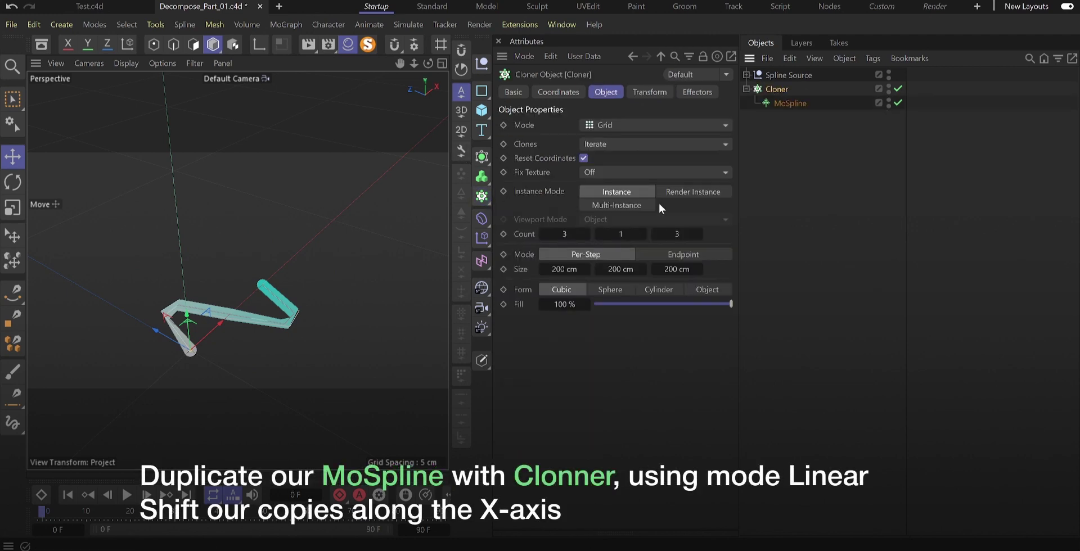
pyautogui.doubleClick(781, 90)
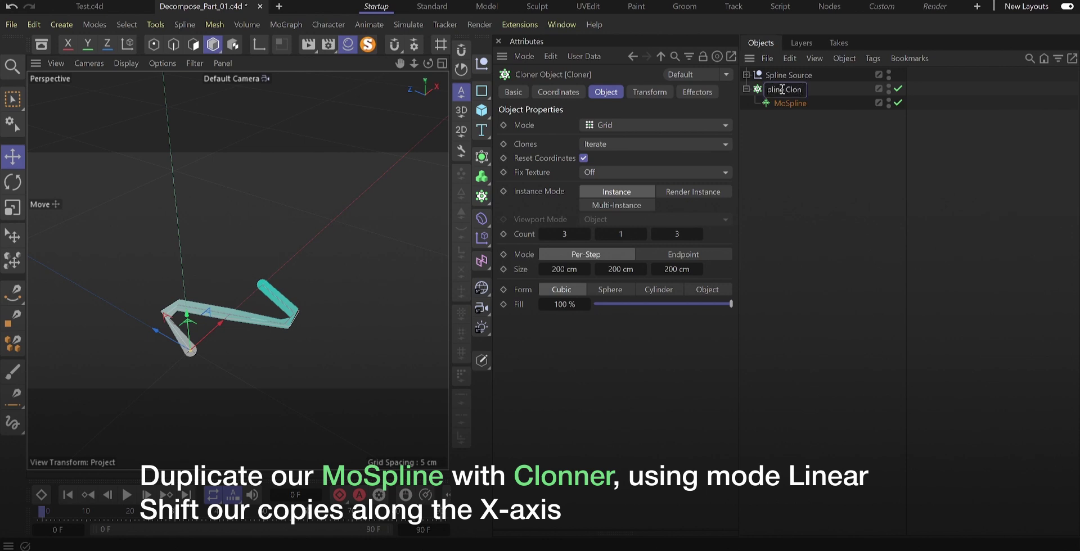
pyautogui.write('Spline Clonner X')
pyautogui.press('Return')
# Set Spline Clonner X to Linear mode with a per-step offset of 2 cm in X and 0 cm in Y
pyautogui.click(614, 123)
pyautogui.click(610, 158)
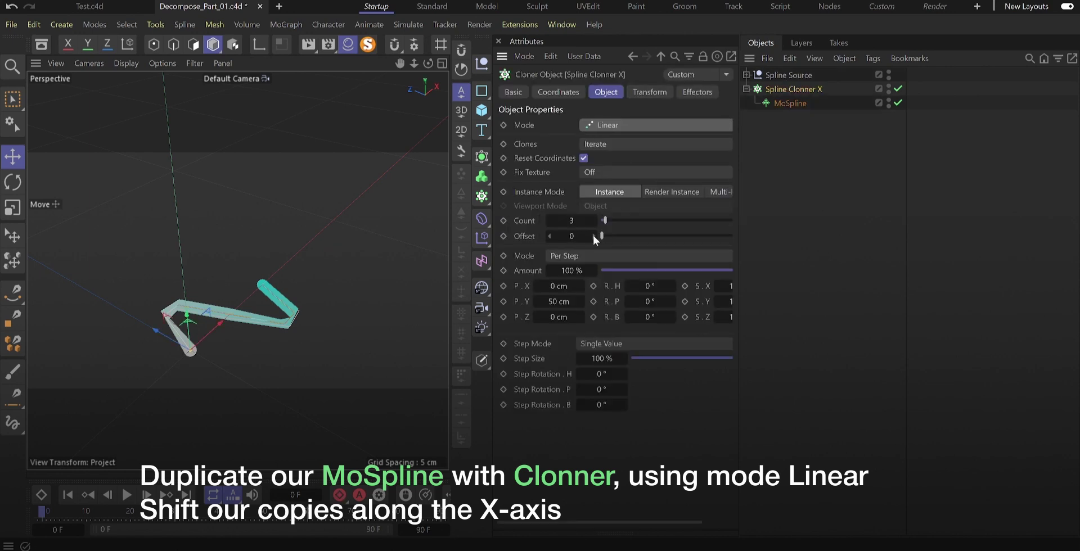
pyautogui.doubleClick(564, 302)
pyautogui.click(582, 286)
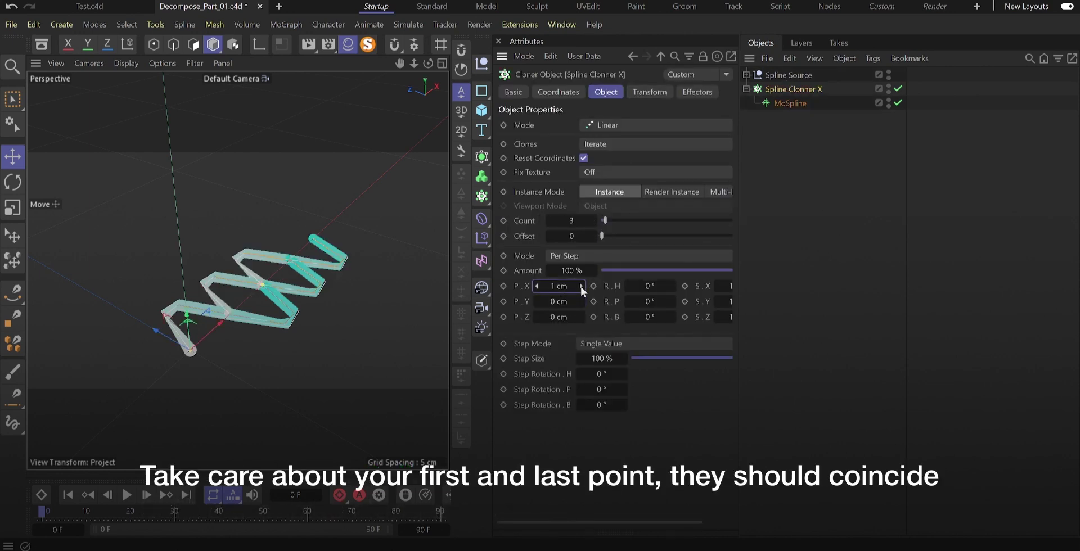
pyautogui.click(582, 286)
# Set the Spline Clonner X count to 30 and collapse its hierarchy
pyautogui.click(594, 220)
pyautogui.click(594, 220)
pyautogui.click(594, 220)
pyautogui.click(596, 220)
pyautogui.click(595, 220)
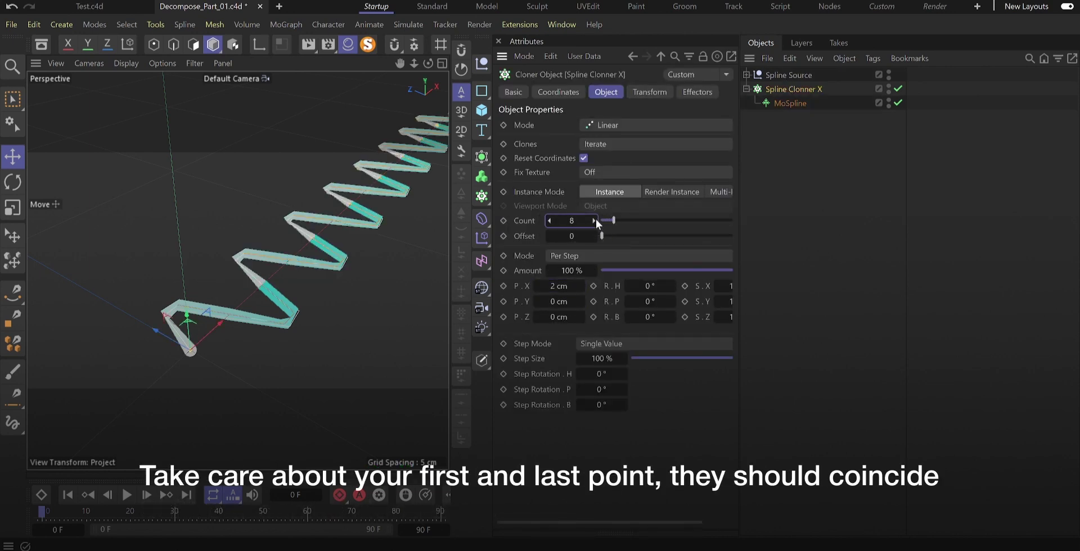
pyautogui.click(595, 220)
pyautogui.click(596, 220)
pyautogui.scroll(-3, 370, 194)
pyautogui.keyDown('alt'); pyautogui.moveTo(370, 194); pyautogui.dragTo(292, 260, button='middle'); pyautogui.keyUp('alt')
pyautogui.scroll(-2, 292, 261)
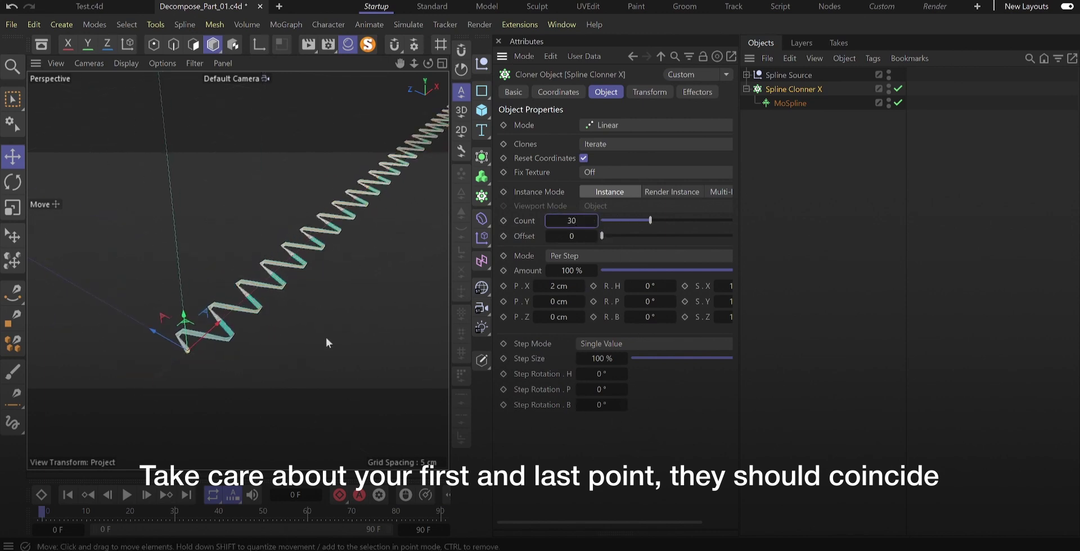
pyautogui.moveTo(237, 272)
pyautogui.keyDown('alt'); pyautogui.mouseDown(button='middle')
pyautogui.moveTo(231, 301)
pyautogui.moveTo(209, 302)
pyautogui.moveTo(259, 262)
pyautogui.mouseUp(button='middle'); pyautogui.keyUp('alt')
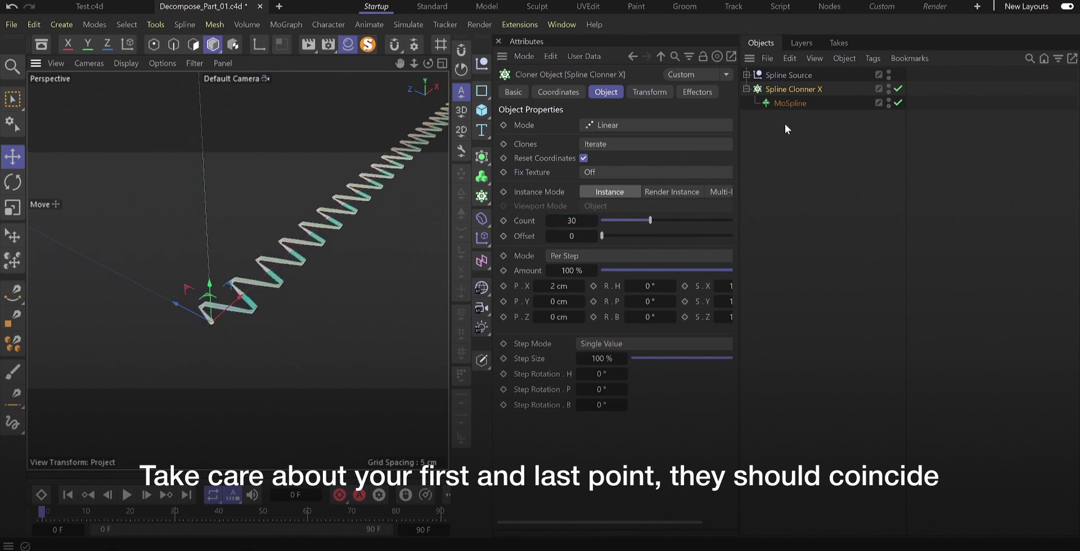
pyautogui.click(746, 88)
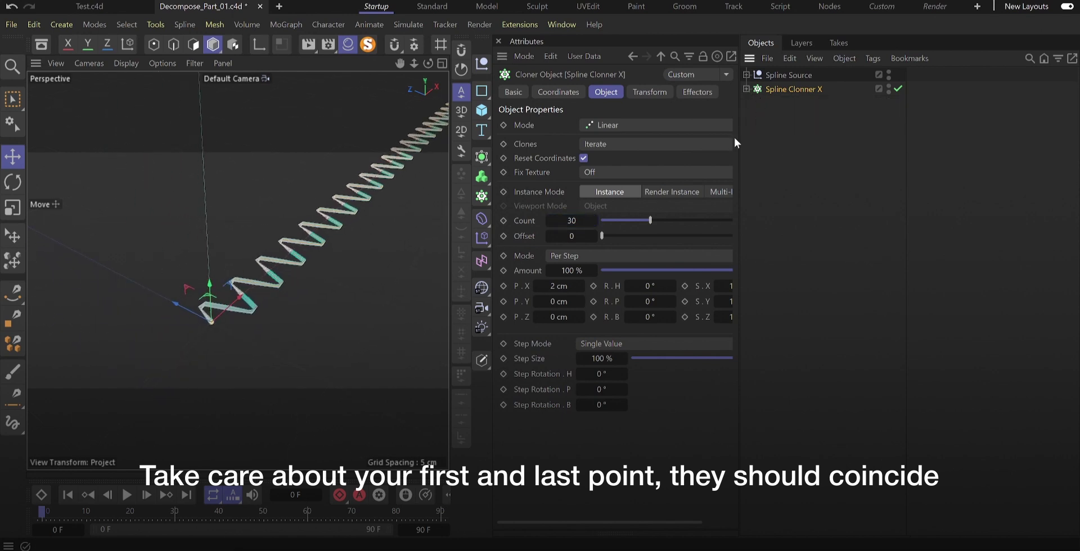
# Add a second Cloner below Spline Clonner X in the object list and rename it Cloner Points X
pyautogui.click(772, 104)
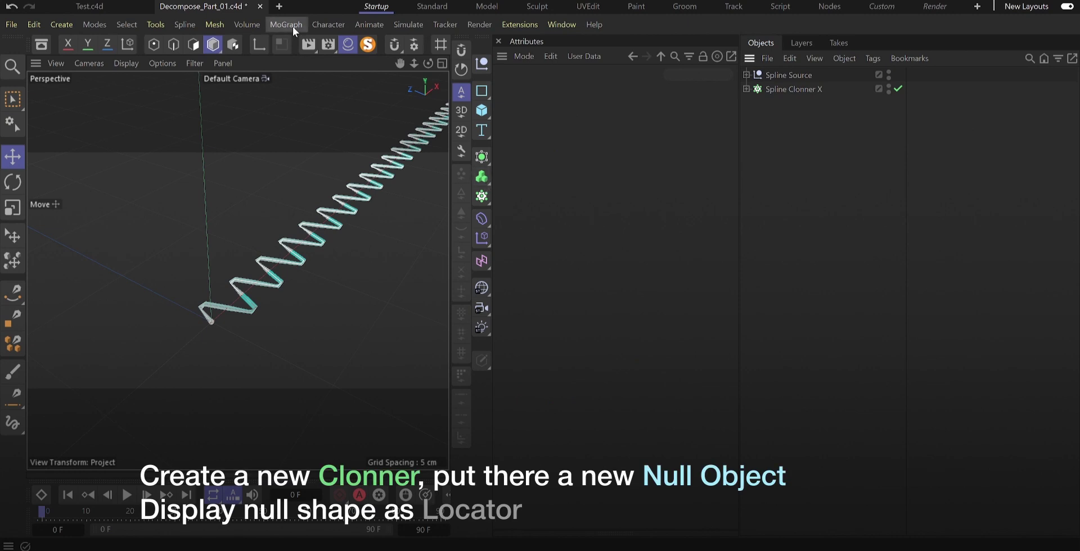
pyautogui.click(481, 195)
pyautogui.click(523, 219)
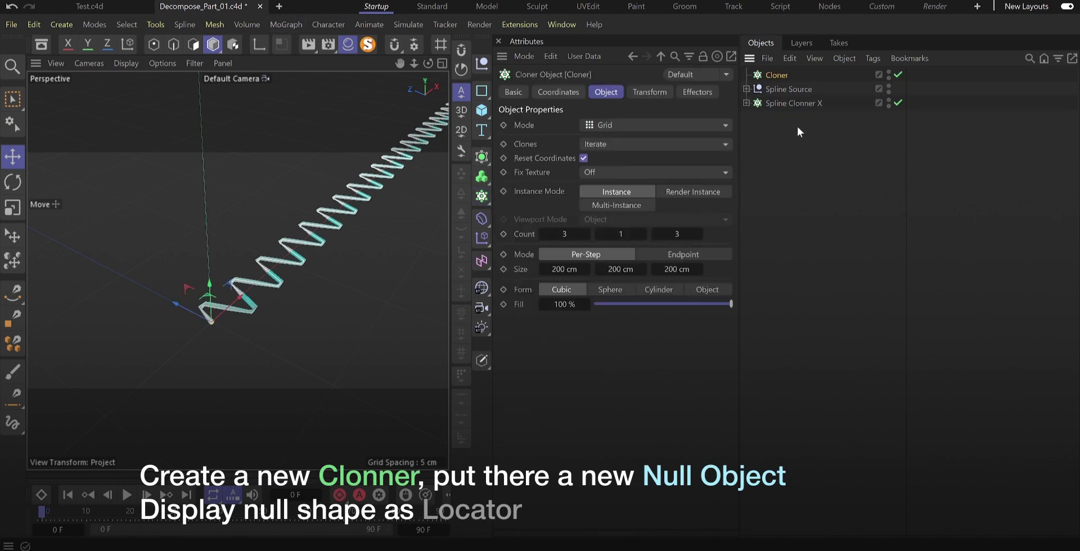
pyautogui.doubleClick(784, 102)
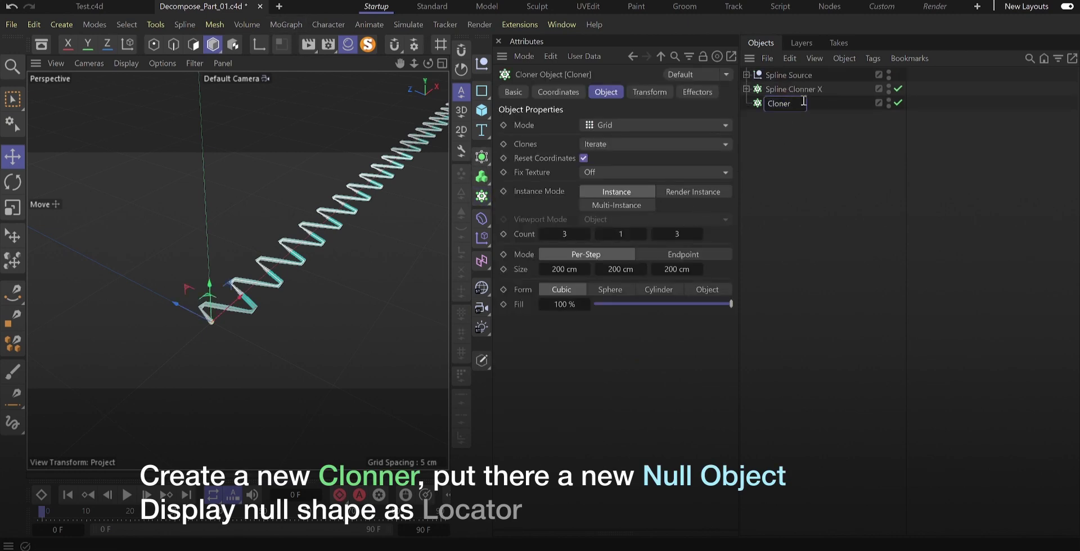
pyautogui.write('Po')
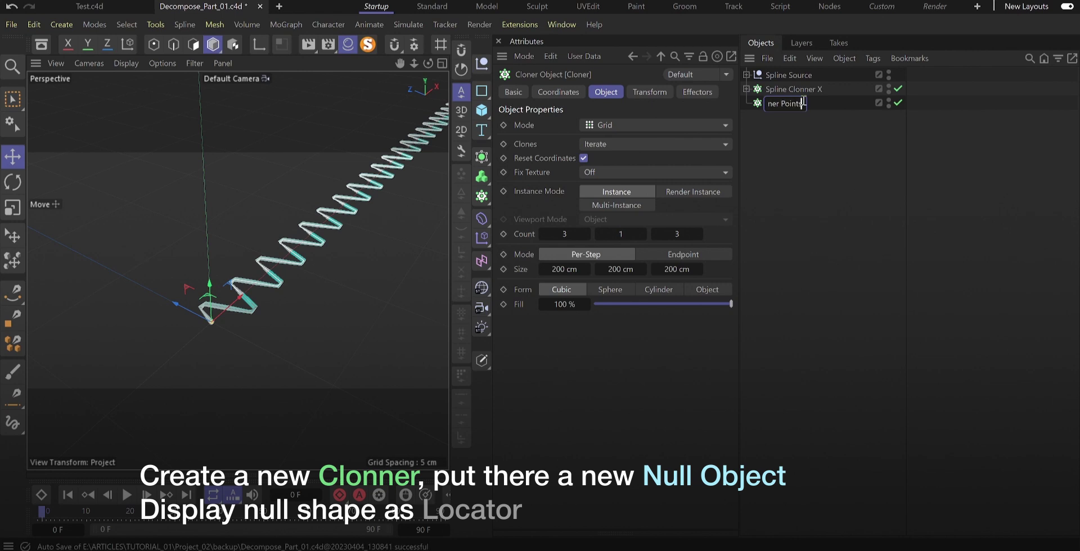
pyautogui.write('ints X')
pyautogui.press('Return')
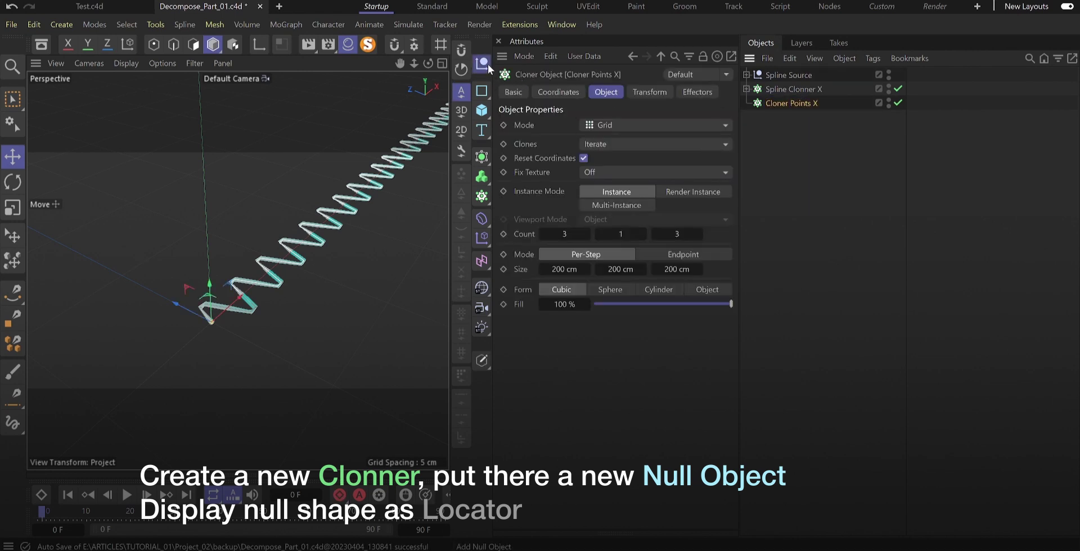
# Add a null inside Cloner Points X, shown as a Locator with a 0.2 cm radius
pyautogui.keyDown('shift'); pyautogui.click(485, 64); pyautogui.keyUp('shift')
pyautogui.click(640, 124)
pyautogui.click(607, 174)
pyautogui.click(588, 141)
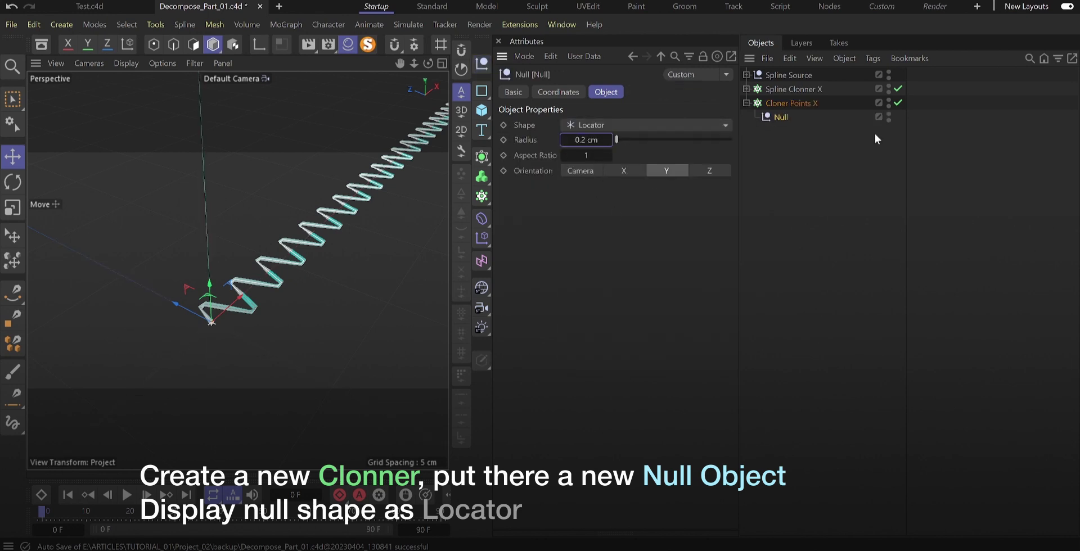
# Set Cloner Points X to Object mode and distribute its clones on Spline Clonner X
pyautogui.click(790, 103)
pyautogui.click(620, 125)
pyautogui.click(618, 144)
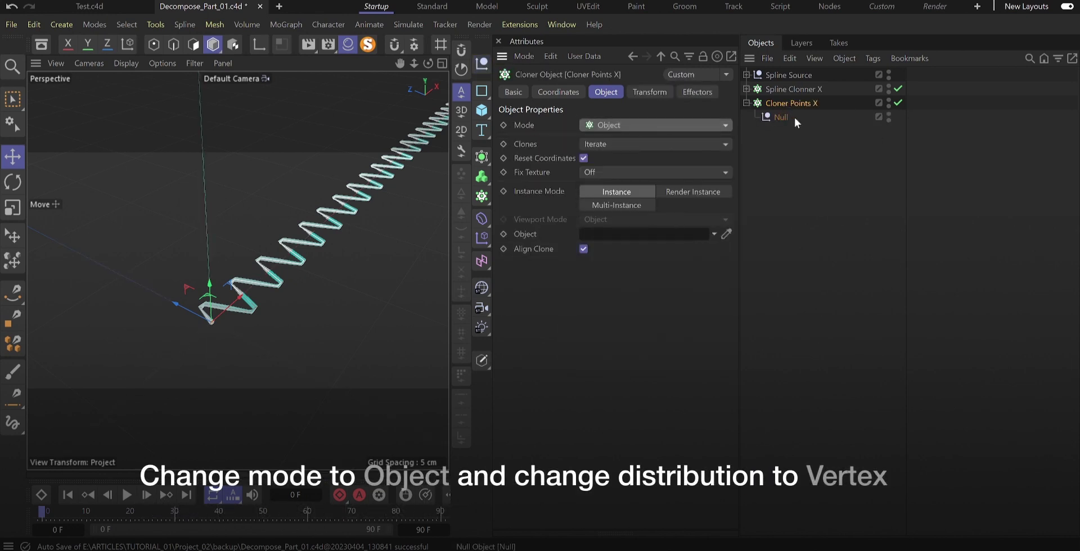
pyautogui.moveTo(794, 88); pyautogui.dragTo(609, 235)
pyautogui.click(789, 181)
pyautogui.scroll(10, 260, 307)
pyautogui.scroll(-10, 247, 311)
pyautogui.scroll(-3, 253, 288)
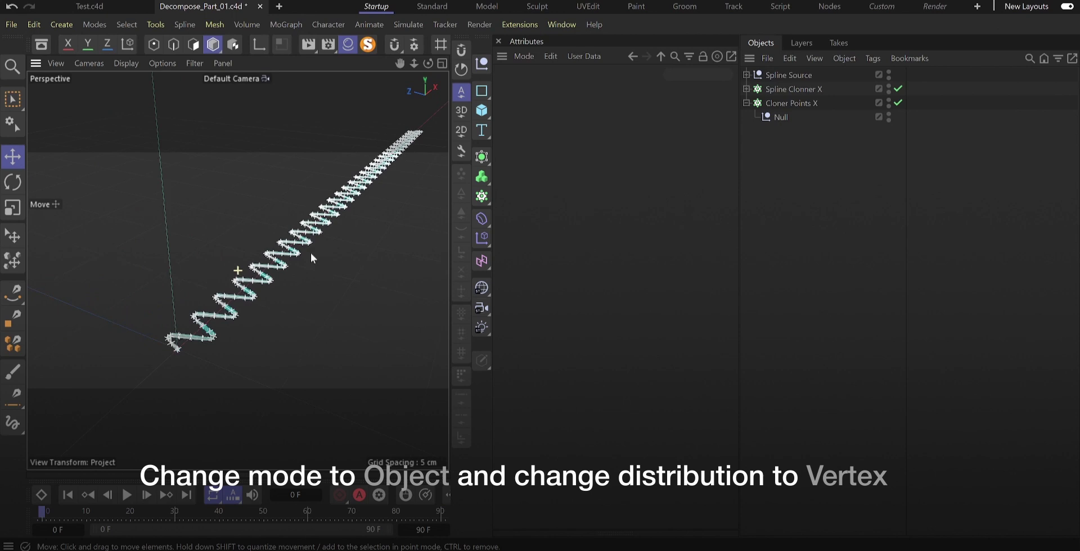
# Give the null inside Cloner Points X a point-related name and collapse the cloner
pyautogui.doubleClick(780, 117)
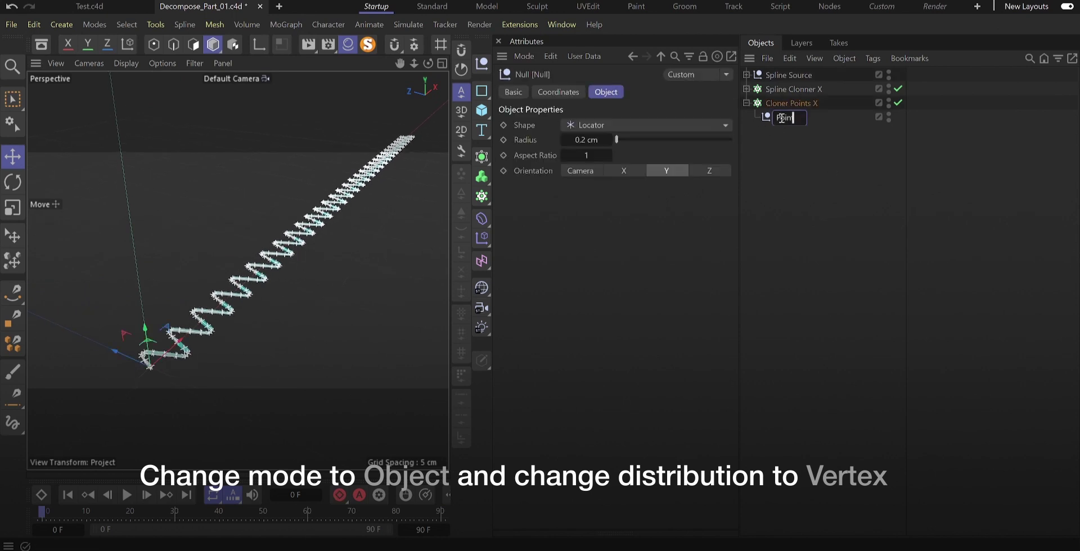
pyautogui.click(790, 179)
pyautogui.click(746, 102)
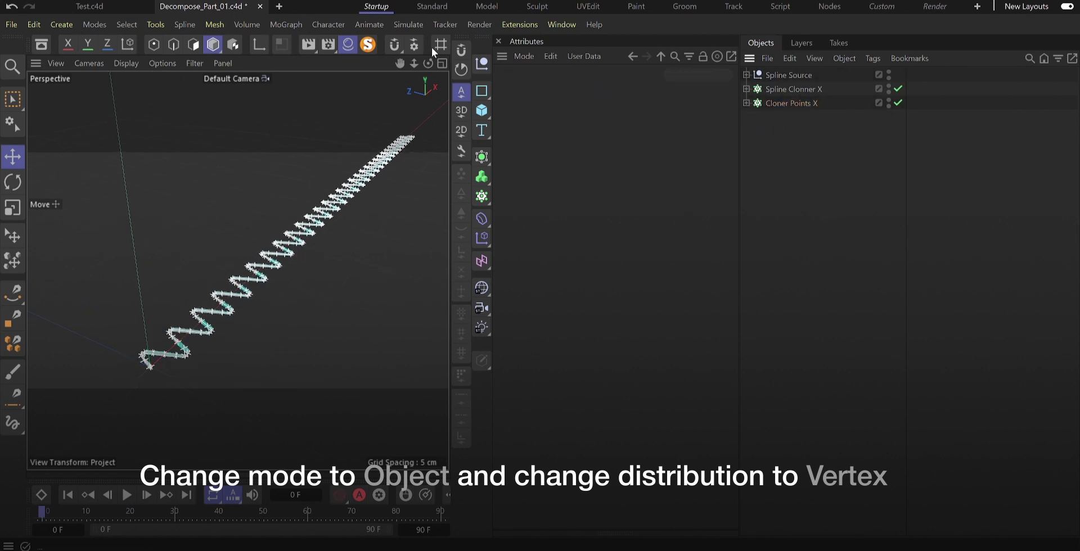
# Add a Tracer at the end of the object list, linked to Cloner Points X, with tracing mode Connect All Objects
pyautogui.click(295, 25)
pyautogui.click(306, 164)
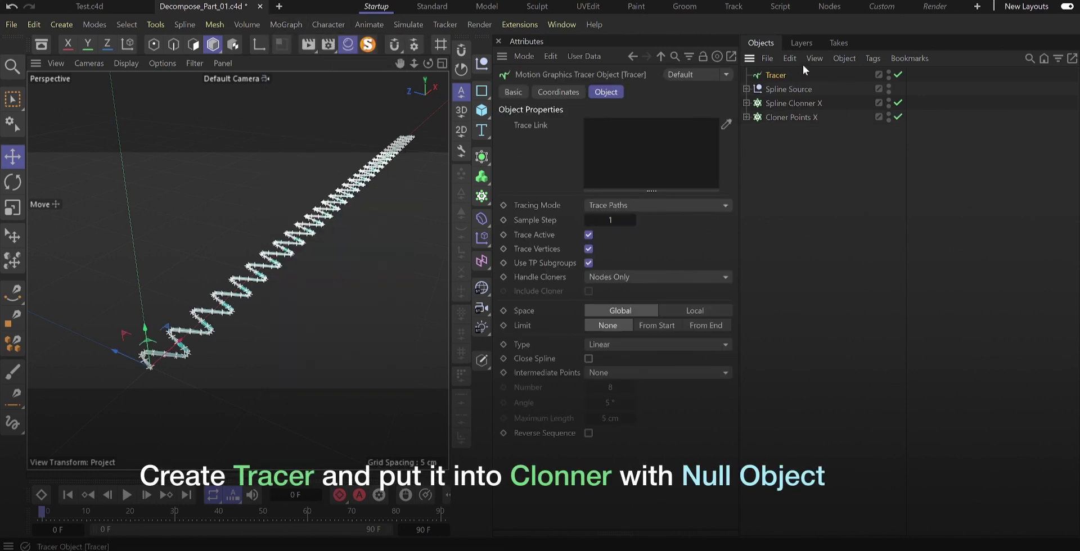
pyautogui.moveTo(775, 75)
pyautogui.mouseDown()
pyautogui.moveTo(784, 119)
pyautogui.moveTo(640, 142)
pyautogui.mouseUp()
pyautogui.click(621, 205)
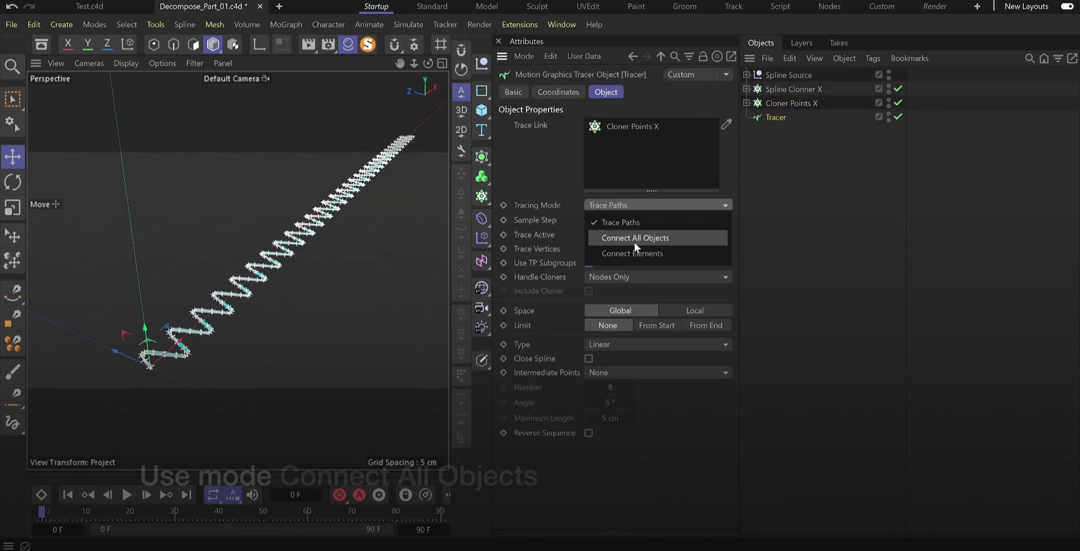
pyautogui.click(633, 240)
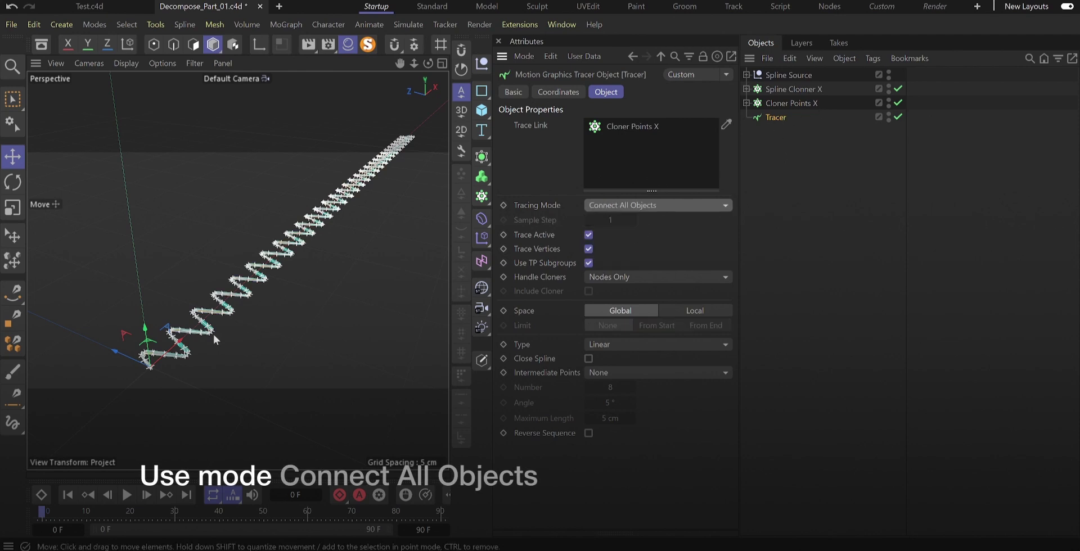
pyautogui.keyDown('alt'); pyautogui.moveTo(214, 334); pyautogui.dragTo(239, 313, button='middle'); pyautogui.keyUp('alt')
# Give the Tracer a custom red display color and deselect it
pyautogui.click(513, 92)
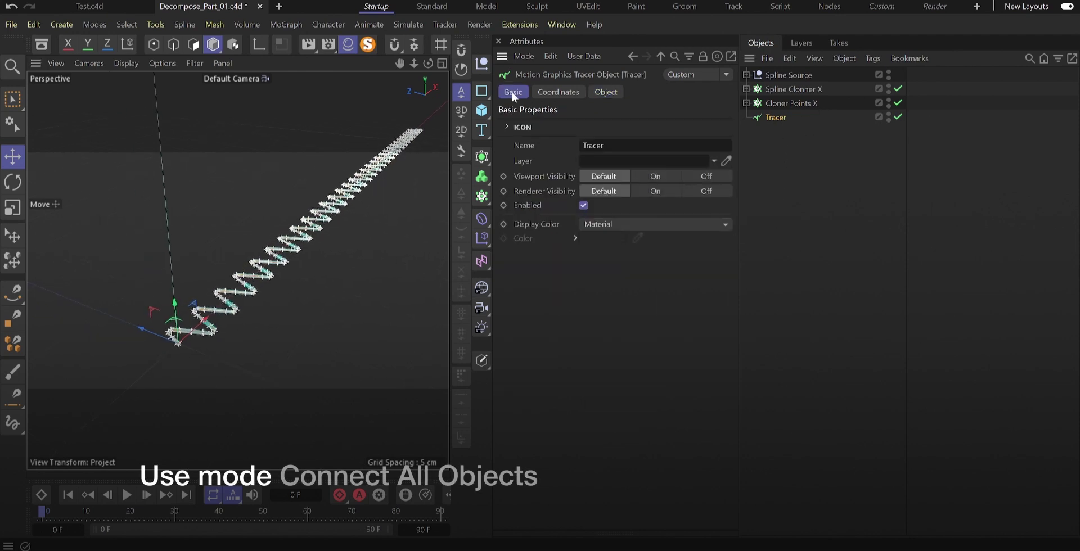
pyautogui.click(618, 224)
pyautogui.click(612, 286)
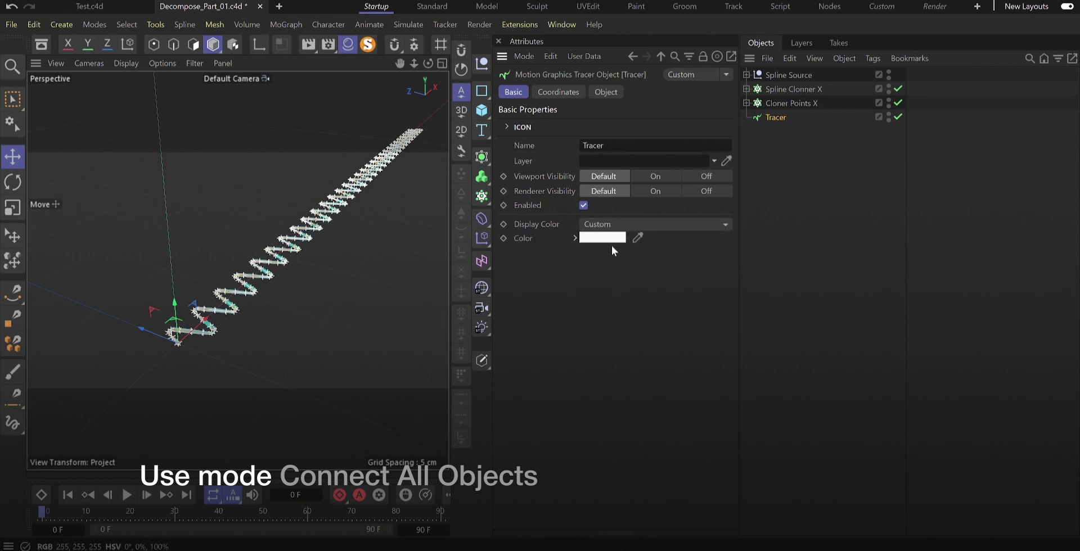
pyautogui.click(609, 240)
pyautogui.moveTo(700, 384); pyautogui.dragTo(774, 375)
pyautogui.click(741, 253)
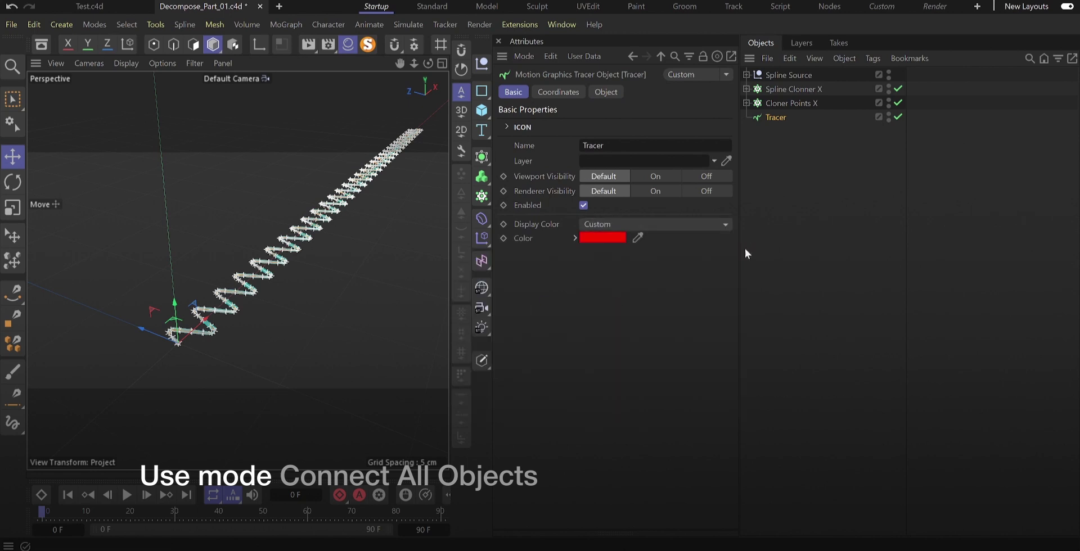
pyautogui.click(764, 186)
pyautogui.scroll(-2, 218, 334)
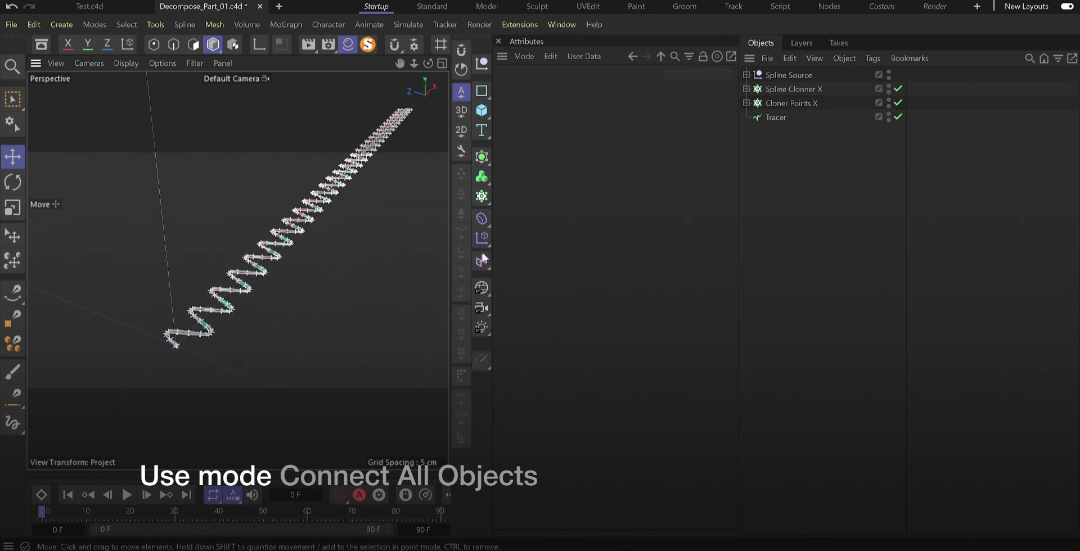
# Hide Spline Clonner X and Cloner Points X in the viewport, leaving their hierarchies collapsed
pyautogui.click(746, 89)
pyautogui.click(787, 102)
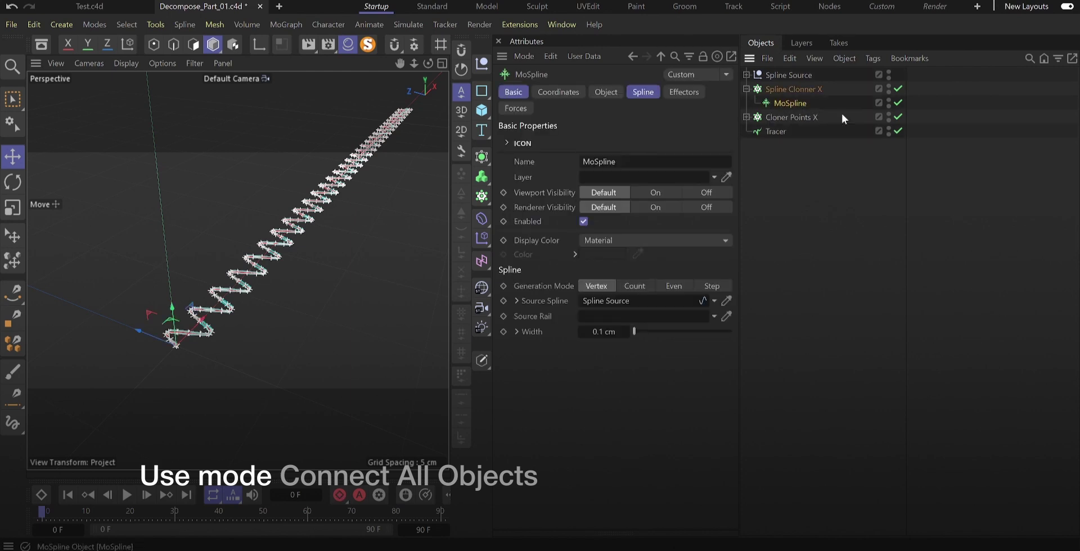
pyautogui.click(888, 85)
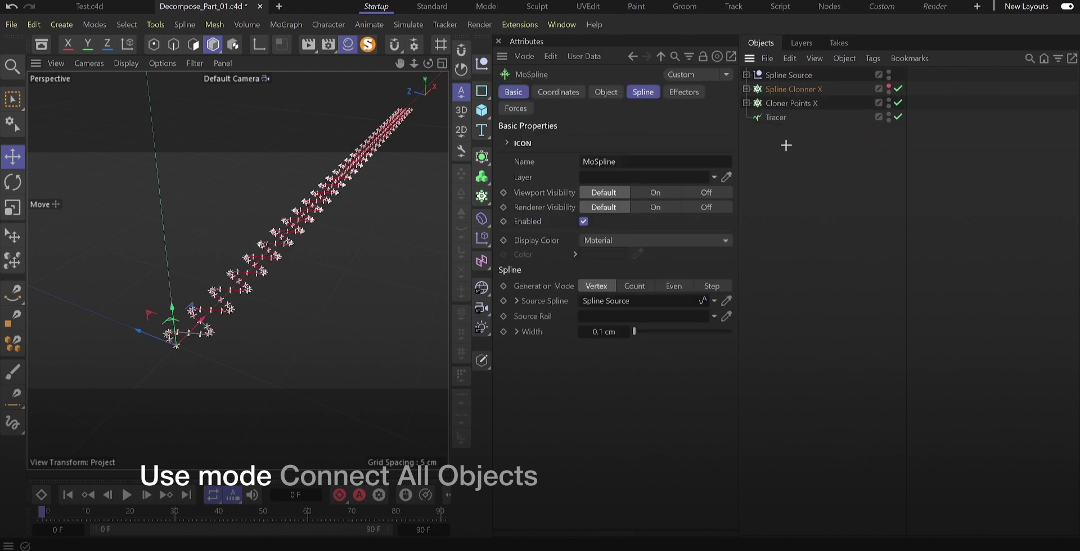
pyautogui.click(745, 89)
pyautogui.click(785, 142)
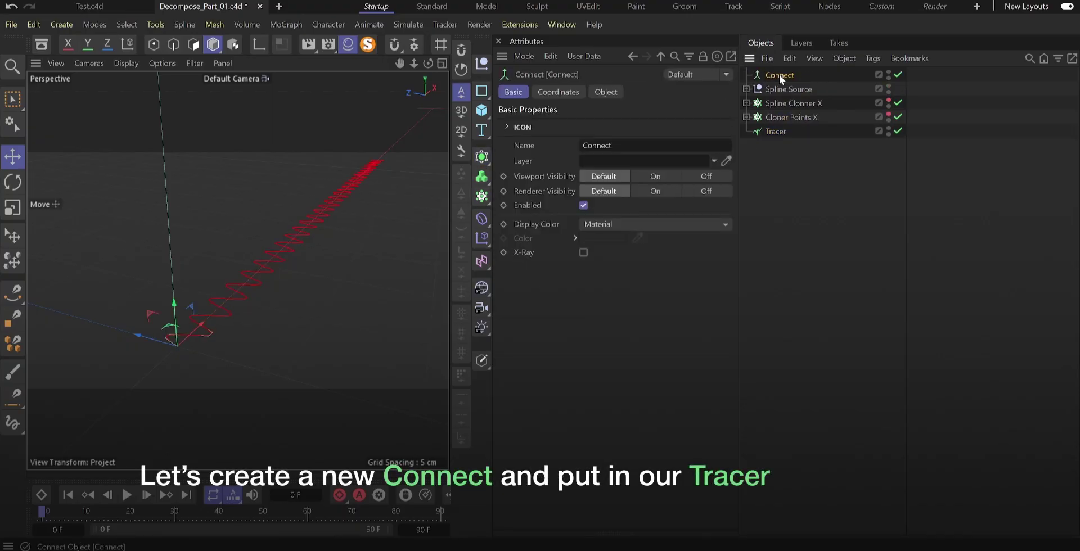
# Link the Tracer as the source of the new Connect object at the end of the object list, with Weld enabled
pyautogui.moveTo(779, 74); pyautogui.dragTo(637, 126)
pyautogui.click(605, 92)
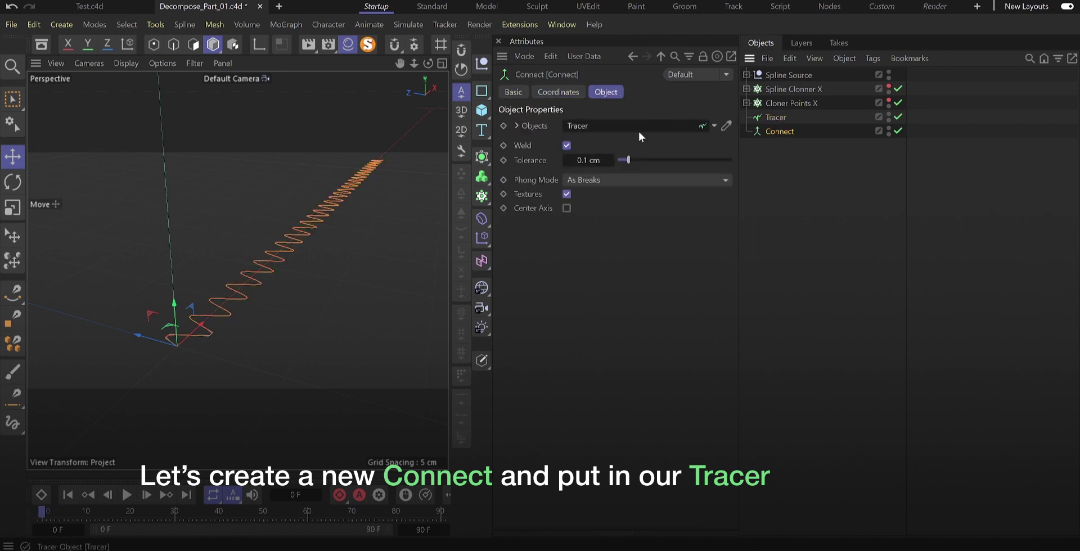
pyautogui.click(566, 145)
# Put Connect inside a new Cloner in Linear mode with P.Y at 0 cm and P.Z at 1.1 cm
pyautogui.click(481, 197)
pyautogui.keyDown('alt'); pyautogui.click(531, 220); pyautogui.keyUp('alt')
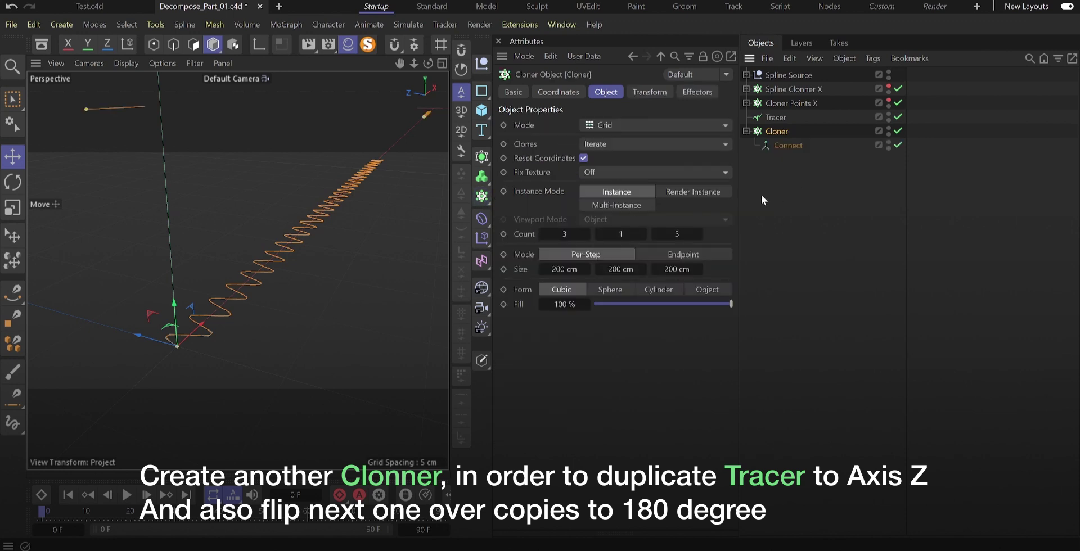
pyautogui.click(601, 125)
pyautogui.click(604, 157)
pyautogui.click(562, 301)
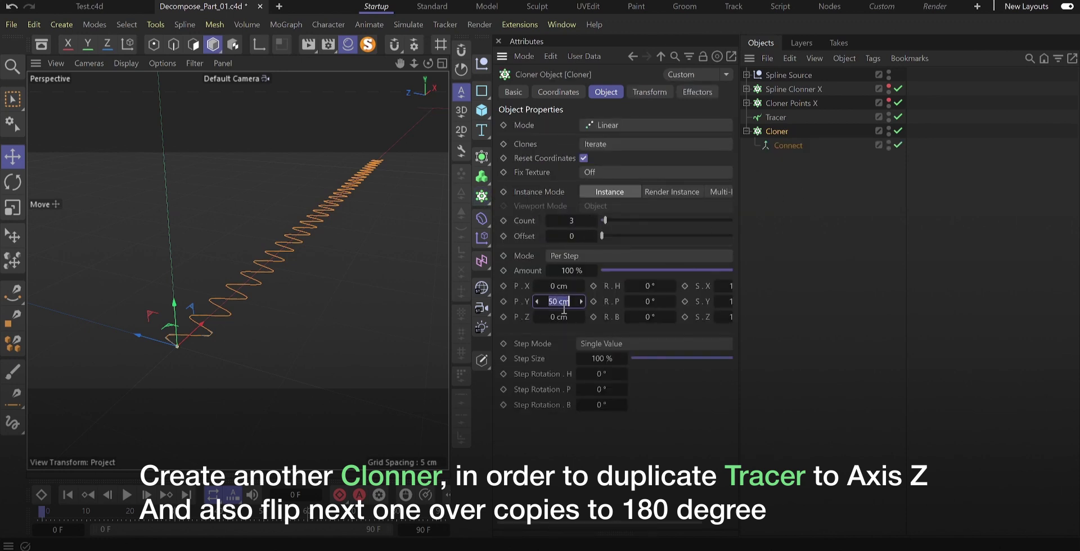
pyautogui.write('0')
pyautogui.moveTo(581, 316); pyautogui.dragTo(582, 320)
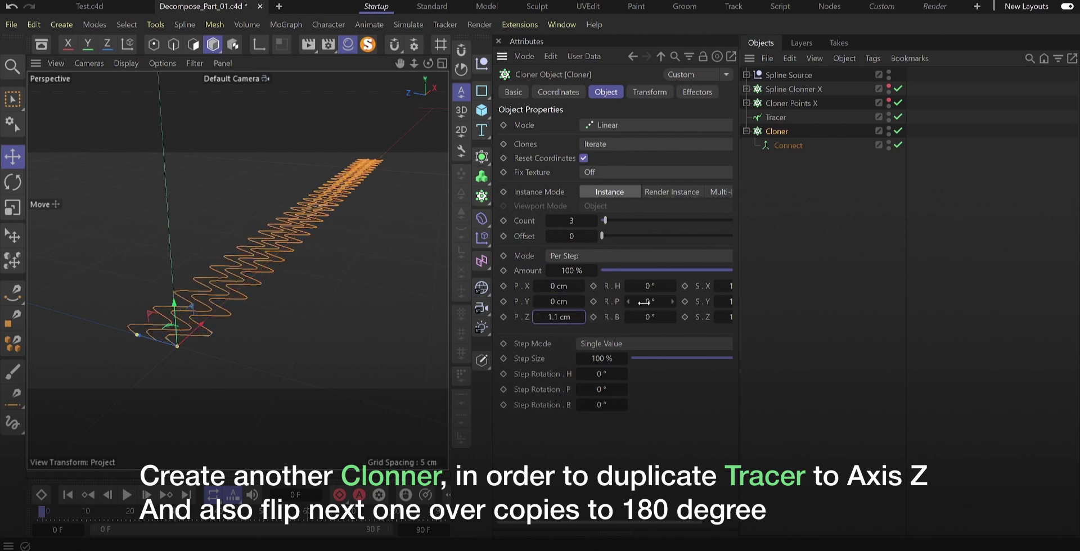
# Set the Cloner's R.P to 180°, P.Z to 0.8 cm and count to 15
pyautogui.moveTo(673, 305); pyautogui.dragTo(666, 304)
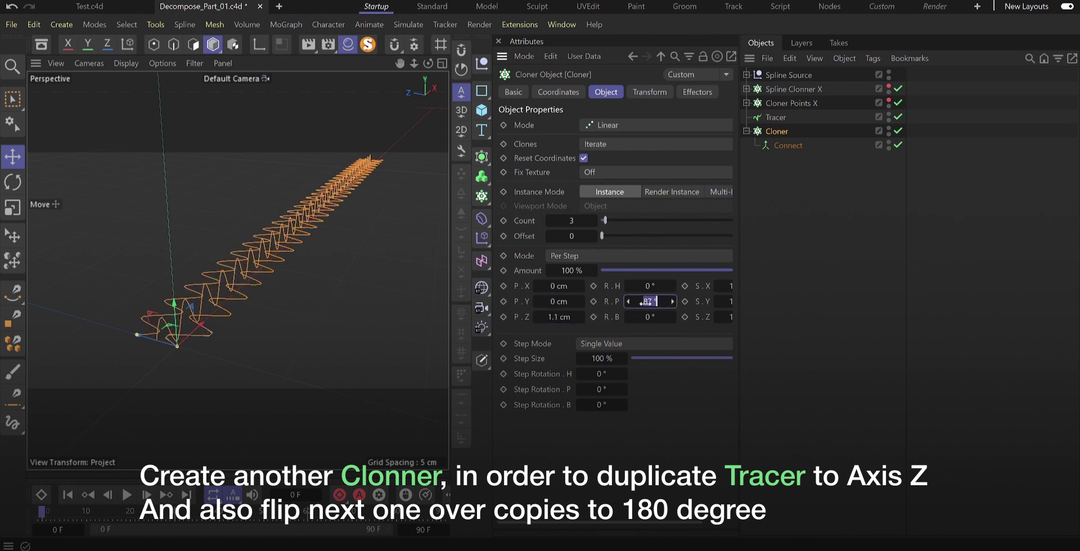
pyautogui.press('Return')
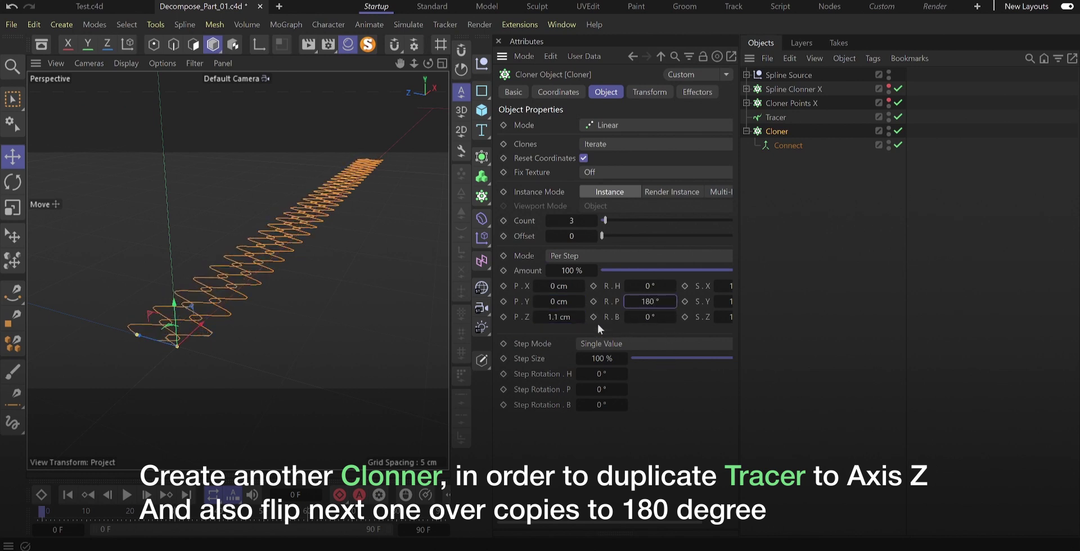
pyautogui.moveTo(583, 321); pyautogui.dragTo(583, 323)
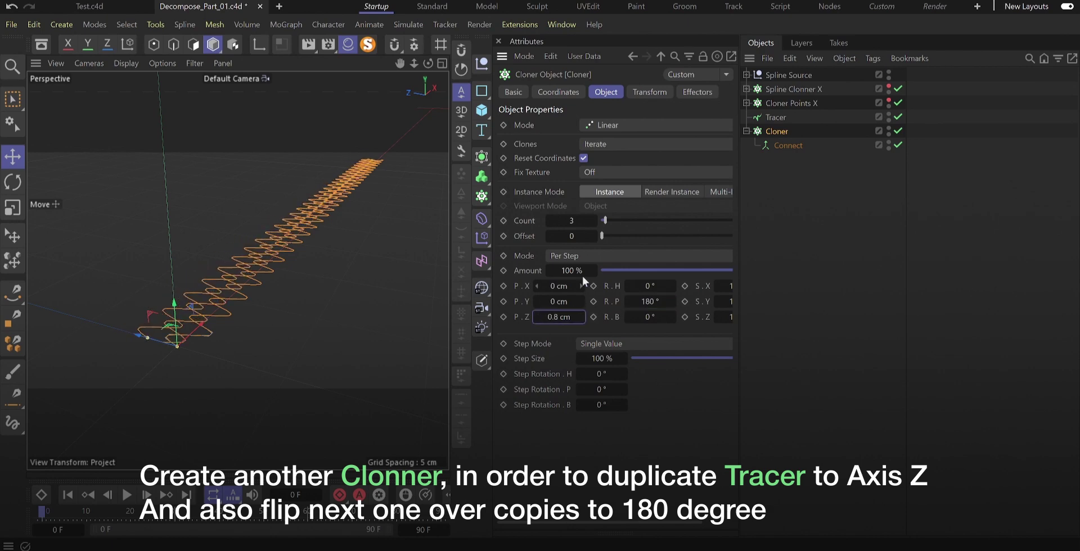
pyautogui.moveTo(595, 221); pyautogui.dragTo(595, 221)
pyautogui.moveTo(403, 271)
pyautogui.keyDown('alt'); pyautogui.mouseDown()
pyautogui.moveTo(126, 332)
pyautogui.moveTo(244, 288)
pyautogui.moveTo(246, 329)
pyautogui.mouseUp(); pyautogui.keyUp('alt')
pyautogui.click(789, 167)
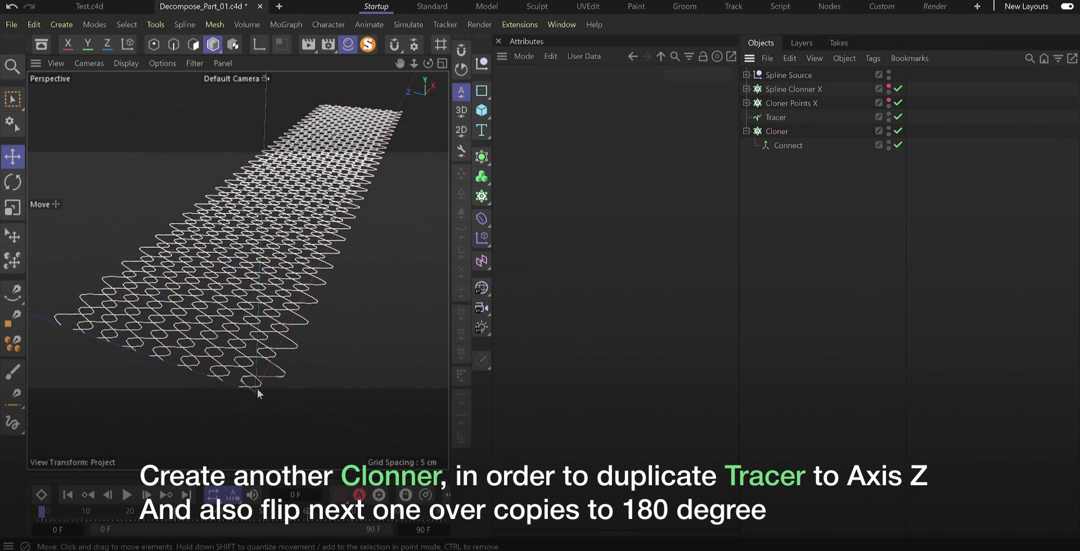
pyautogui.keyDown('alt'); pyautogui.moveTo(258, 389); pyautogui.dragTo(241, 366); pyautogui.keyUp('alt')
# Rename the Cloner holding Connect as Spline Clonner Z and collapse it
pyautogui.click(776, 131)
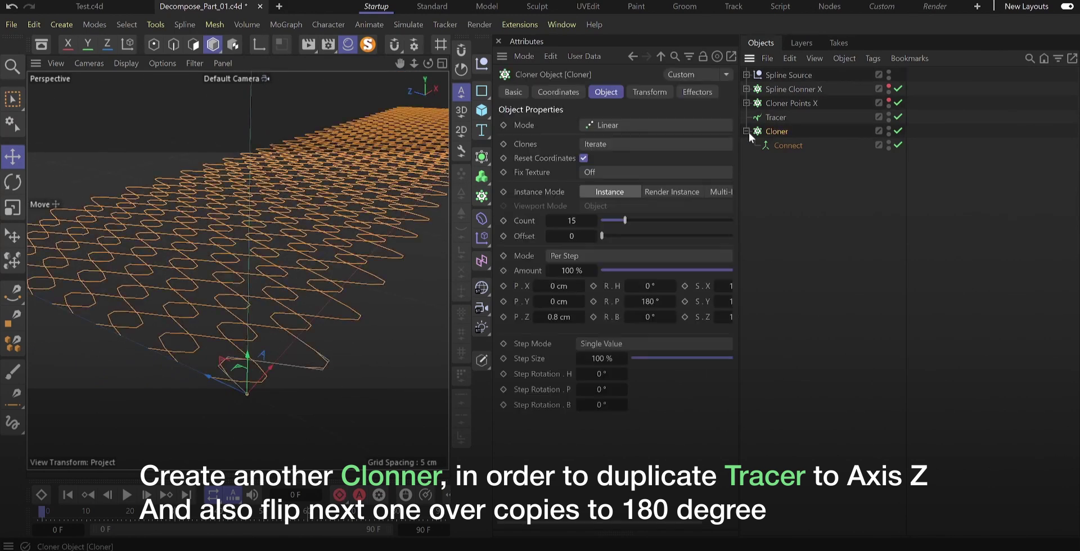
pyautogui.doubleClick(784, 130)
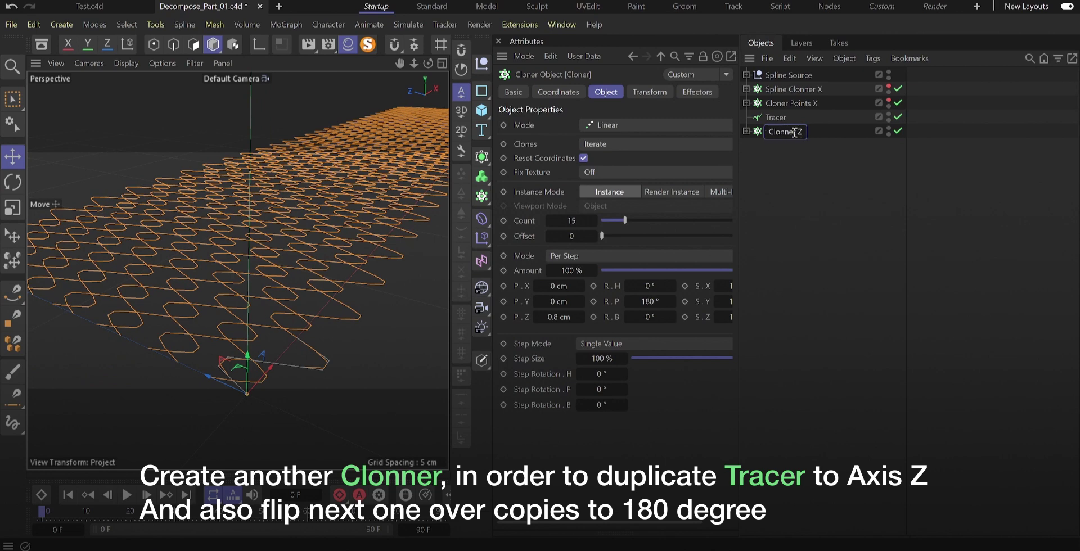
pyautogui.press('Return')
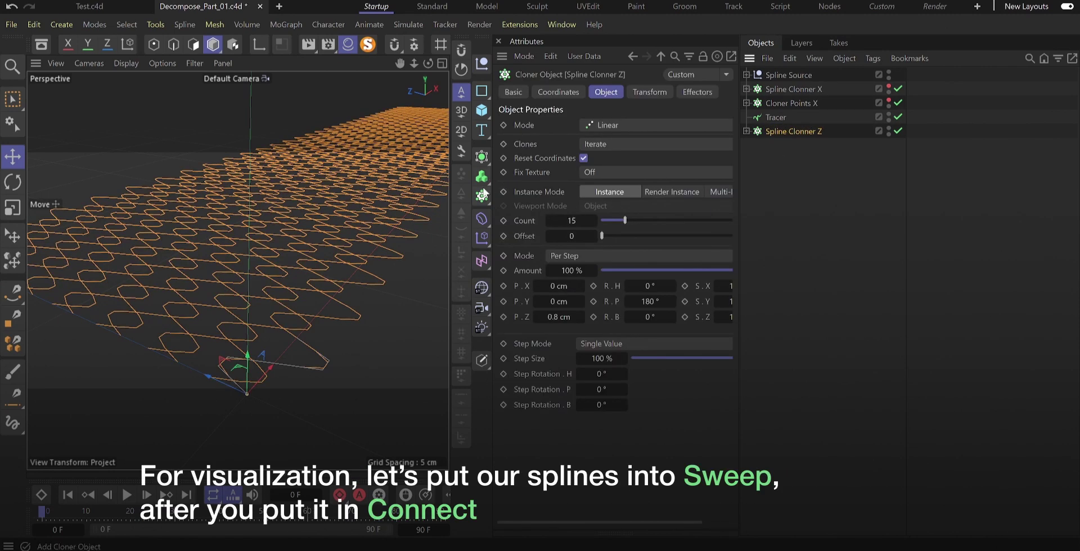
# Nest Spline Clonner Z in a new Connect object and place that Connect inside a new Sweep
pyautogui.click(484, 163)
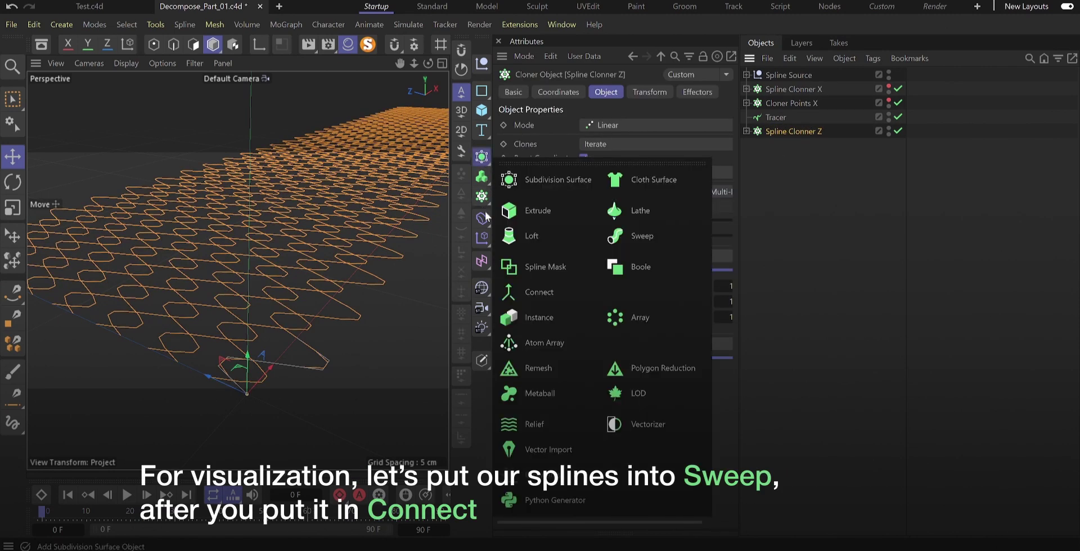
pyautogui.keyDown('alt'); pyautogui.click(536, 291); pyautogui.keyUp('alt')
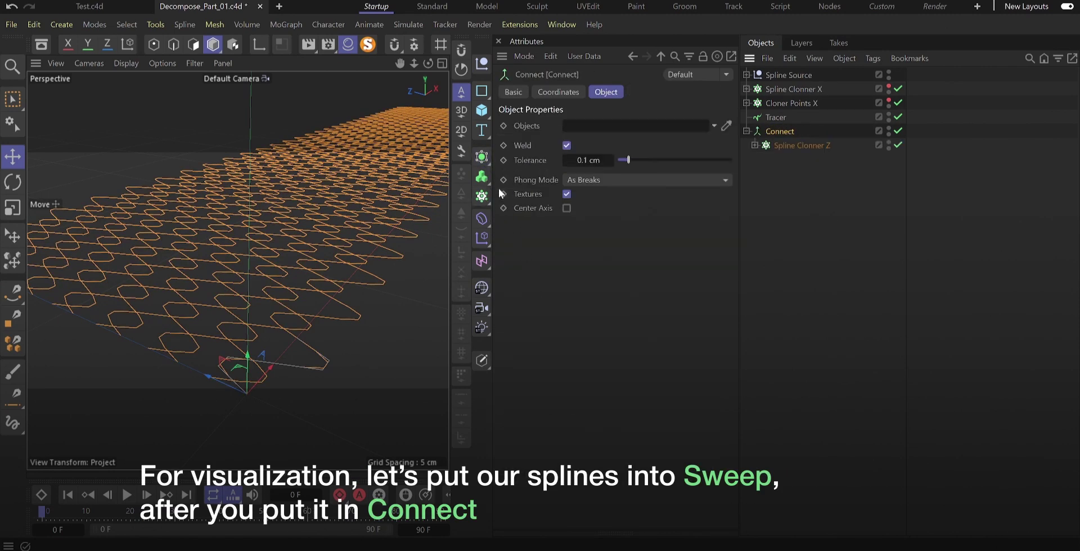
pyautogui.click(482, 157)
pyautogui.keyDown('alt'); pyautogui.click(638, 236); pyautogui.keyUp('alt')
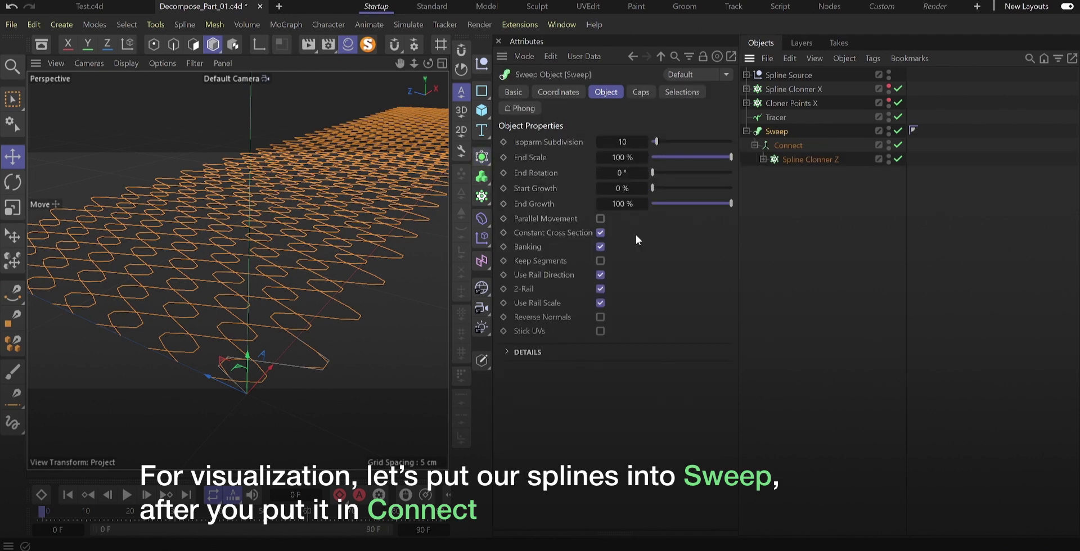
# Add an n-Side spline with a 0.1 cm radius and place it in the Sweep above Connect as the profile
pyautogui.click(481, 90)
pyautogui.click(607, 140)
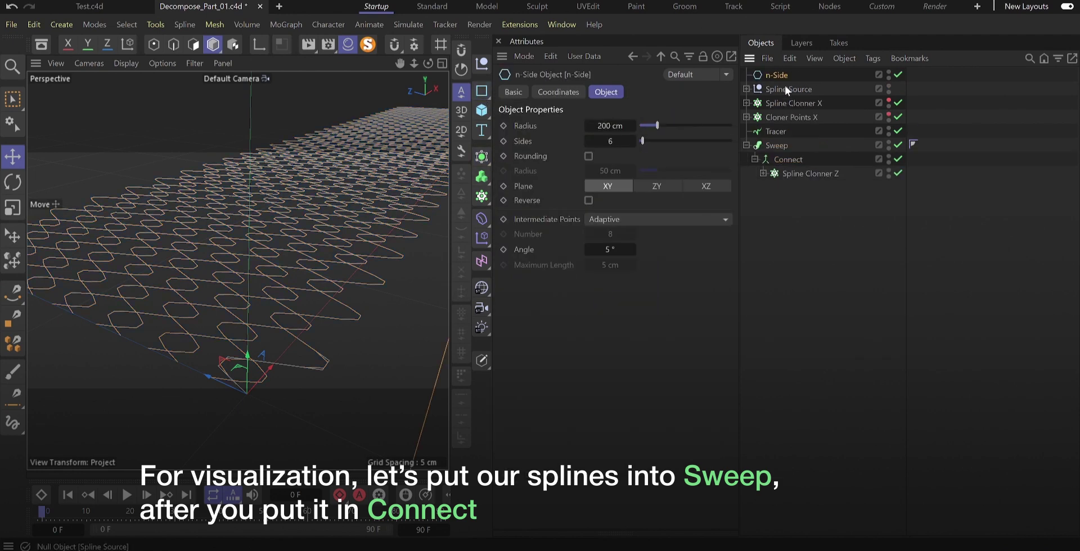
pyautogui.doubleClick(614, 126)
pyautogui.write('0.1')
pyautogui.press('Return')
pyautogui.moveTo(777, 75); pyautogui.dragTo(791, 164)
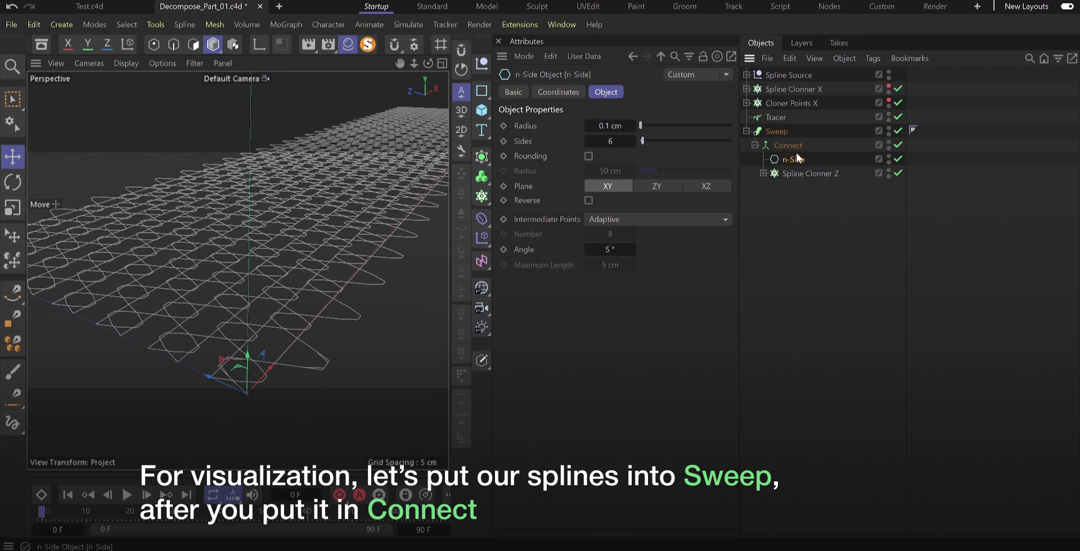
pyautogui.moveTo(797, 140); pyautogui.dragTo(787, 163)
pyautogui.scroll(5, 270, 340)
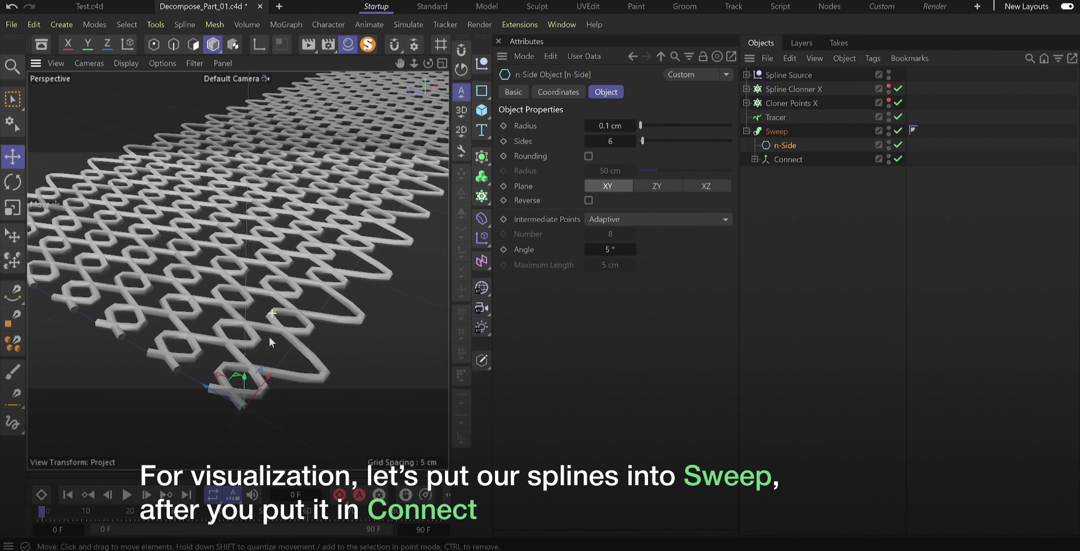
pyautogui.moveTo(269, 330)
pyautogui.keyDown('alt'); pyautogui.mouseDown()
pyautogui.moveTo(267, 356)
pyautogui.moveTo(268, 340)
pyautogui.mouseUp(); pyautogui.keyUp('alt')
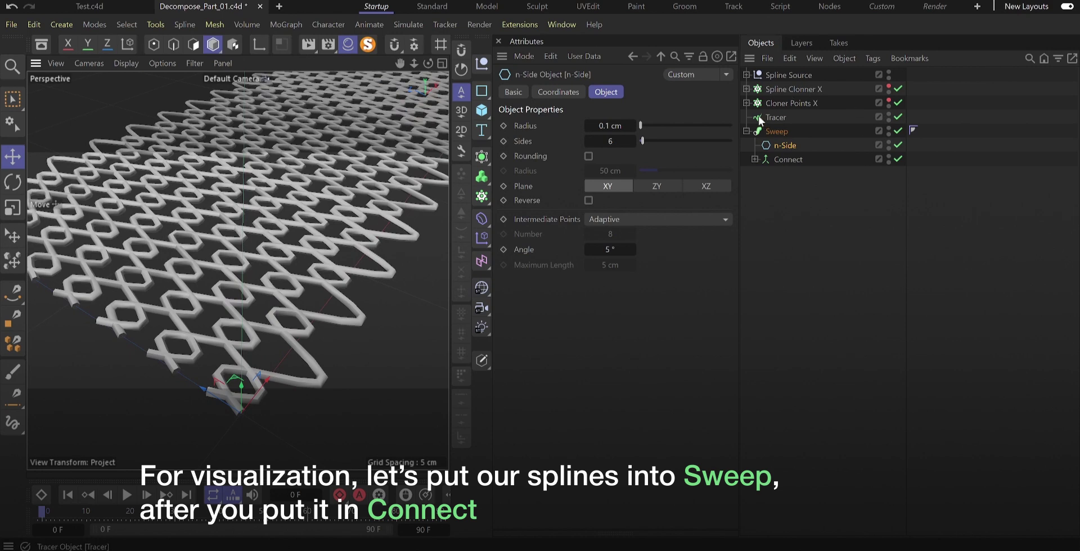
# Make the Spline Source formula spline editable and activate Rectangle Selection
pyautogui.click(746, 74)
pyautogui.click(793, 89)
pyautogui.press('c')
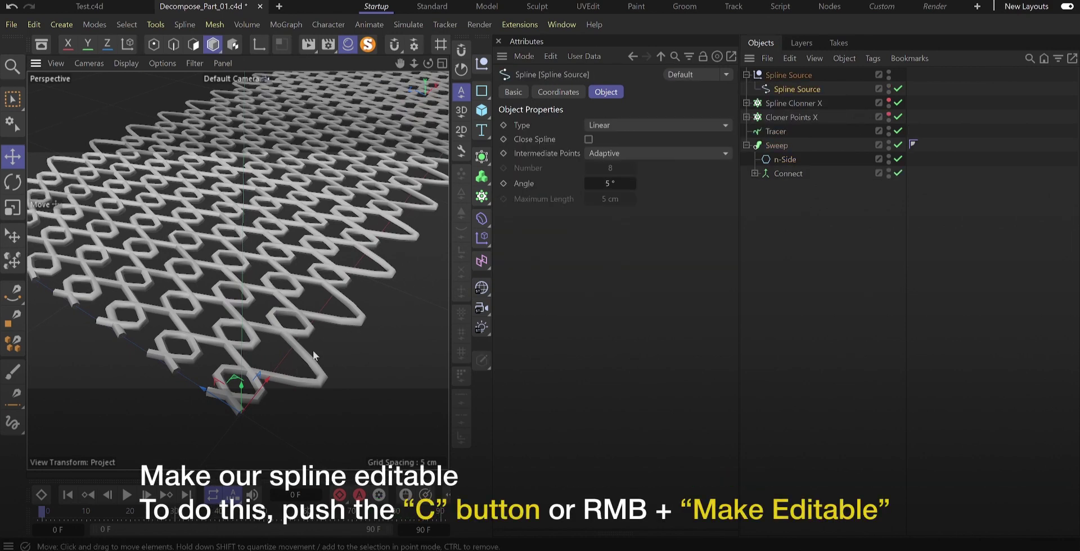
pyautogui.click(217, 380)
pyautogui.moveTo(12, 100); pyautogui.dragTo(61, 145)
# Turn on X-Ray for the Sweep and put Spline Source into point mode with the Move tool active
pyautogui.click(774, 146)
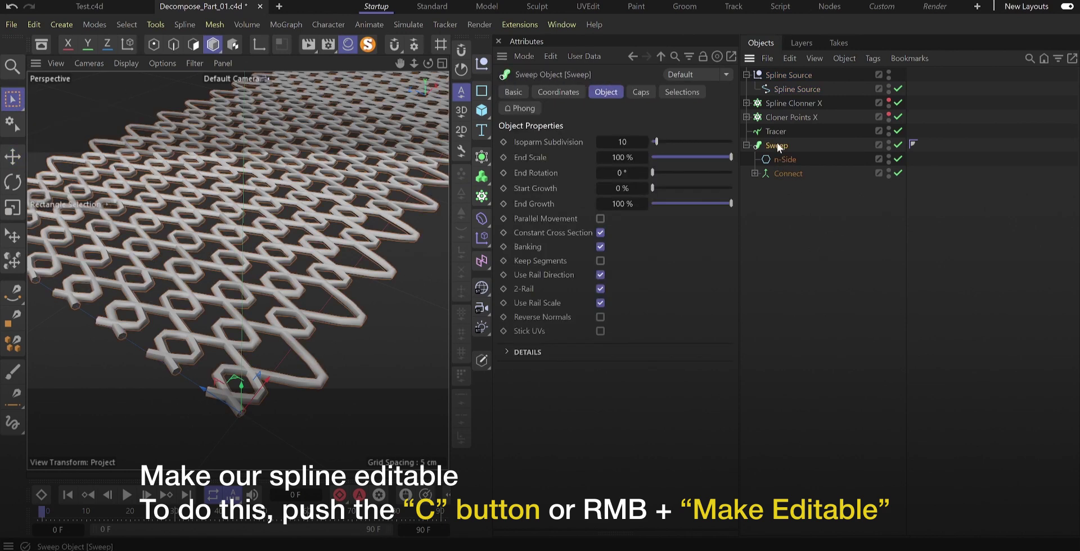
pyautogui.click(516, 92)
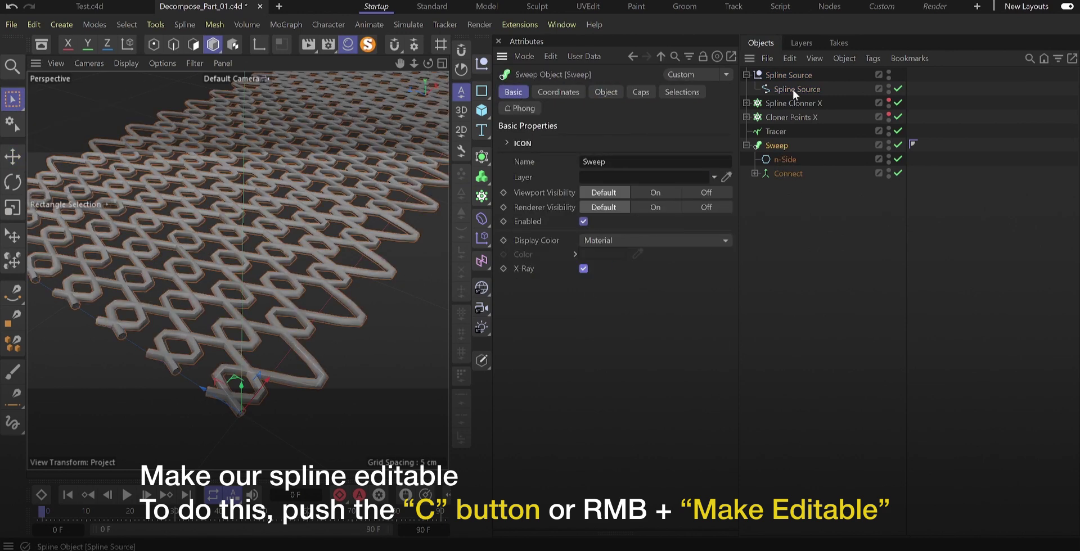
pyautogui.click(796, 90)
pyautogui.press('o')
pyautogui.click(154, 44)
pyautogui.press('e')
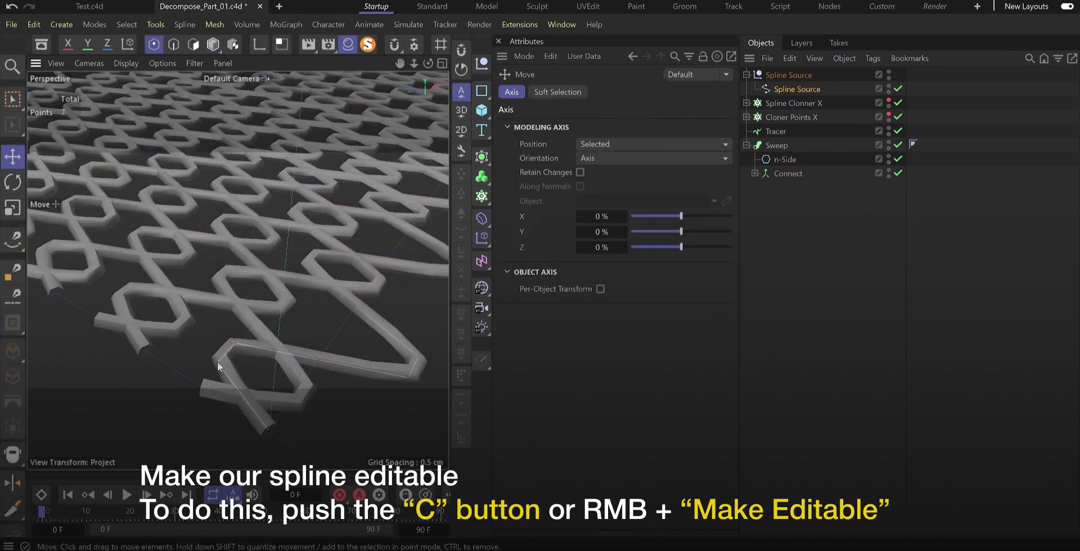
# Move the points of Spline Source to reshape the curve into knit-like interlocking loops
pyautogui.click(218, 362)
pyautogui.keyDown('alt'); pyautogui.moveTo(258, 374); pyautogui.dragTo(215, 365); pyautogui.keyUp('alt')
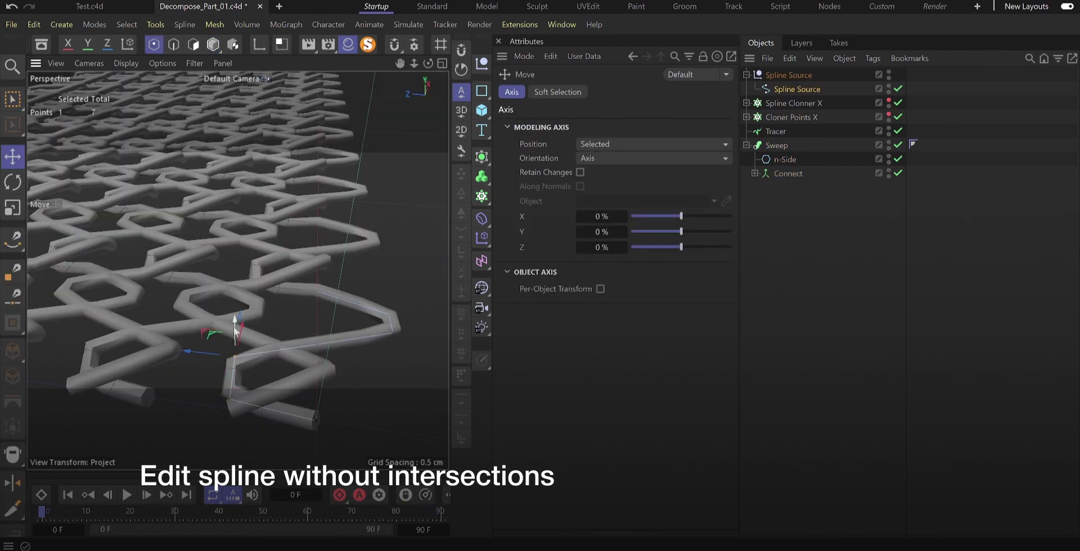
pyautogui.keyDown('alt'); pyautogui.moveTo(233, 321); pyautogui.dragTo(309, 322); pyautogui.keyUp('alt')
pyautogui.keyDown('alt'); pyautogui.moveTo(309, 322); pyautogui.dragTo(364, 303); pyautogui.keyUp('alt')
pyautogui.keyDown('alt'); pyautogui.moveTo(364, 303); pyautogui.dragTo(330, 342, button='right'); pyautogui.keyUp('alt')
pyautogui.keyDown('alt'); pyautogui.moveTo(330, 342); pyautogui.dragTo(181, 368); pyautogui.keyUp('alt')
pyautogui.keyDown('shift'); pyautogui.click(271, 393); pyautogui.keyUp('shift')
pyautogui.press('t')
pyautogui.press('e')
pyautogui.click(176, 370)
pyautogui.keyDown('alt'); pyautogui.moveTo(181, 372); pyautogui.dragTo(323, 333, button='right'); pyautogui.keyUp('alt')
pyautogui.keyDown('alt'); pyautogui.moveTo(323, 333); pyautogui.dragTo(358, 309); pyautogui.keyUp('alt')
pyautogui.click(360, 313)
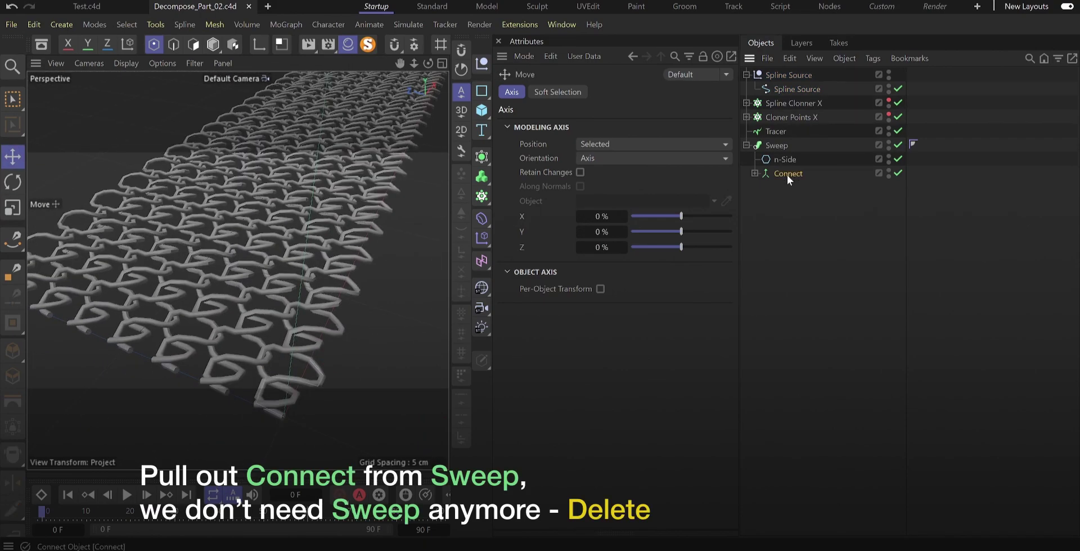
# Pull Connect out of the Sweep and delete the Sweep along with its n-Side profile
pyautogui.moveTo(787, 174); pyautogui.dragTo(784, 186)
pyautogui.click(776, 145)
pyautogui.press('Delete')
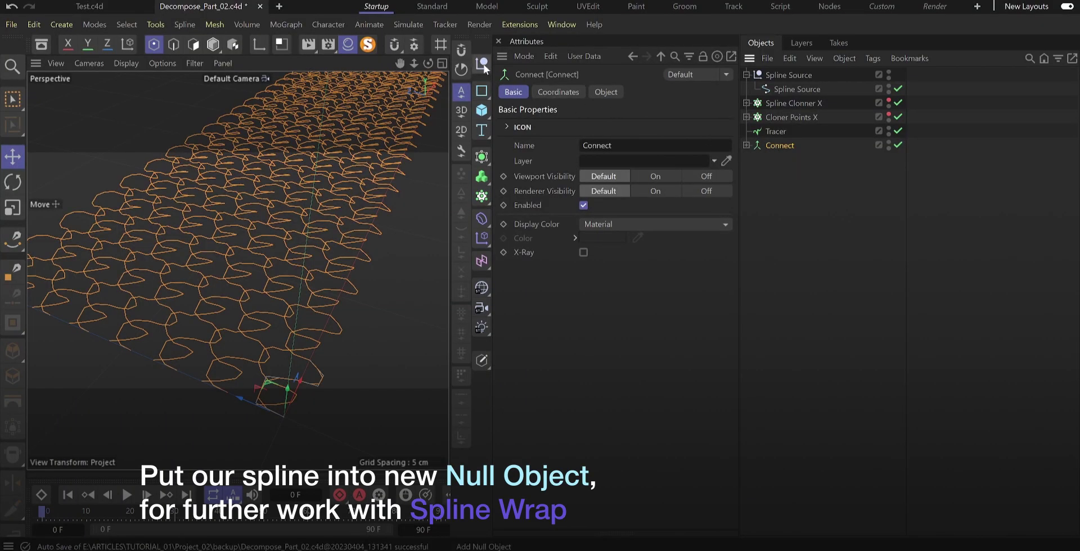
# Group Connect under a new null named Deform Spline and collapse it
pyautogui.keyDown('alt'); pyautogui.click(483, 63); pyautogui.keyUp('alt')
pyautogui.doubleClick(773, 145)
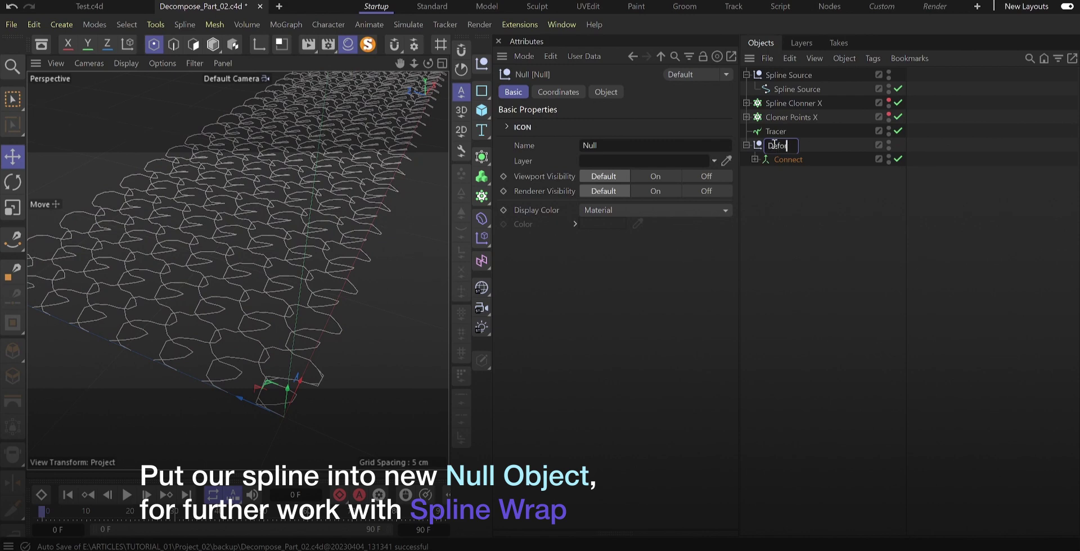
pyautogui.write('Deform Spline')
pyautogui.press('Return')
pyautogui.click(747, 144)
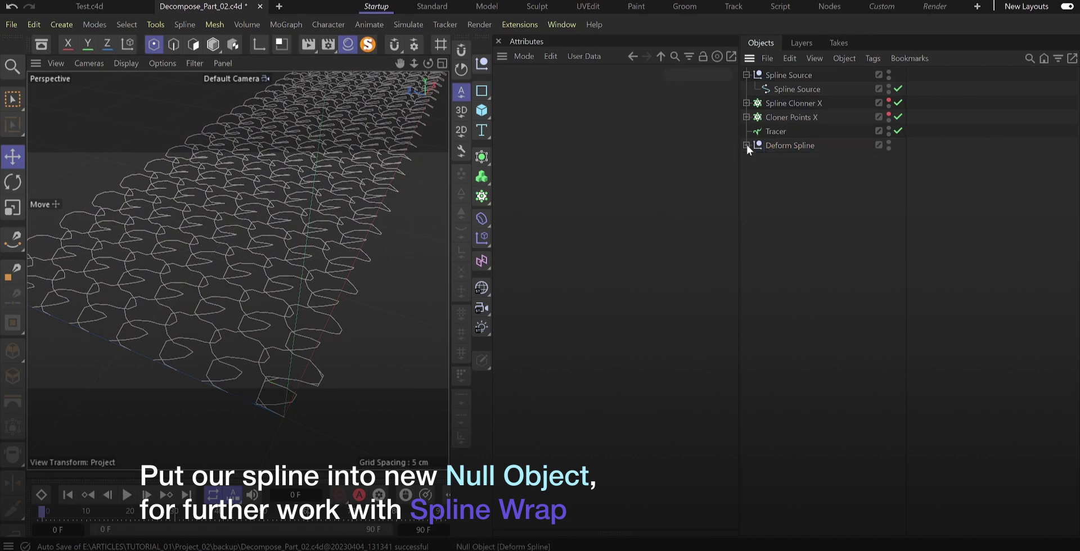
# Create a null named Spline Generator and nest Spline Source, both X cloners and the Tracer inside it
pyautogui.click(486, 64)
pyautogui.doubleClick(777, 76)
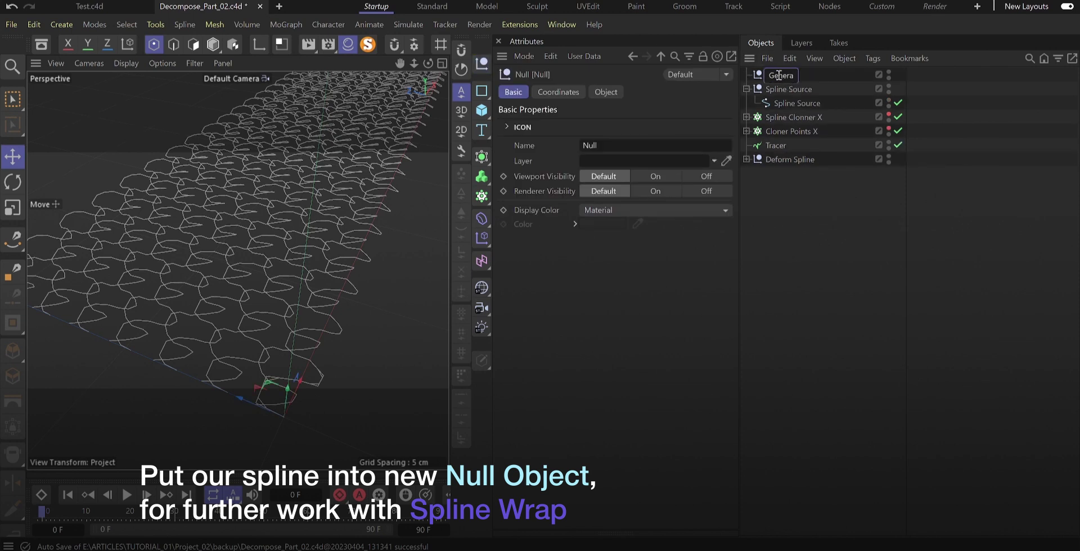
pyautogui.write('Spline Generator')
pyautogui.click(746, 89)
pyautogui.click(776, 90)
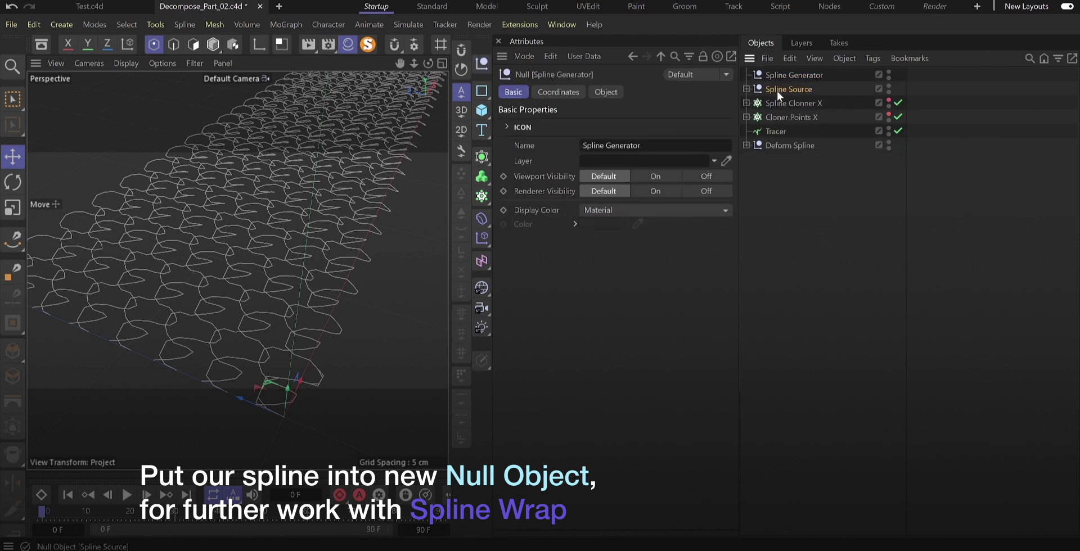
pyautogui.keyDown('shift'); pyautogui.click(781, 133); pyautogui.keyUp('shift')
pyautogui.moveTo(781, 133); pyautogui.dragTo(787, 75)
# Collapse the Spline Generator group and expand Deform Spline to reveal its Connect object
pyautogui.click(785, 89)
pyautogui.click(746, 89)
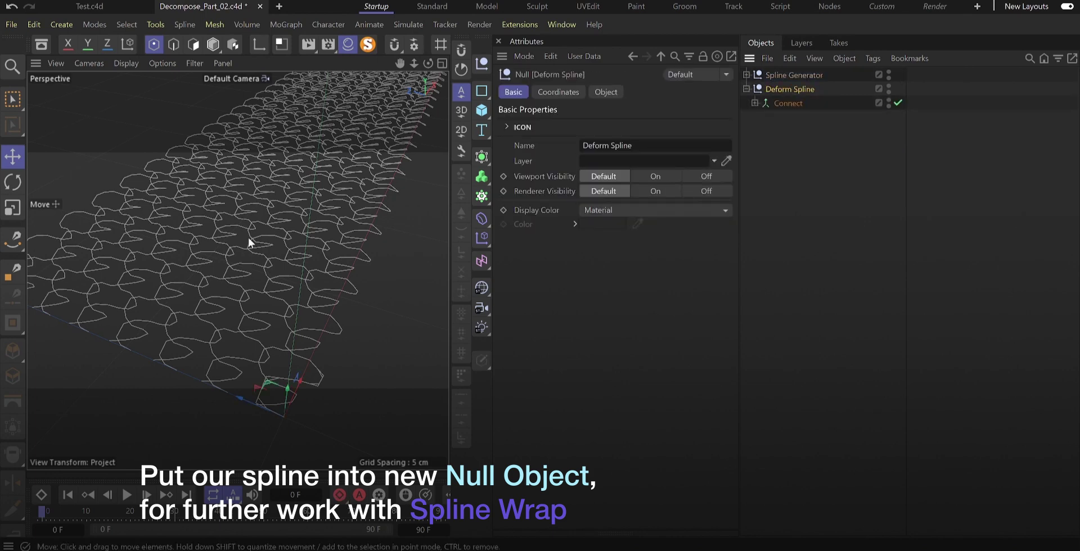
pyautogui.scroll(-5, 260, 233)
pyautogui.moveTo(260, 233)
pyautogui.keyDown('alt'); pyautogui.mouseDown()
pyautogui.moveTo(275, 238)
pyautogui.moveTo(273, 272)
pyautogui.moveTo(272, 232)
pyautogui.mouseUp(); pyautogui.keyUp('alt')
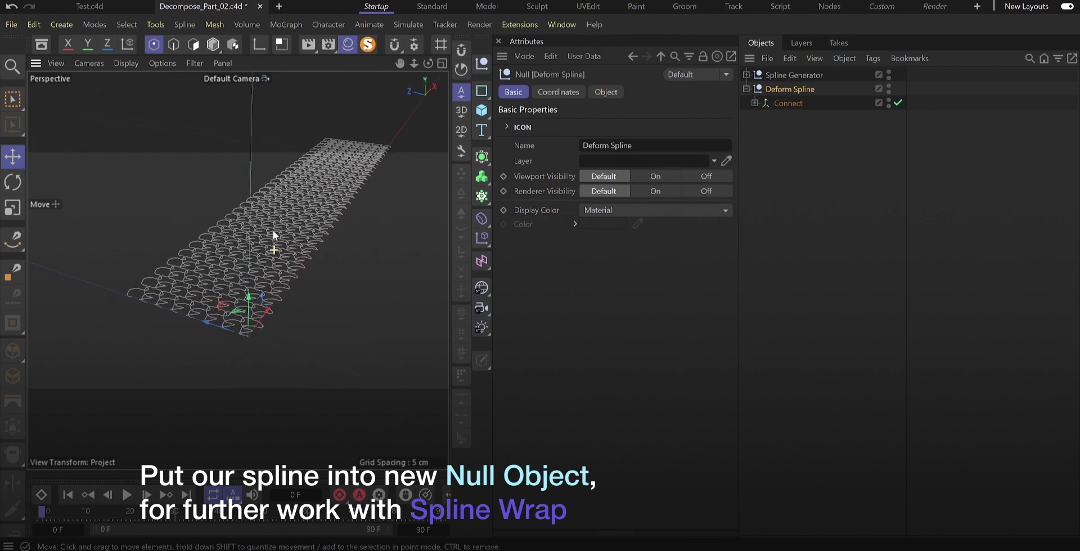
# Create a Helix with start and end radius 50 cm, height 50 cm, and its plane set to XZ
pyautogui.click(795, 132)
pyautogui.click(481, 94)
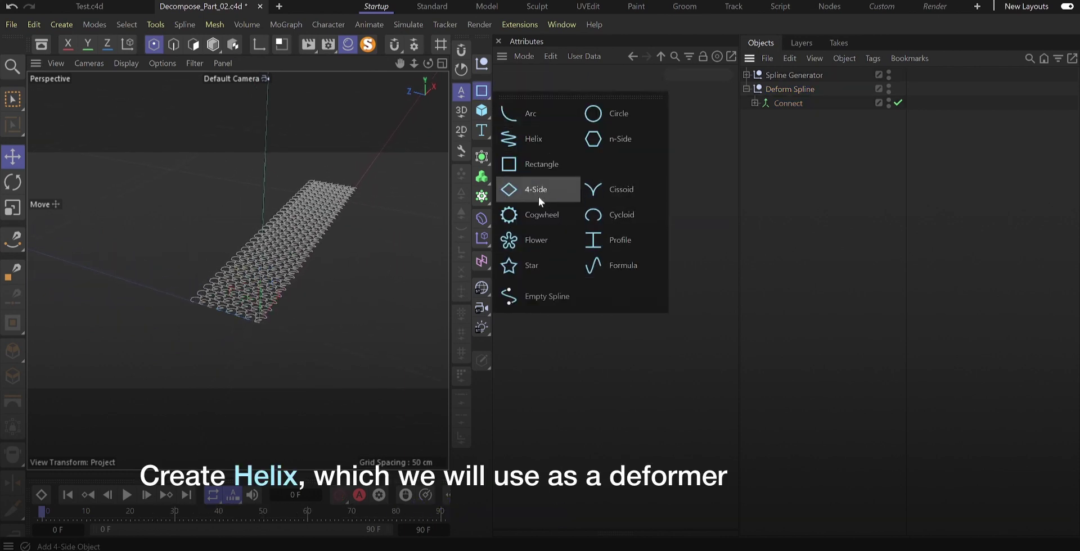
pyautogui.click(537, 139)
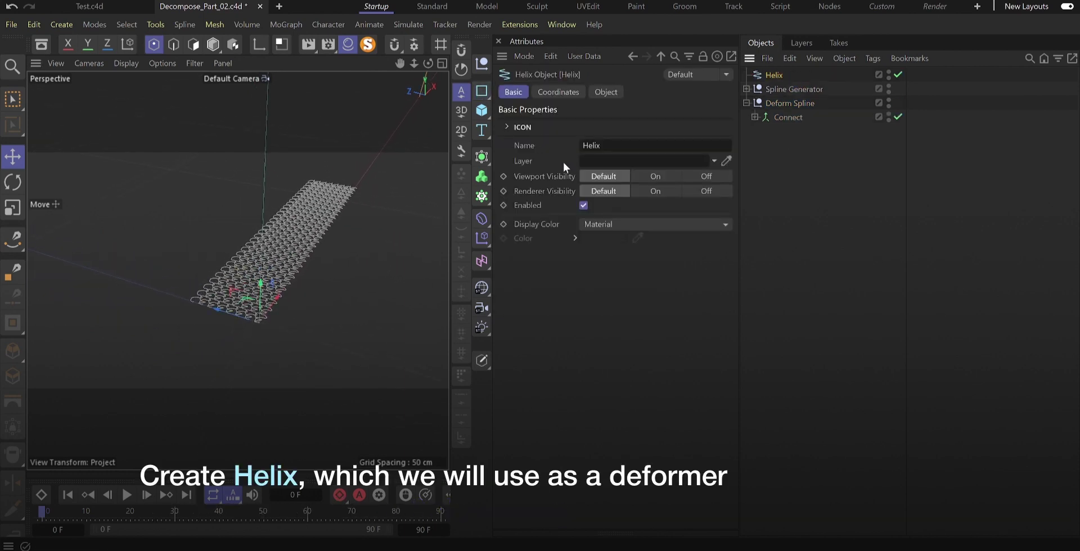
pyautogui.click(608, 92)
pyautogui.click(608, 125)
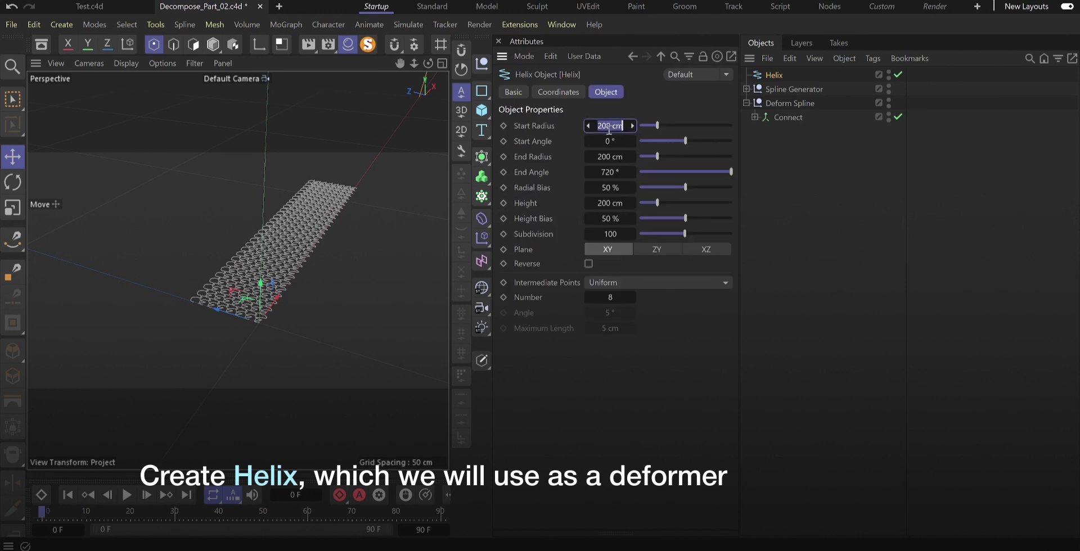
pyautogui.write('50')
pyautogui.click(609, 157)
pyautogui.write('50')
pyautogui.click(610, 203)
pyautogui.write('50')
pyautogui.click(703, 249)
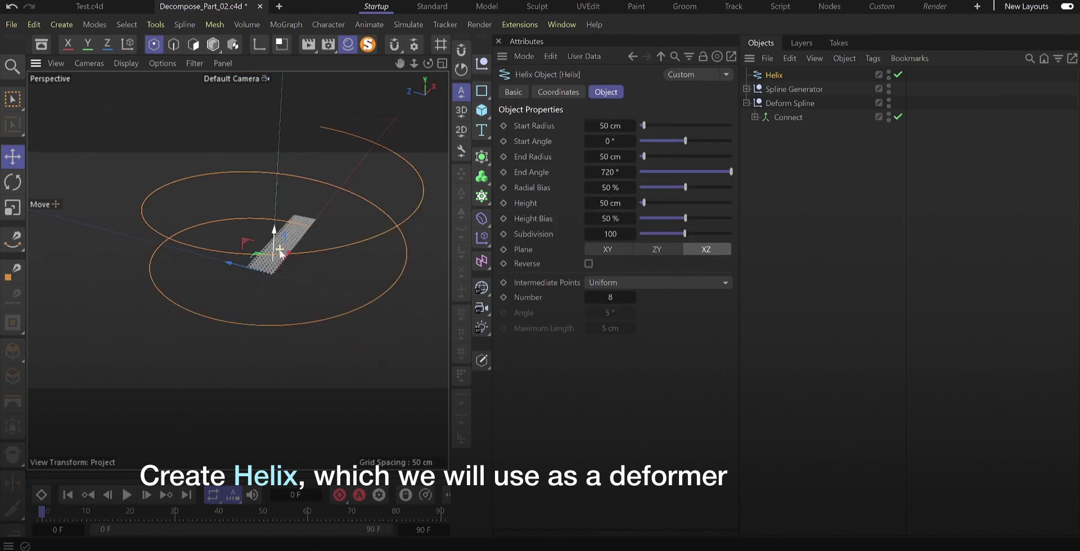
# Set the Helix's end angle to 360° and both its start and end radius to 25 cm
pyautogui.click(610, 172)
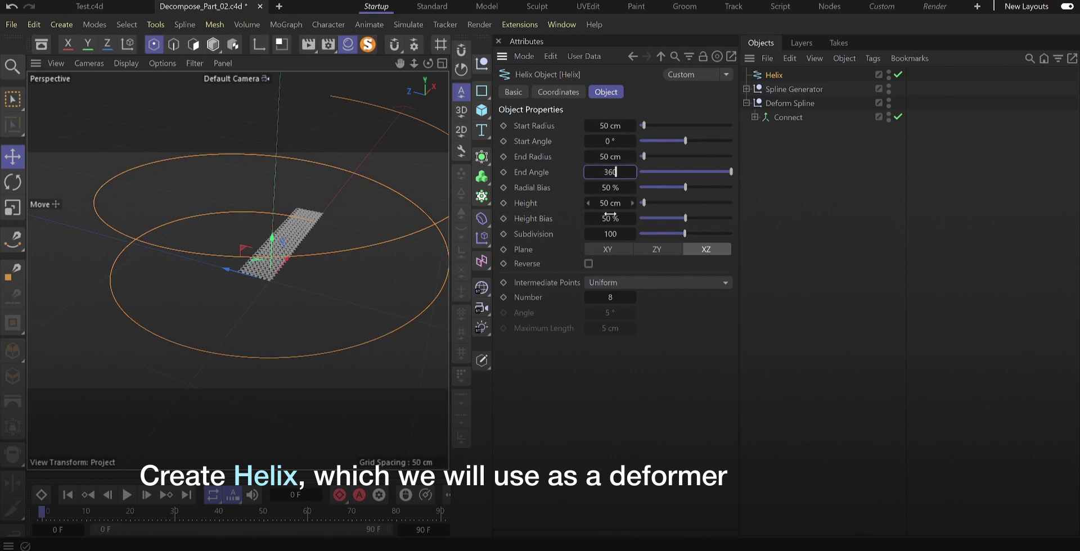
pyautogui.click(632, 404)
pyautogui.keyDown('alt'); pyautogui.moveTo(250, 249); pyautogui.dragTo(234, 266, button='middle'); pyautogui.keyUp('alt')
pyautogui.click(613, 127)
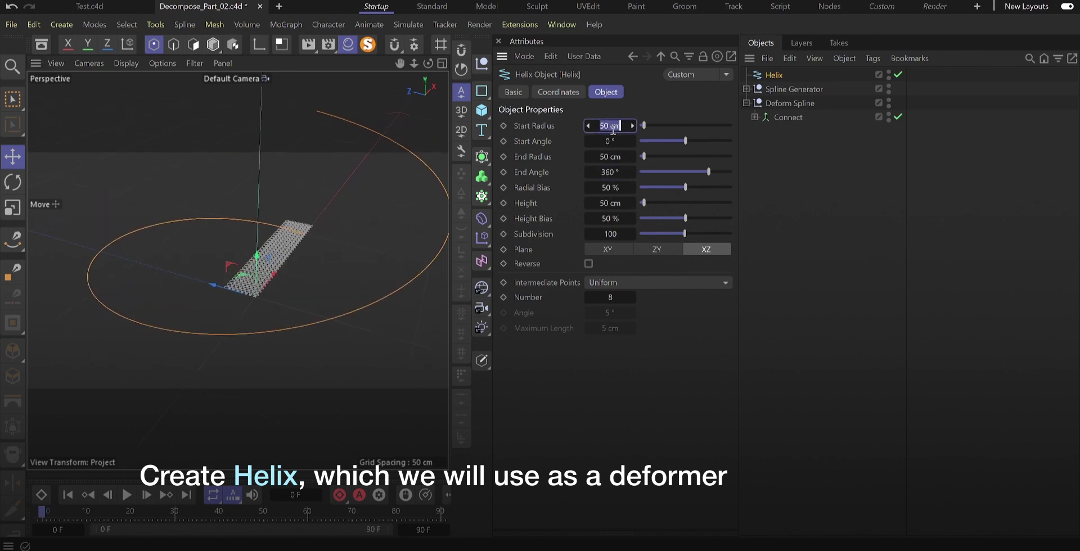
pyautogui.click(607, 161)
pyautogui.write('25')
pyautogui.click(588, 404)
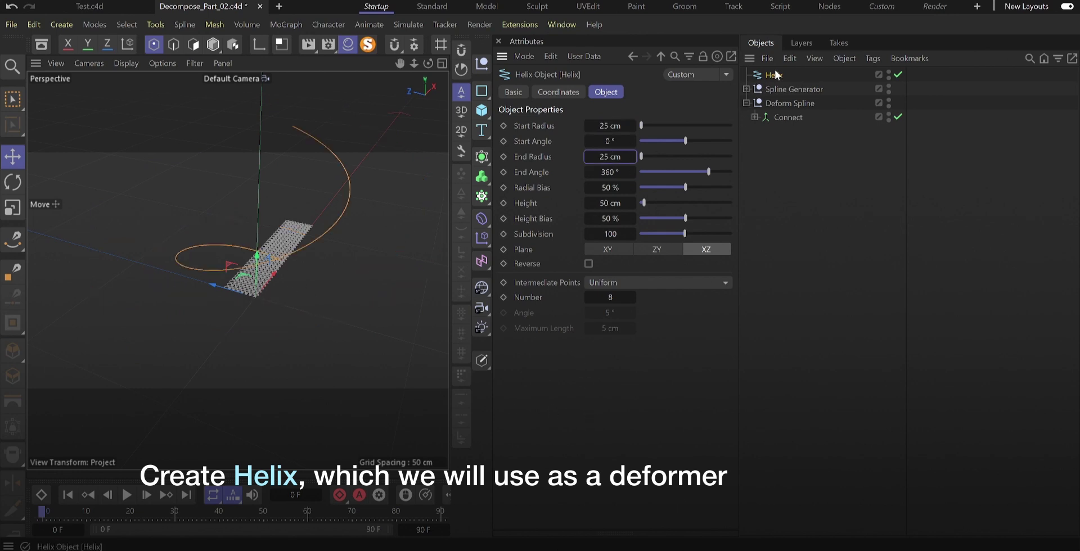
# Add a Spline Wrap deformer inside Deform Spline and assign Helix as its spline
pyautogui.click(788, 102)
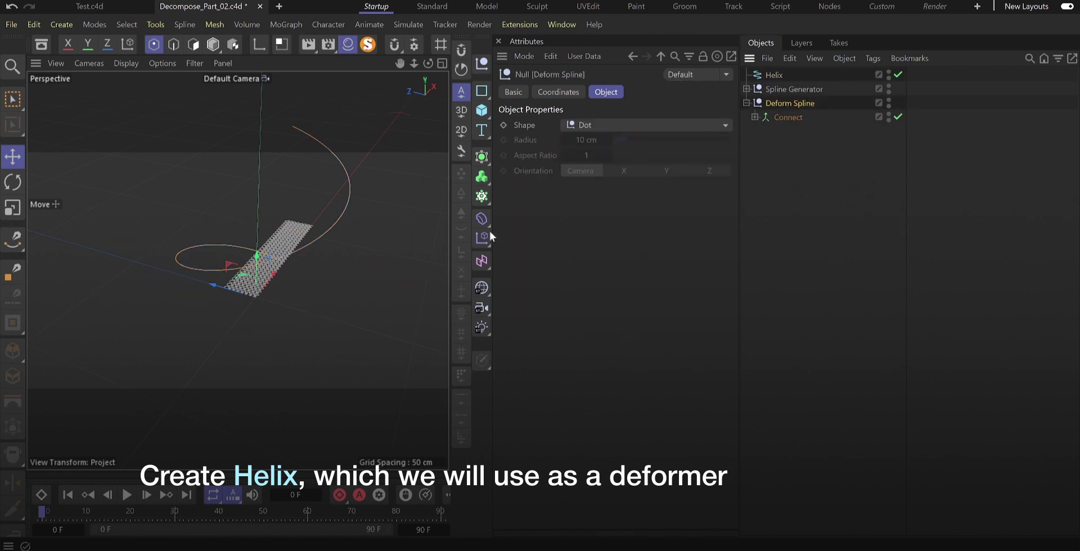
pyautogui.click(483, 219)
pyautogui.keyDown('shift'); pyautogui.click(565, 431); pyautogui.keyUp('shift')
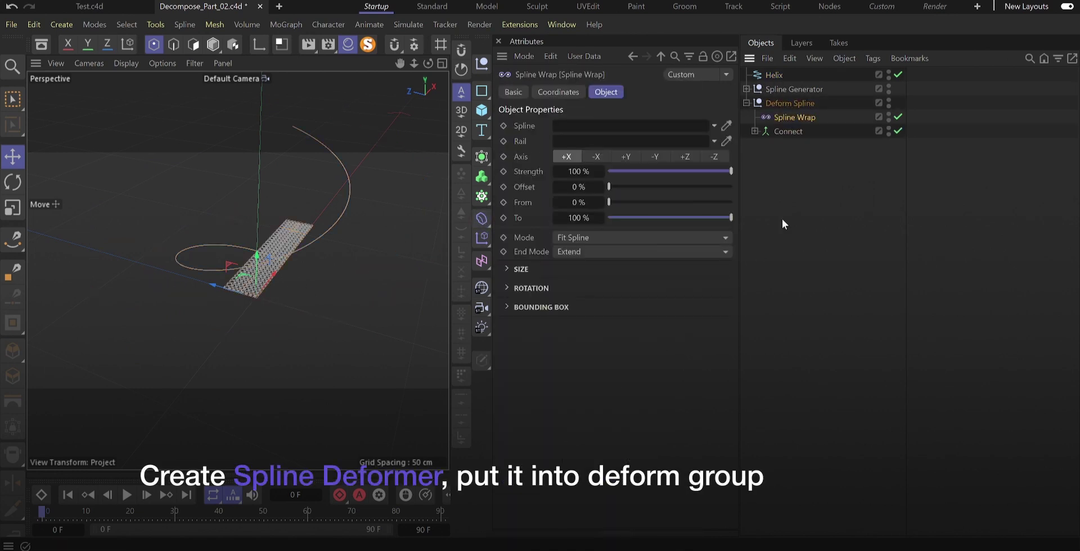
pyautogui.moveTo(774, 75); pyautogui.dragTo(679, 102)
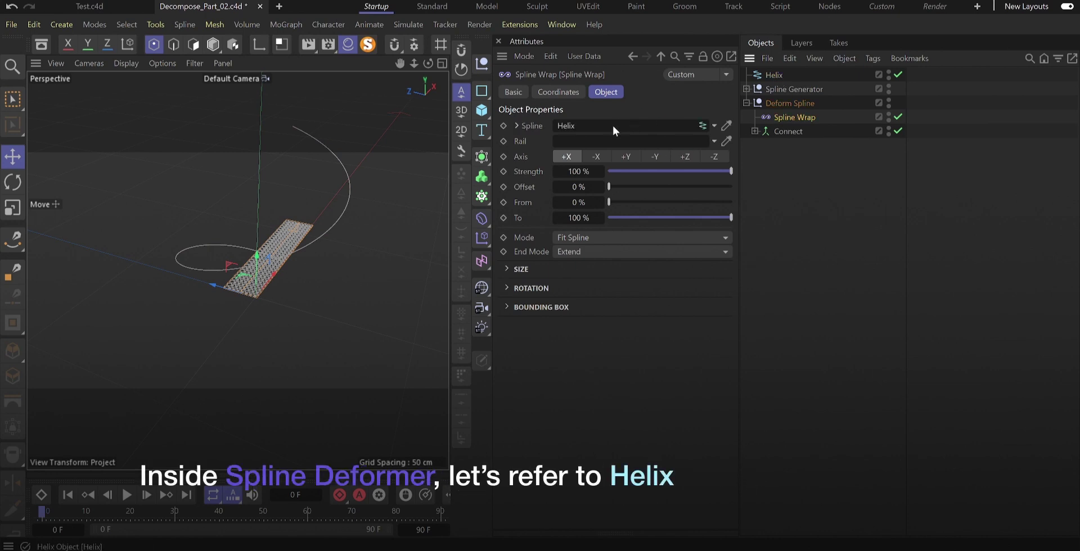
# Set the Spline Wrap's mode to Keep Length
pyautogui.keyDown('alt'); pyautogui.moveTo(281, 281); pyautogui.dragTo(297, 237); pyautogui.keyUp('alt')
pyautogui.keyDown('alt'); pyautogui.moveTo(297, 236); pyautogui.dragTo(287, 275, button='middle'); pyautogui.keyUp('alt')
pyautogui.scroll(3, 287, 275)
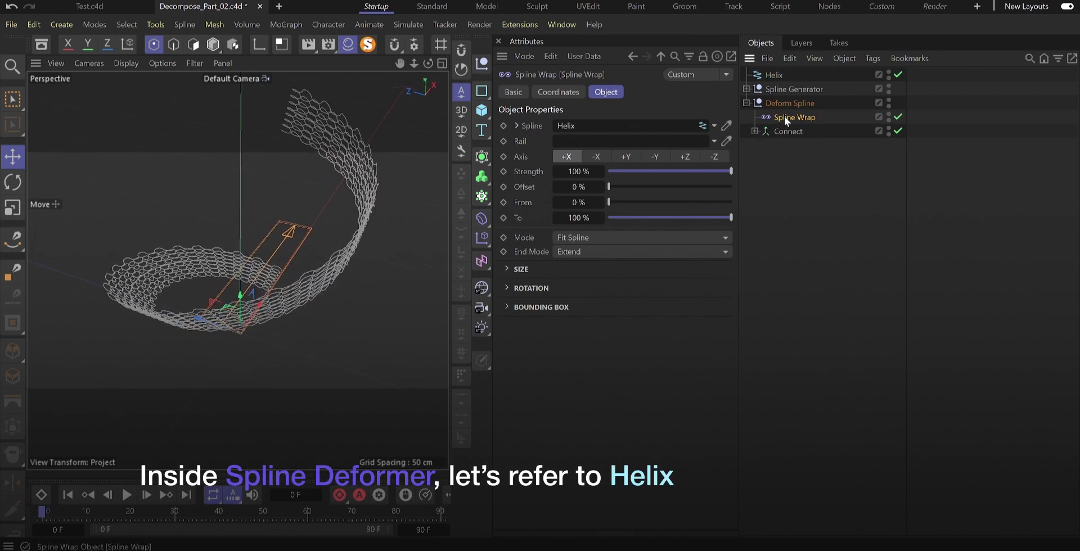
pyautogui.click(568, 238)
pyautogui.click(580, 271)
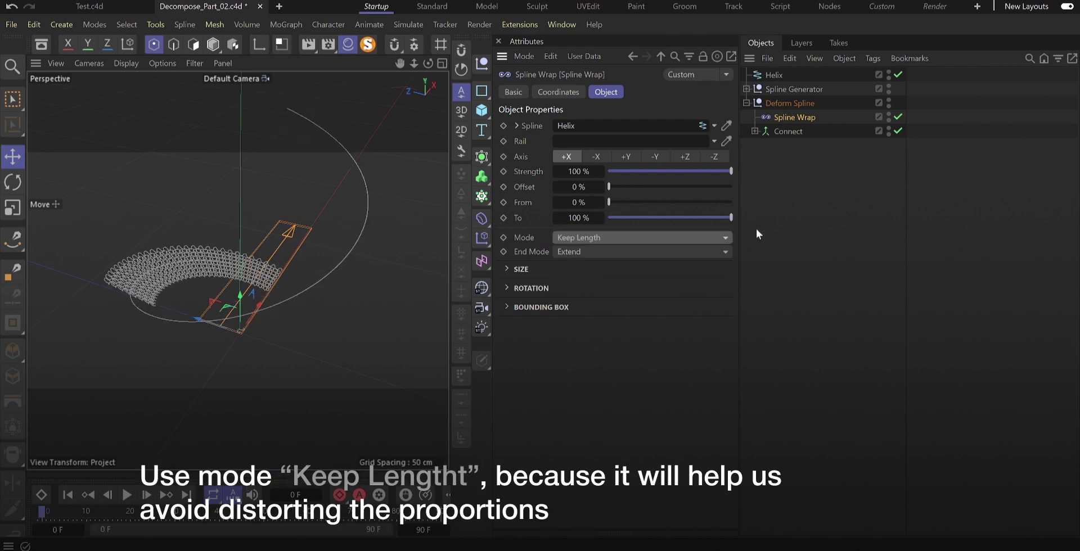
# Increase the clone count of Spline Clonner X inside Spline Generator to extend the pattern along the whole helix
pyautogui.click(746, 89)
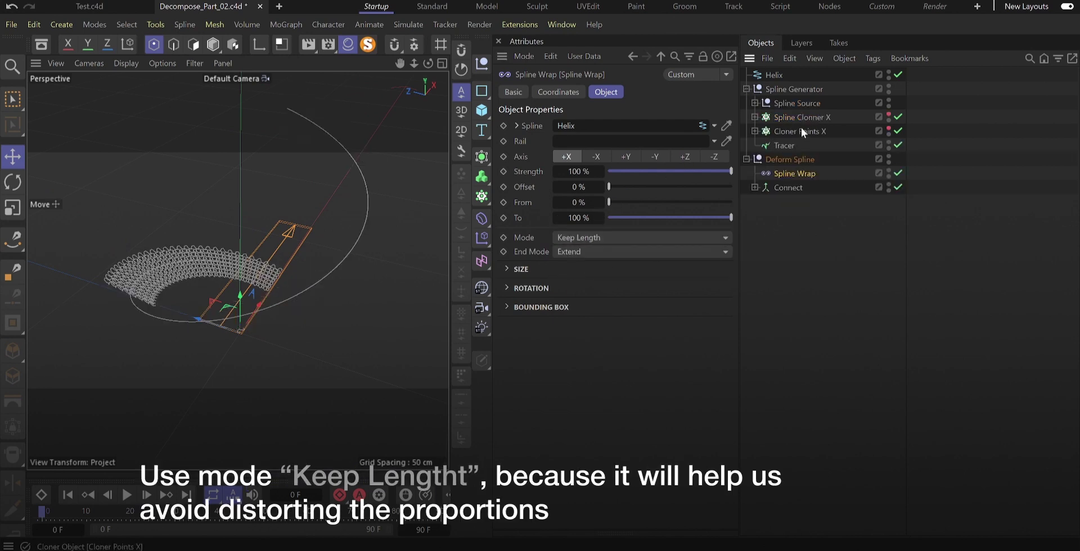
pyautogui.click(754, 117)
pyautogui.click(754, 145)
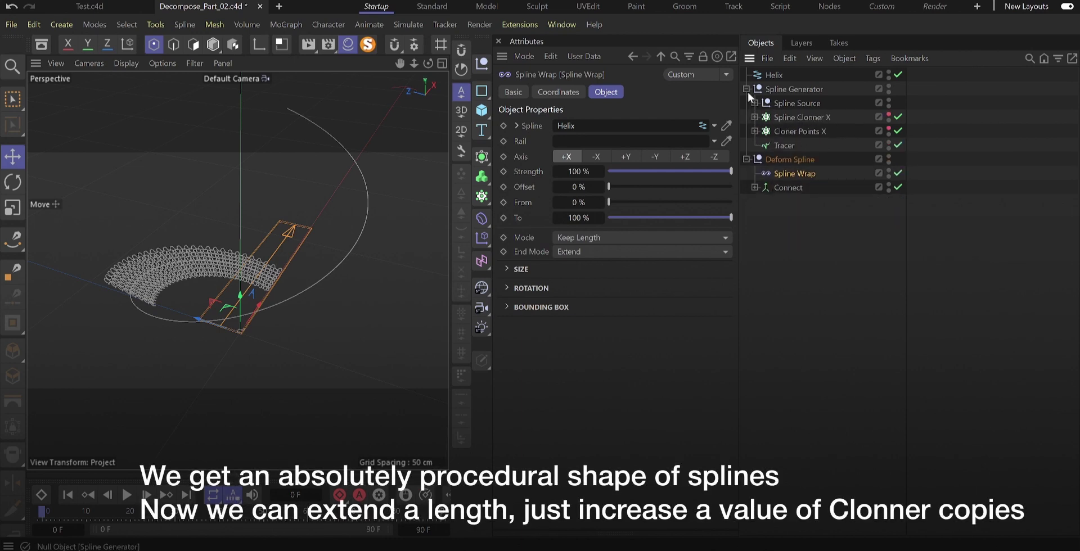
pyautogui.click(746, 88)
pyautogui.click(755, 132)
pyautogui.click(746, 89)
pyautogui.click(798, 117)
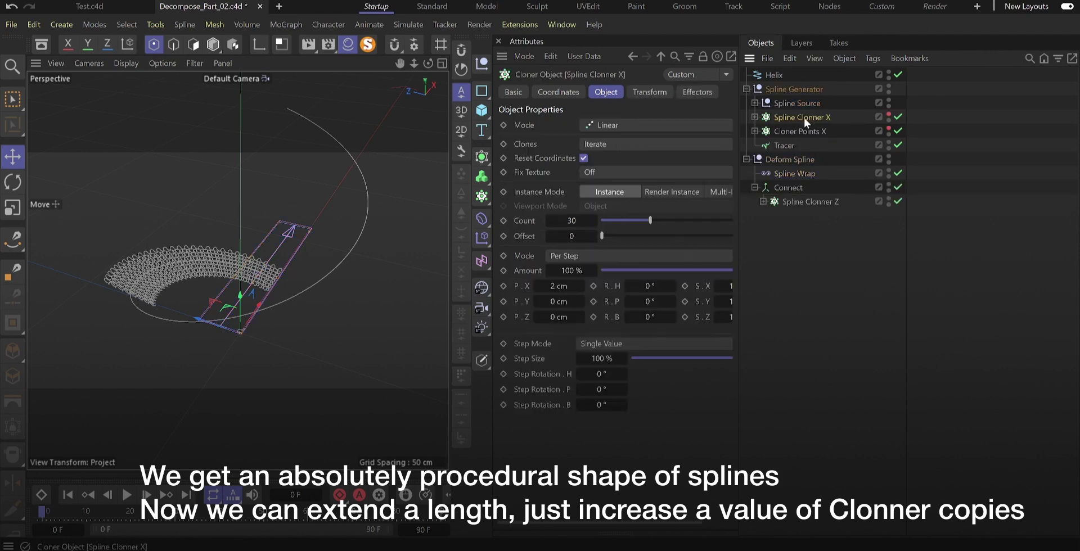
pyautogui.moveTo(595, 220); pyautogui.dragTo(595, 221)
pyautogui.click(752, 242)
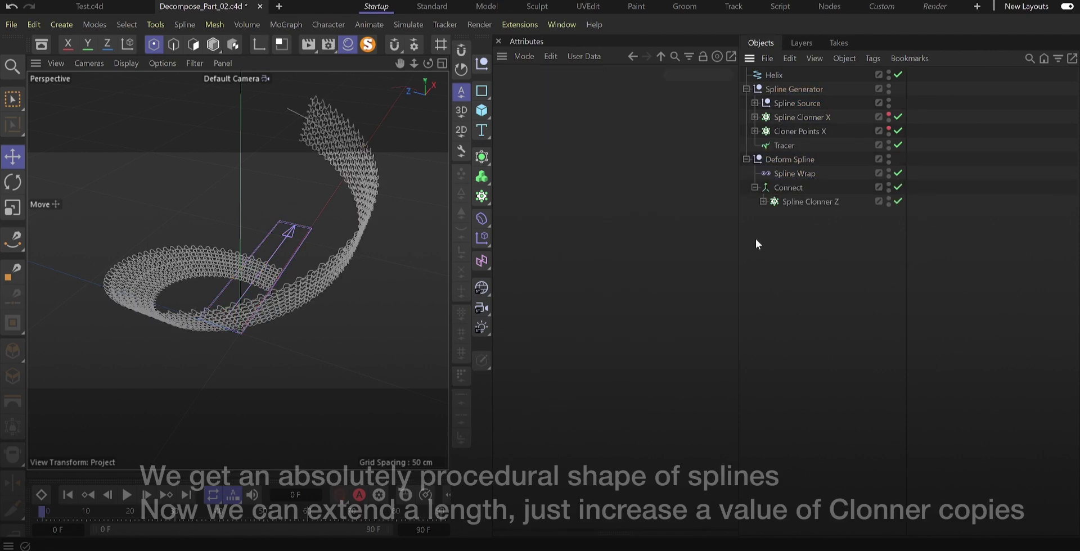
# Adjust the Spline Wrap's Banking, leaving it at 0°, and raise the end point of its Rotation curve
pyautogui.click(799, 176)
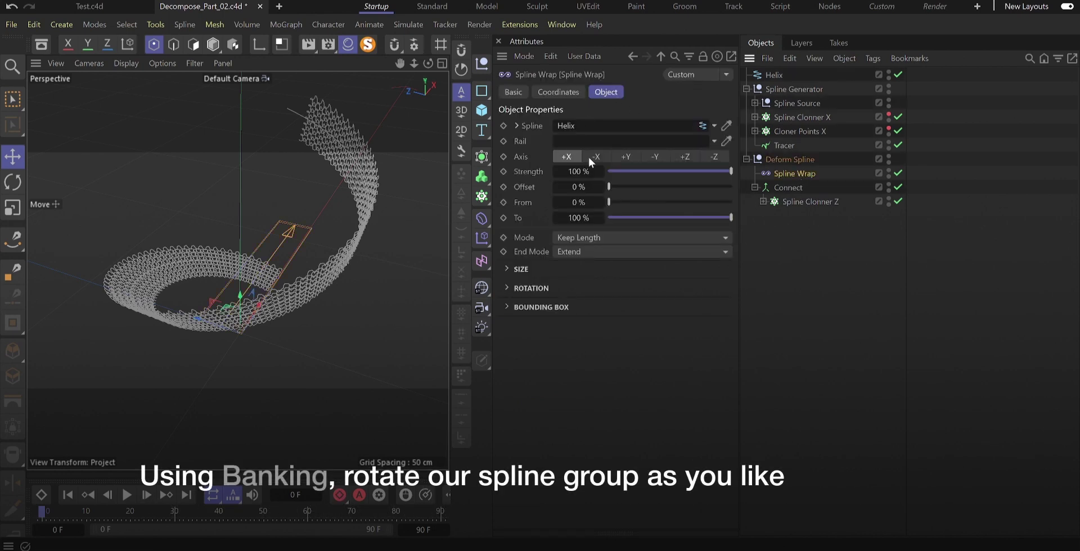
pyautogui.click(531, 288)
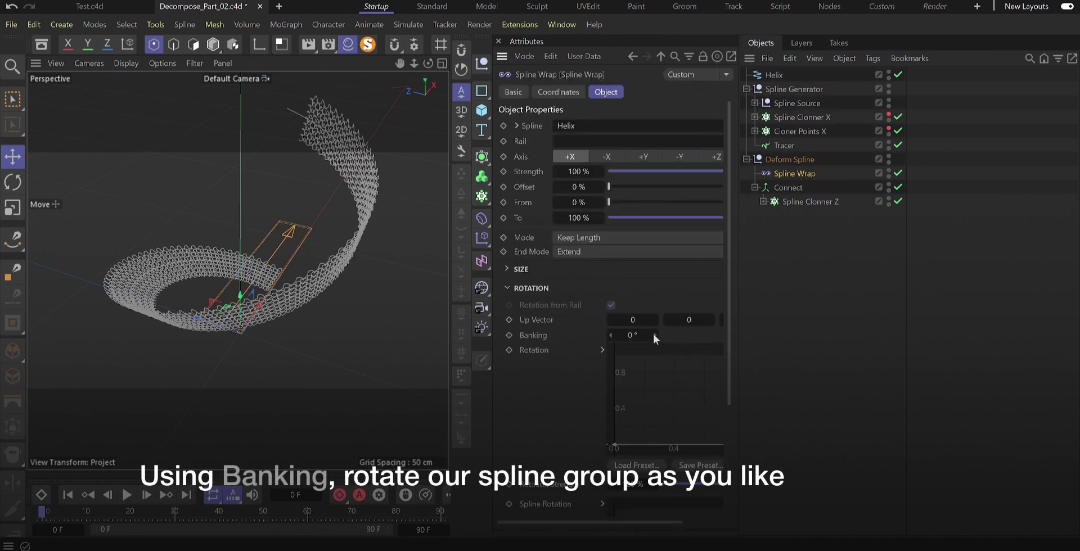
pyautogui.moveTo(655, 334); pyautogui.dragTo(654, 335)
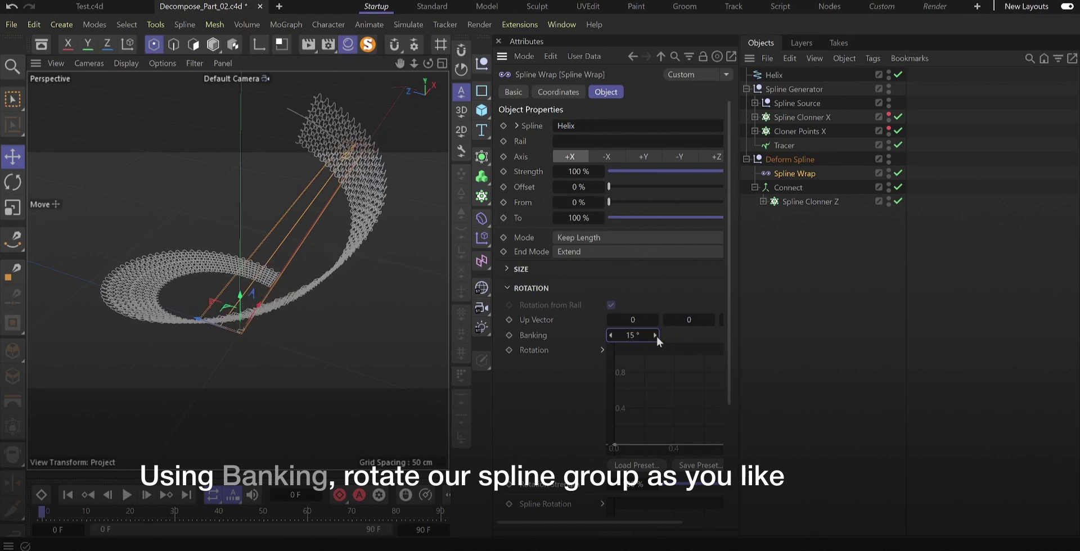
pyautogui.moveTo(665, 521); pyautogui.dragTo(731, 521)
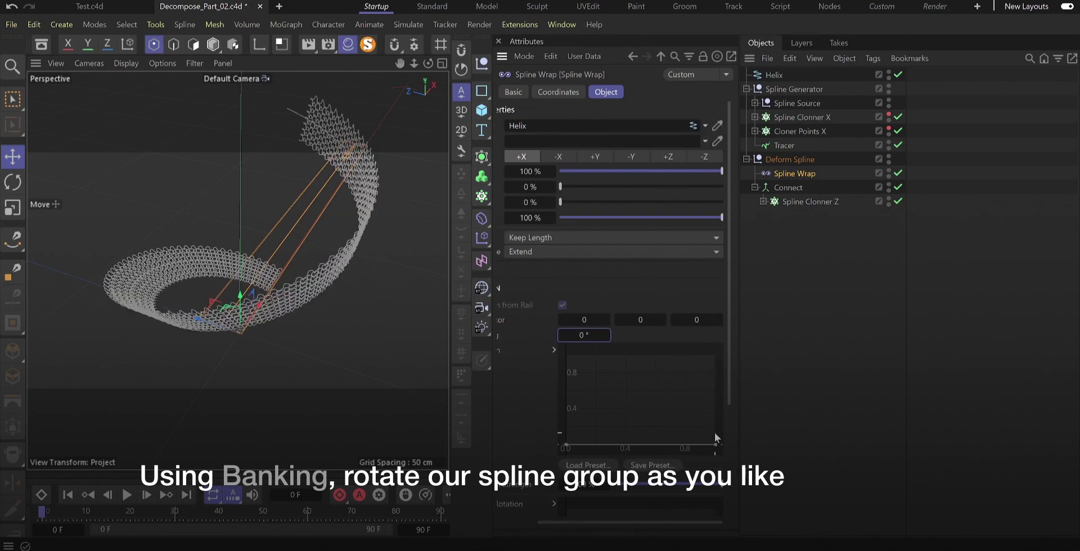
pyautogui.moveTo(717, 442); pyautogui.dragTo(719, 429)
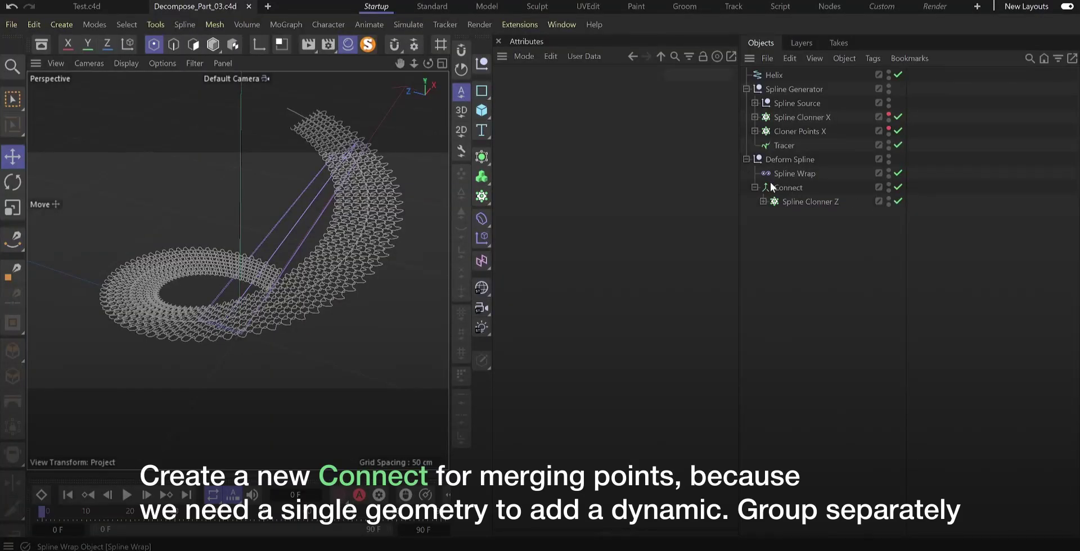
# Create a new Connect below the collapsed Deform Spline group and link Deform Spline as its source object
pyautogui.click(755, 187)
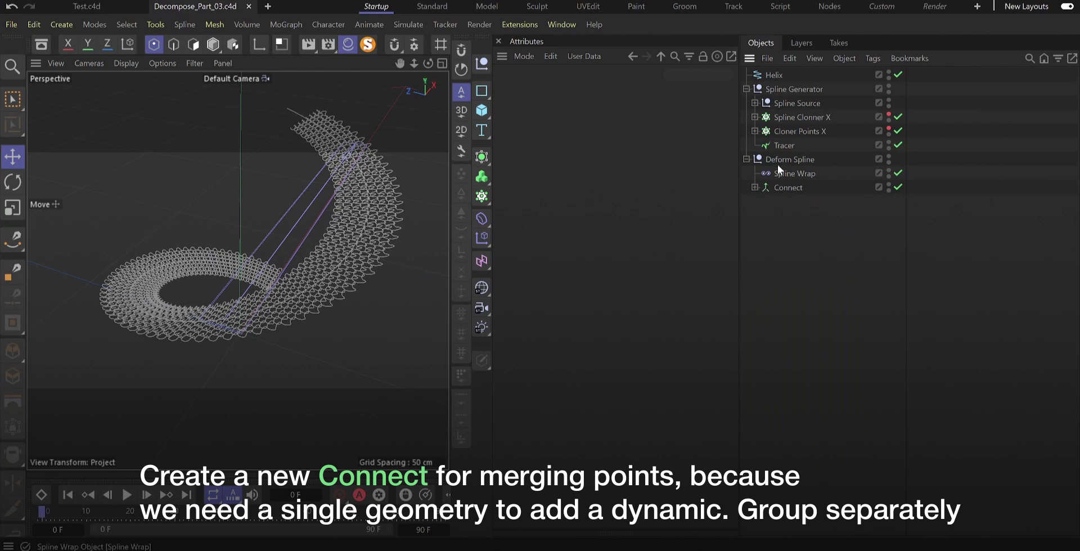
pyautogui.click(745, 159)
pyautogui.click(746, 89)
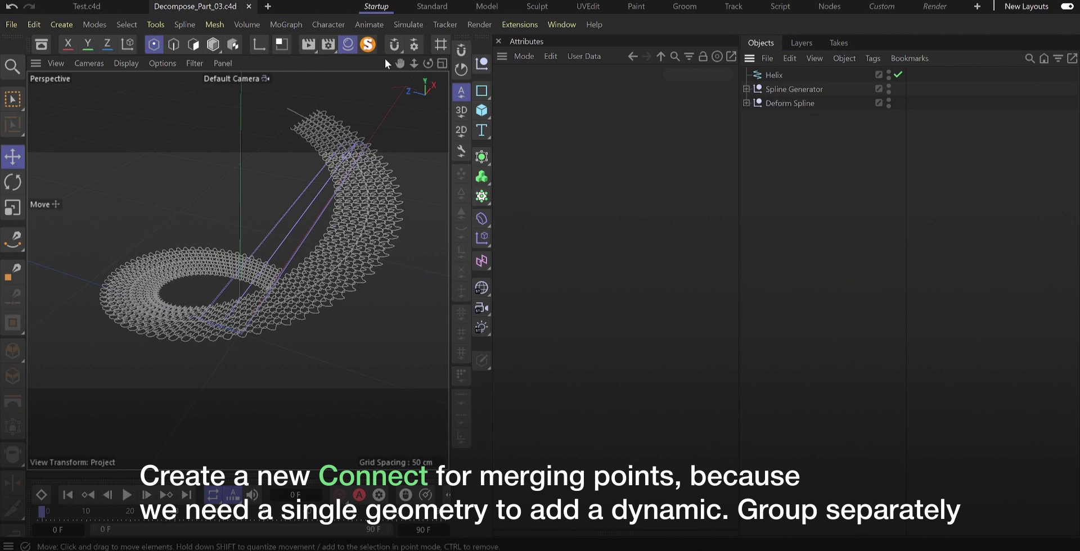
pyautogui.click(481, 158)
pyautogui.click(537, 292)
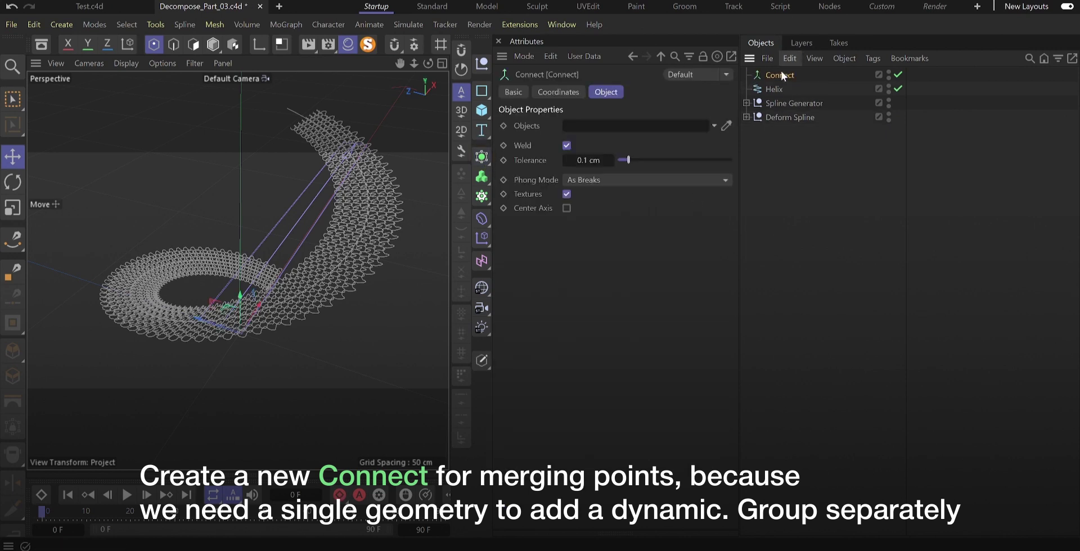
pyautogui.moveTo(783, 77); pyautogui.dragTo(790, 134)
pyautogui.moveTo(800, 100); pyautogui.dragTo(629, 122)
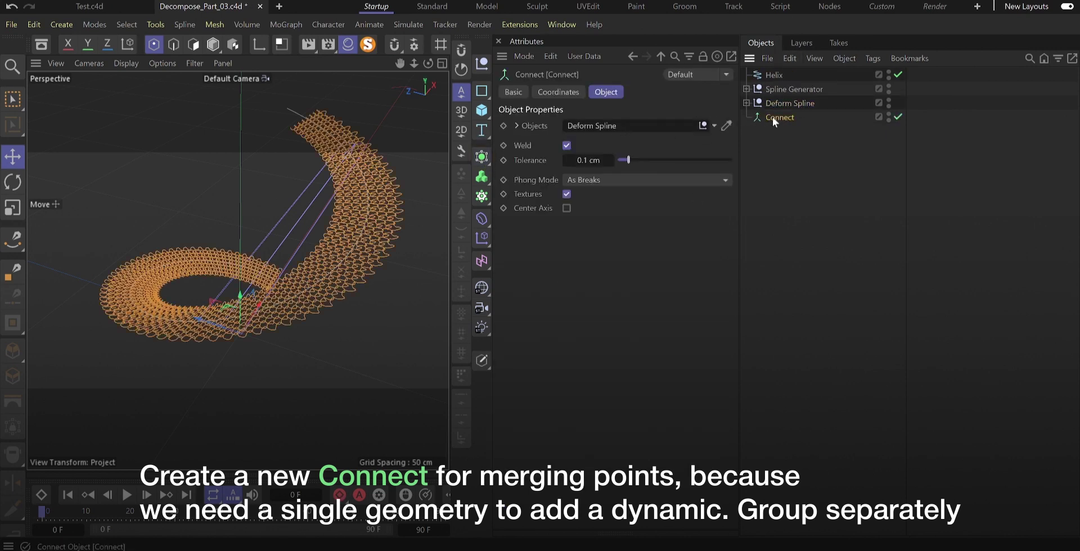
# Group the new Connect under a null named Dynamic Group, placed below Deform Spline
pyautogui.click(750, 129)
pyautogui.click(477, 65)
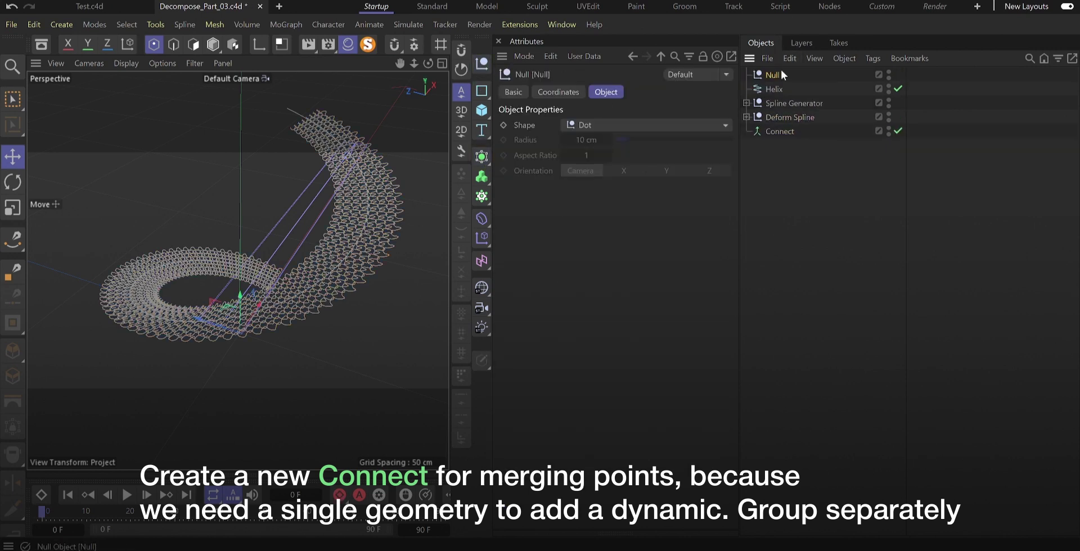
pyautogui.moveTo(782, 123); pyautogui.dragTo(782, 123)
pyautogui.moveTo(783, 131); pyautogui.dragTo(776, 116)
pyautogui.doubleClick(772, 116)
pyautogui.doubleClick(784, 122)
pyautogui.write('Dynamic Group')
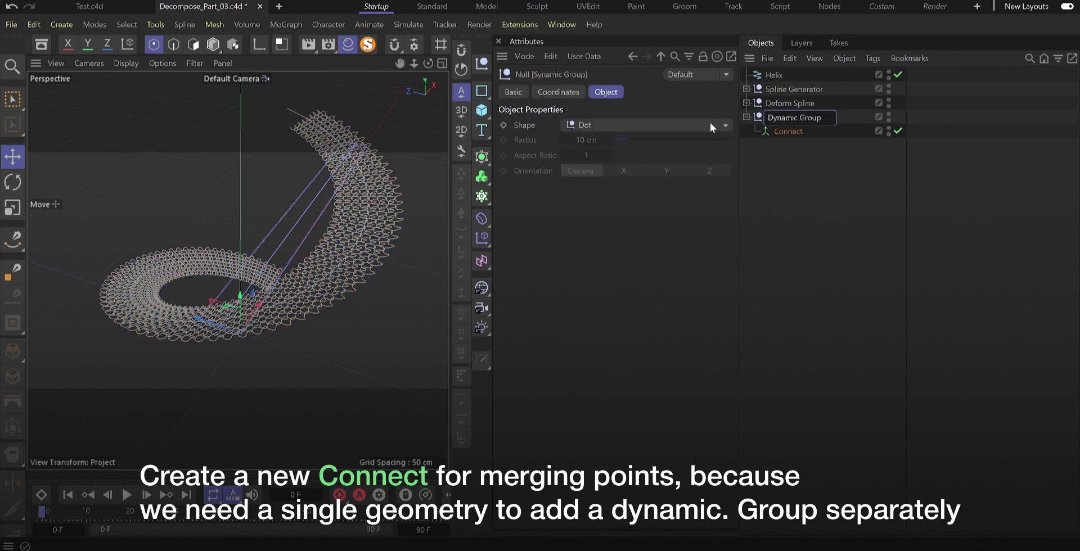
pyautogui.click(787, 157)
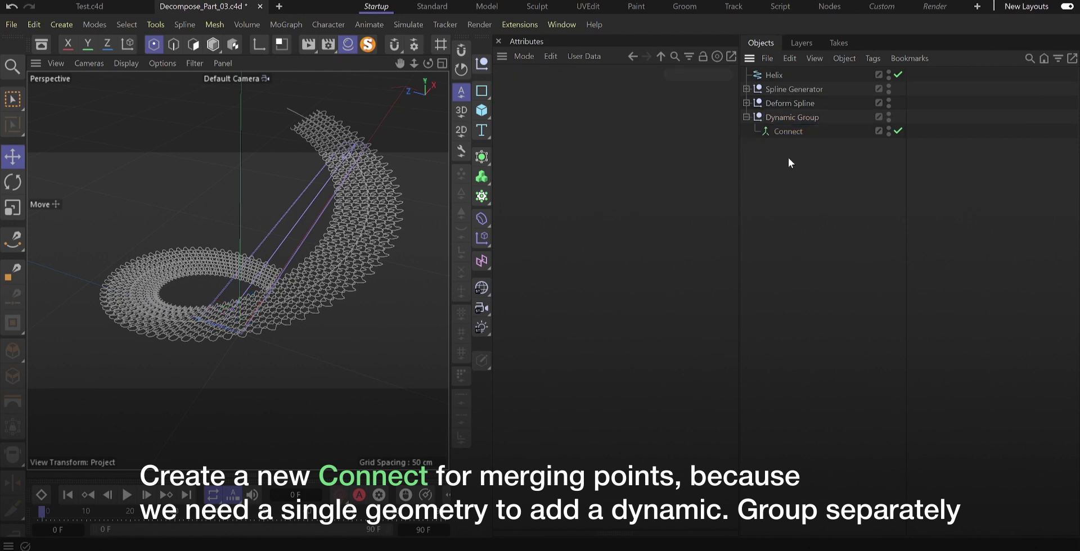
# Add a Rope tag to the Connect in Dynamic Group and set its radius to 0.025 cm
pyautogui.rightClick(790, 129)
pyautogui.moveTo(899, 195)
pyautogui.click(1011, 222)
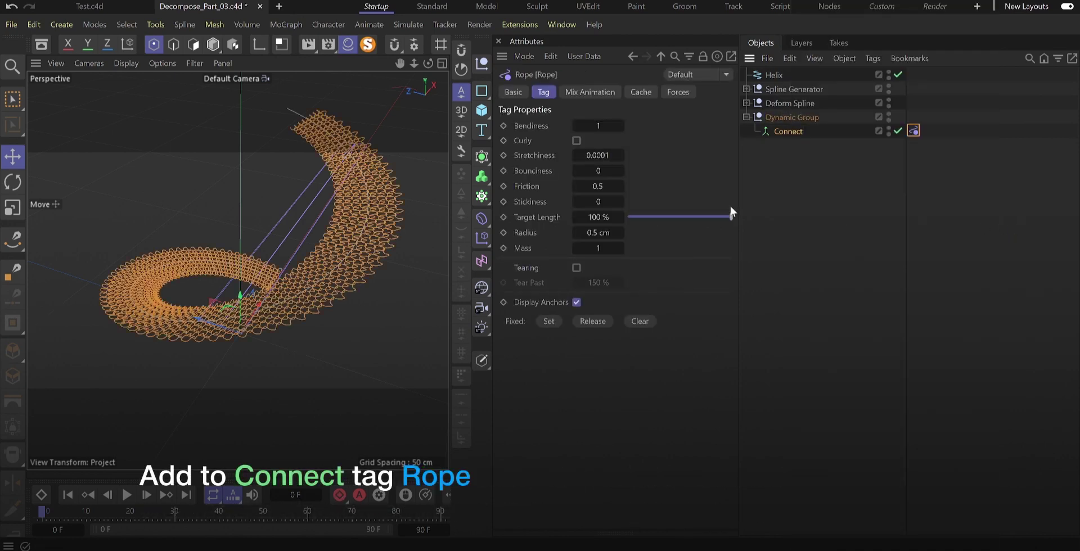
pyautogui.click(595, 231)
pyautogui.write('0.025')
pyautogui.press('Return')
# Set the gravity to 0 in the project's scene simulation settings
pyautogui.click(520, 56)
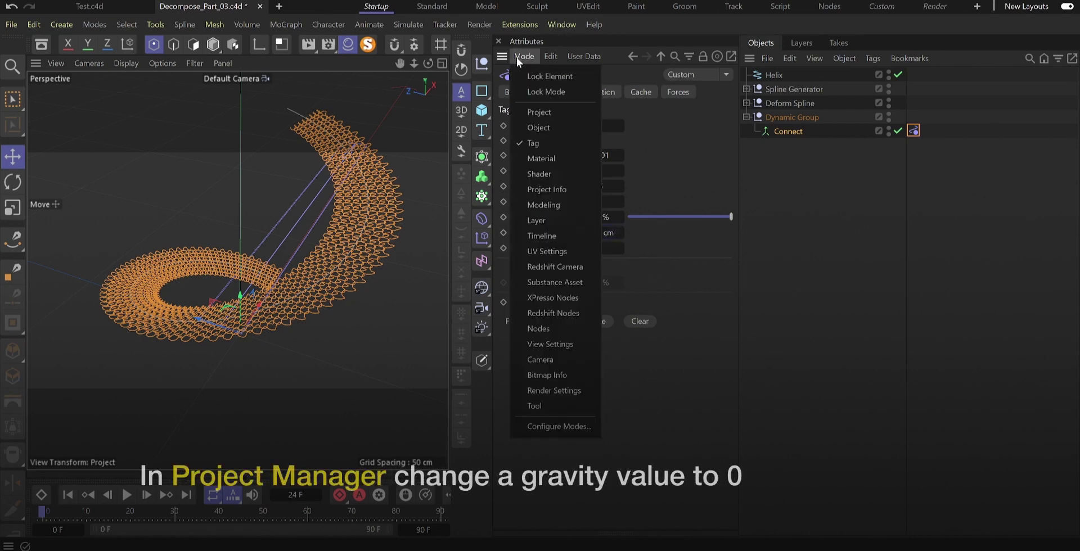
pyautogui.click(544, 112)
pyautogui.click(571, 108)
pyautogui.click(516, 144)
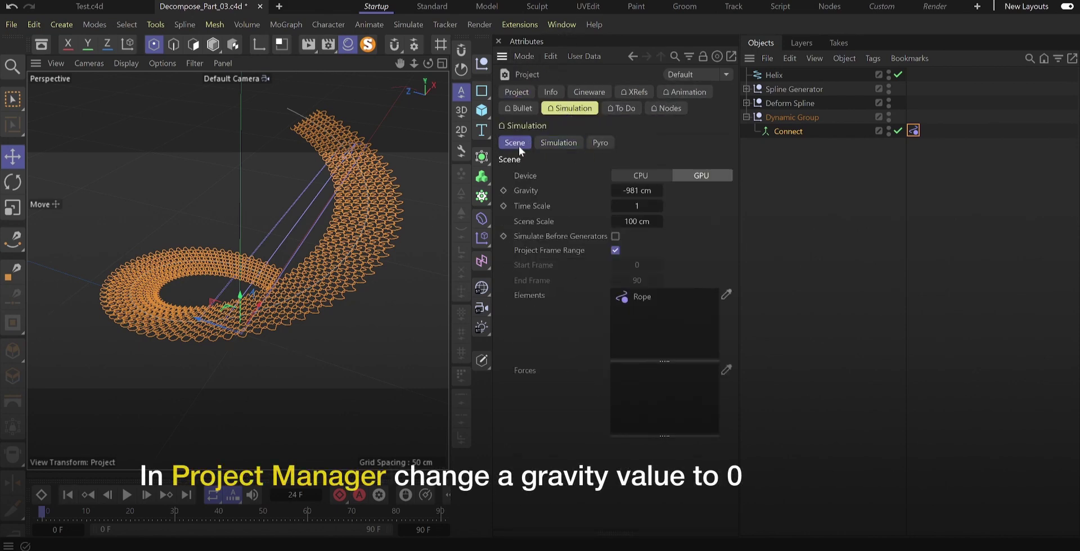
pyautogui.write('0')
pyautogui.press('Return')
pyautogui.click(784, 179)
pyautogui.click(487, 68)
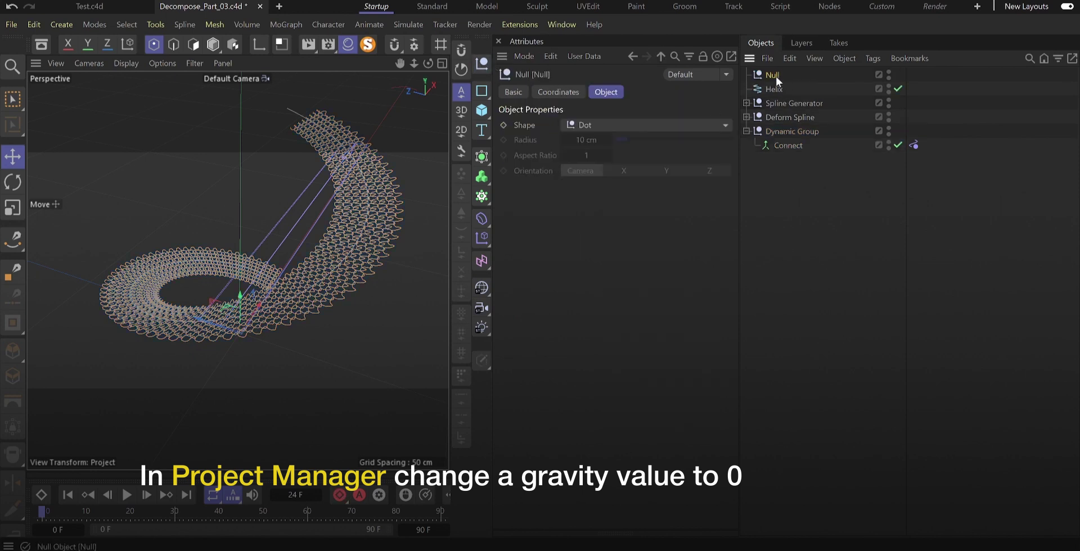
pyautogui.press('Delete')
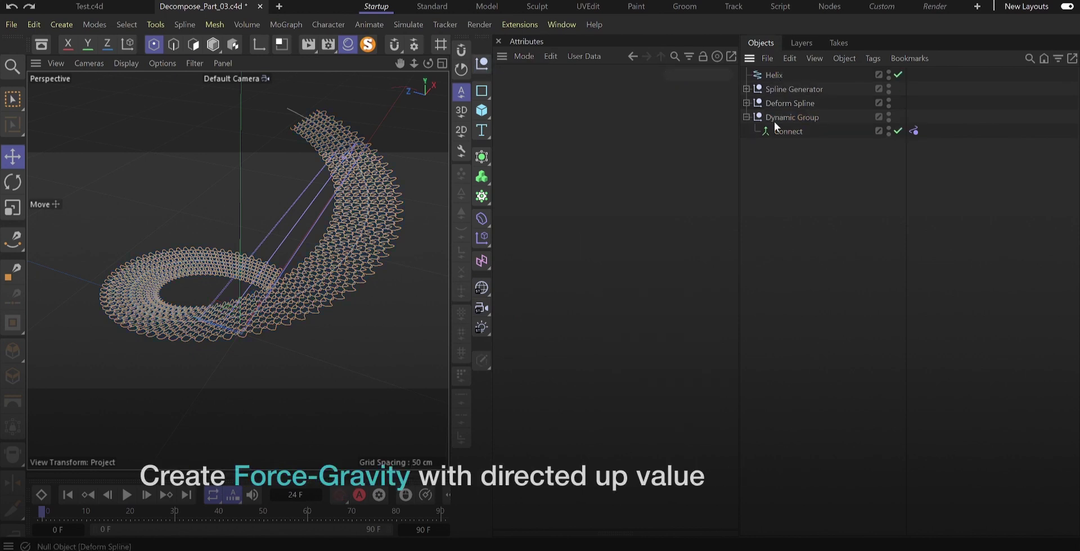
# Add a Gravity force with an acceleration of -20 cm and place it below Dynamic Group
pyautogui.click(409, 25)
pyautogui.moveTo(435, 43)
pyautogui.click(518, 138)
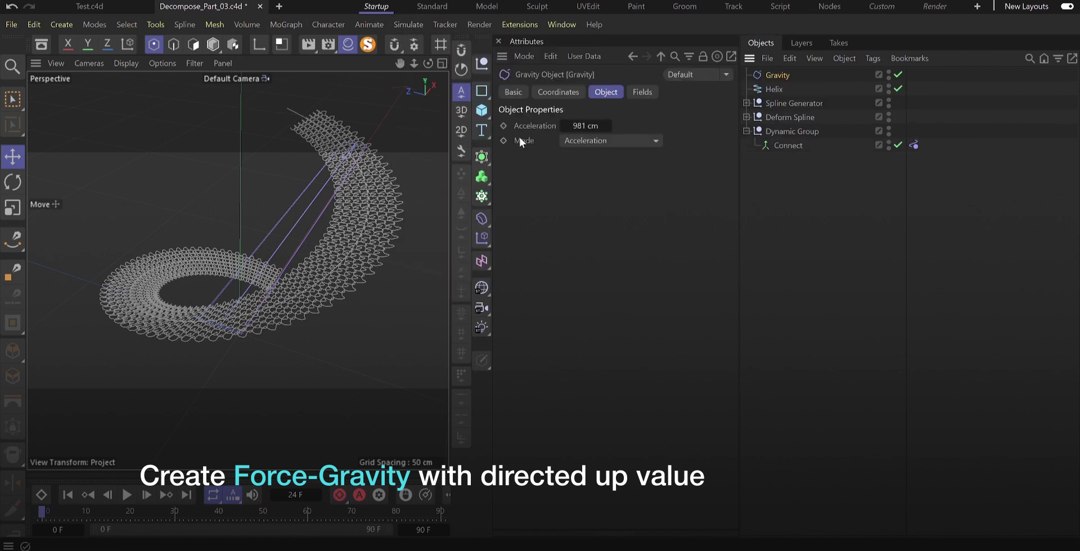
pyautogui.click(585, 126)
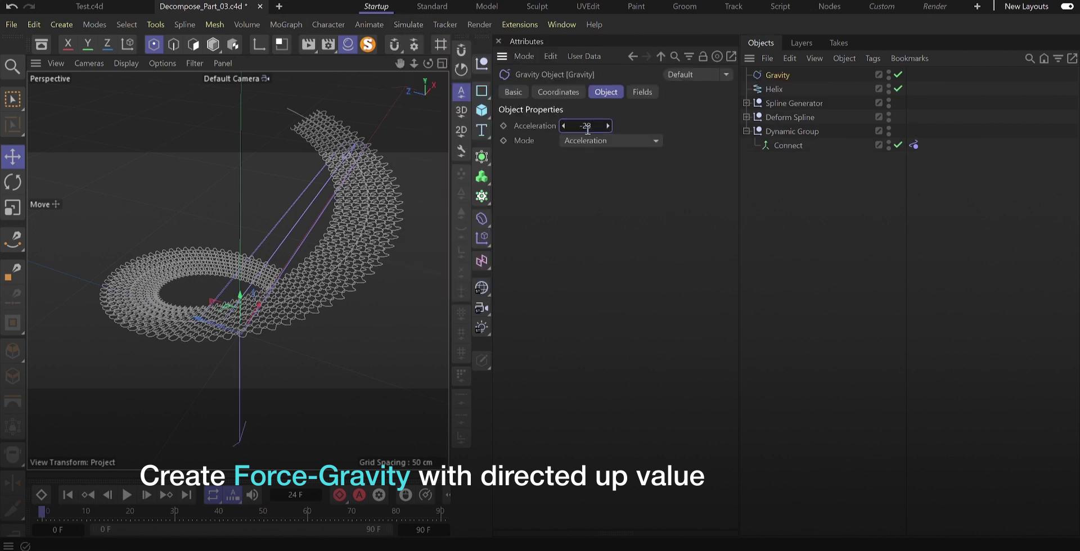
pyautogui.moveTo(802, 75); pyautogui.dragTo(794, 194)
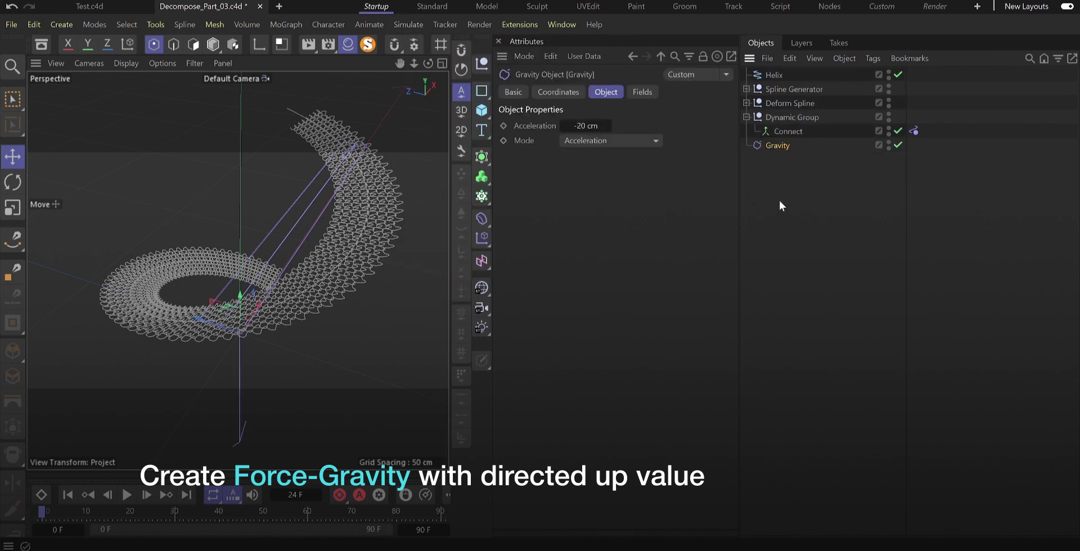
pyautogui.click(779, 201)
# Play the rope simulation with the upward gravity and rewind it to the start
pyautogui.click(127, 497)
pyautogui.click(128, 497)
pyautogui.click(68, 495)
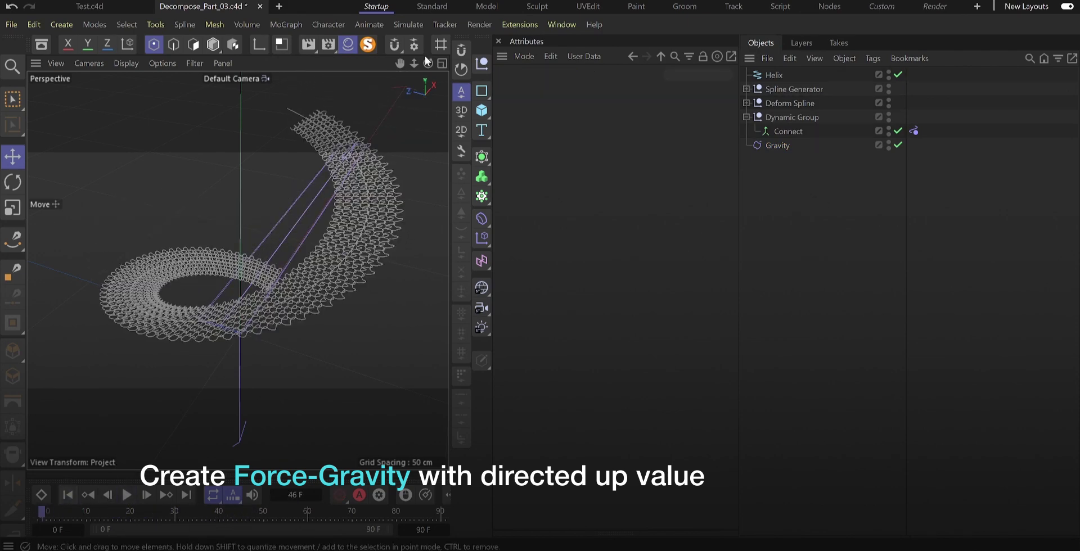
# Add a Turbulence force and place it below Gravity in the object hierarchy
pyautogui.click(408, 24)
pyautogui.moveTo(445, 50)
pyautogui.click(520, 166)
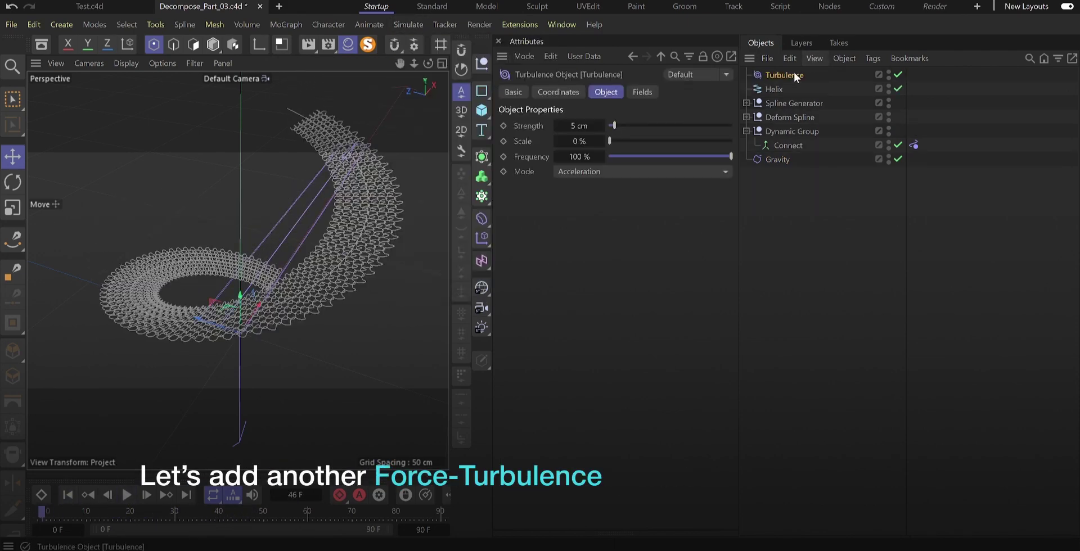
pyautogui.moveTo(791, 175); pyautogui.dragTo(790, 183)
pyautogui.click(789, 184)
pyautogui.click(784, 160)
# Set the Turbulence scale to 25% and frequency to 5%, and play the simulation from the start
pyautogui.click(583, 140)
pyautogui.write('25')
pyautogui.click(576, 126)
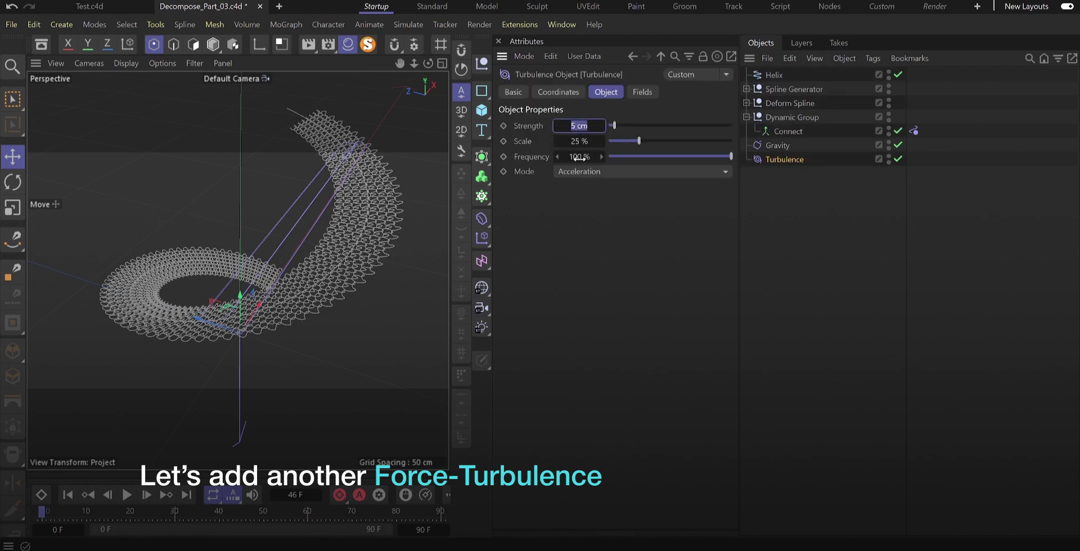
pyautogui.click(580, 158)
pyautogui.write('5')
pyautogui.press('Return')
pyautogui.click(67, 495)
pyautogui.click(128, 494)
pyautogui.click(127, 495)
# Set the Turbulence strength to 2 cm and preview the simulation again
pyautogui.click(590, 126)
pyautogui.write('2')
pyautogui.press('Return')
pyautogui.click(127, 495)
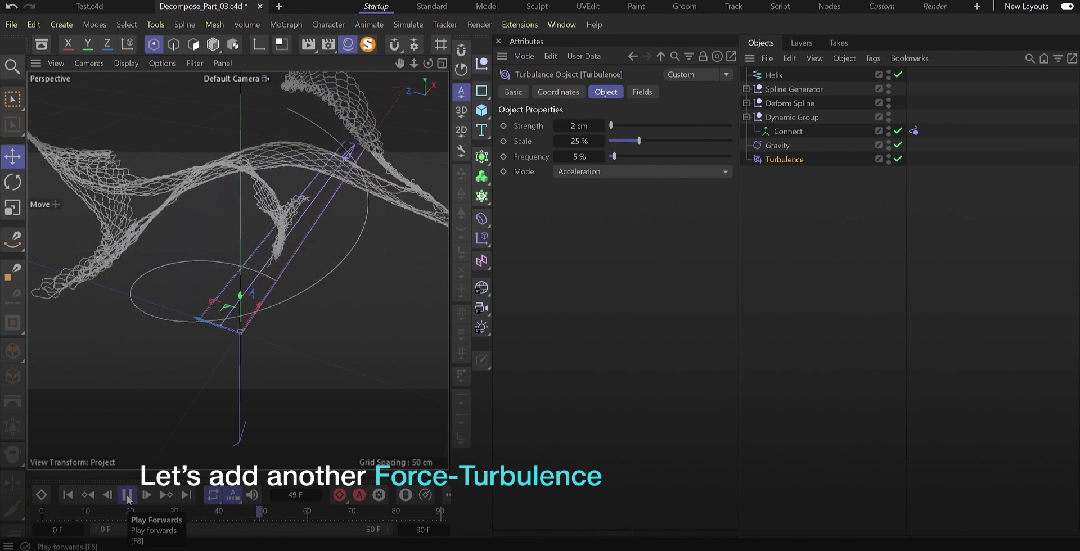
pyautogui.click(127, 495)
pyautogui.click(68, 495)
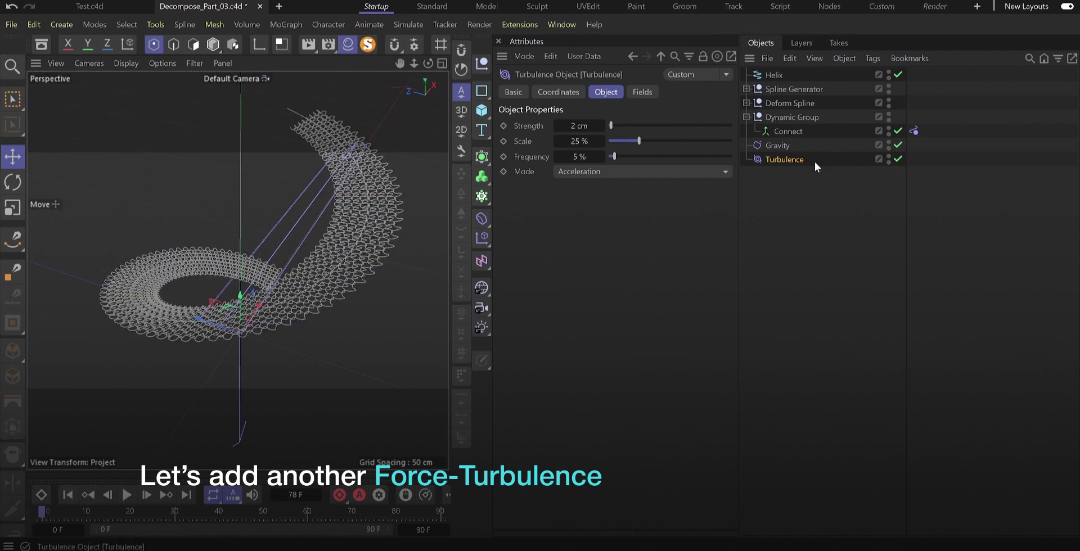
# Group Gravity and Turbulence under a new null named Forces, placed below Dynamic Group
pyautogui.click(803, 189)
pyautogui.click(482, 64)
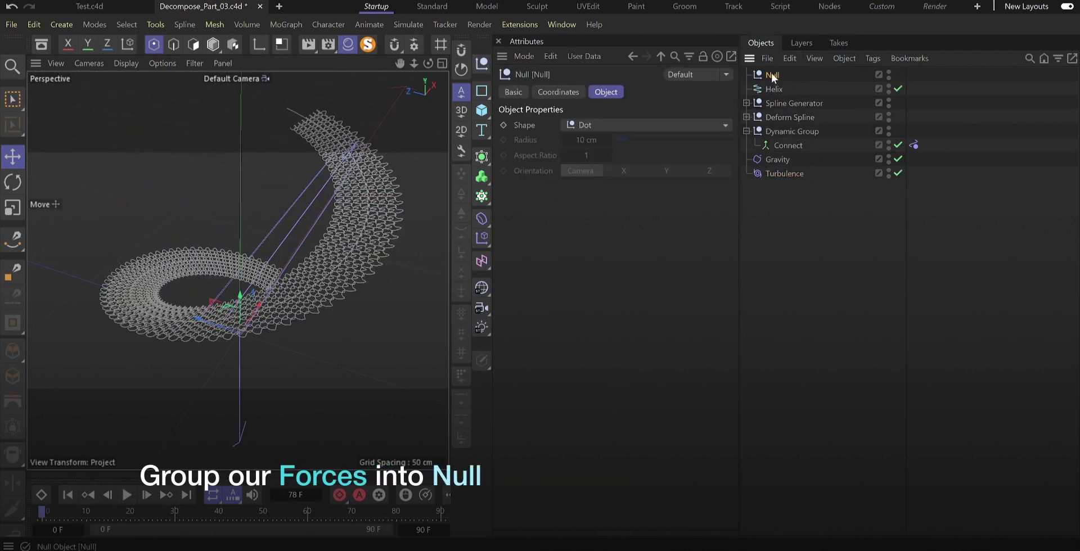
pyautogui.click(746, 131)
pyautogui.moveTo(778, 138); pyautogui.dragTo(778, 138)
pyautogui.doubleClick(775, 131)
pyautogui.write('Forces')
pyautogui.moveTo(787, 176); pyautogui.dragTo(780, 132)
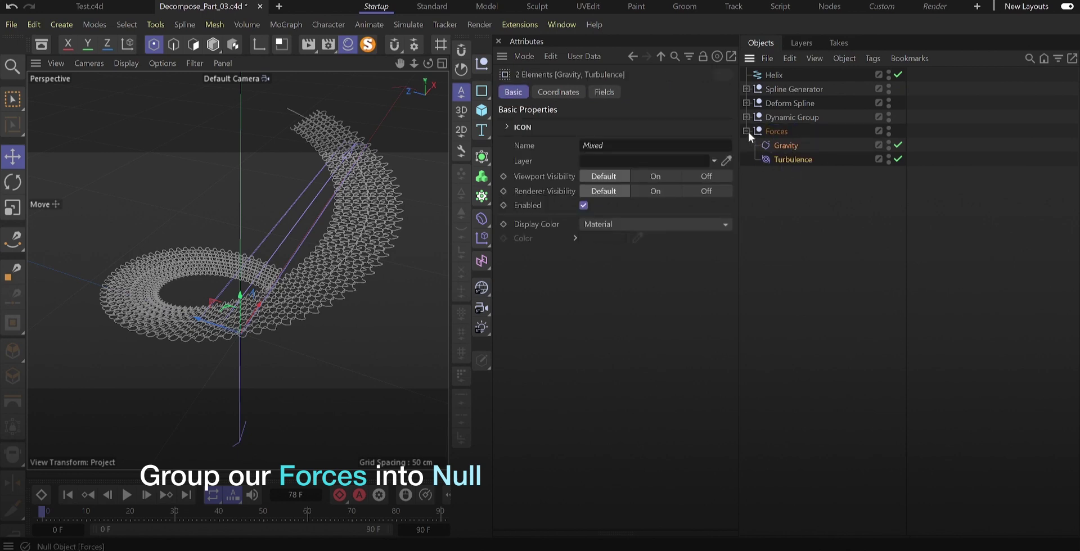
pyautogui.click(769, 206)
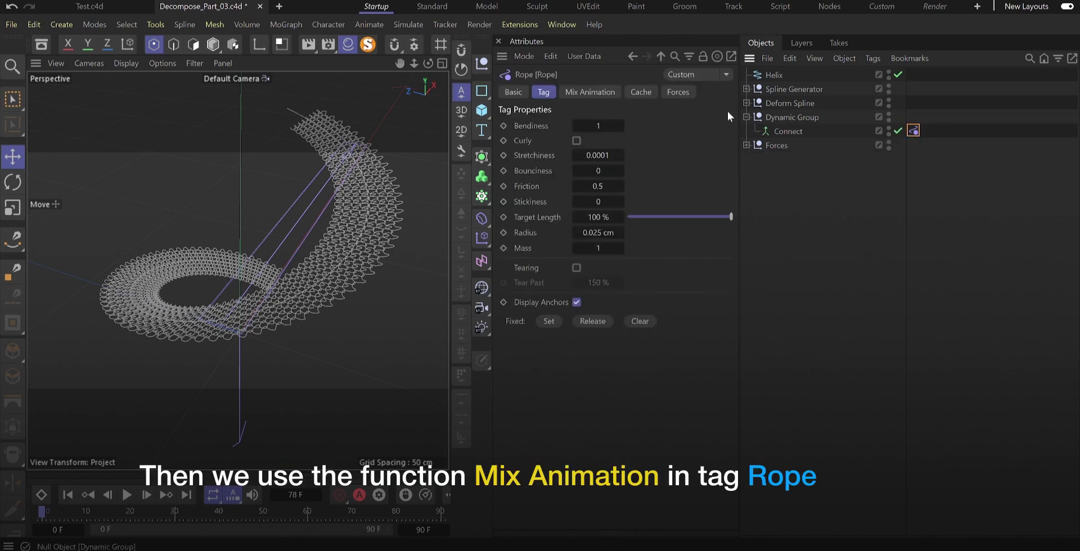
# Enable With Pins in the Rope tag's Mix Animation settings and add a Vertex Map tag to the Connect
pyautogui.click(607, 94)
pyautogui.click(567, 125)
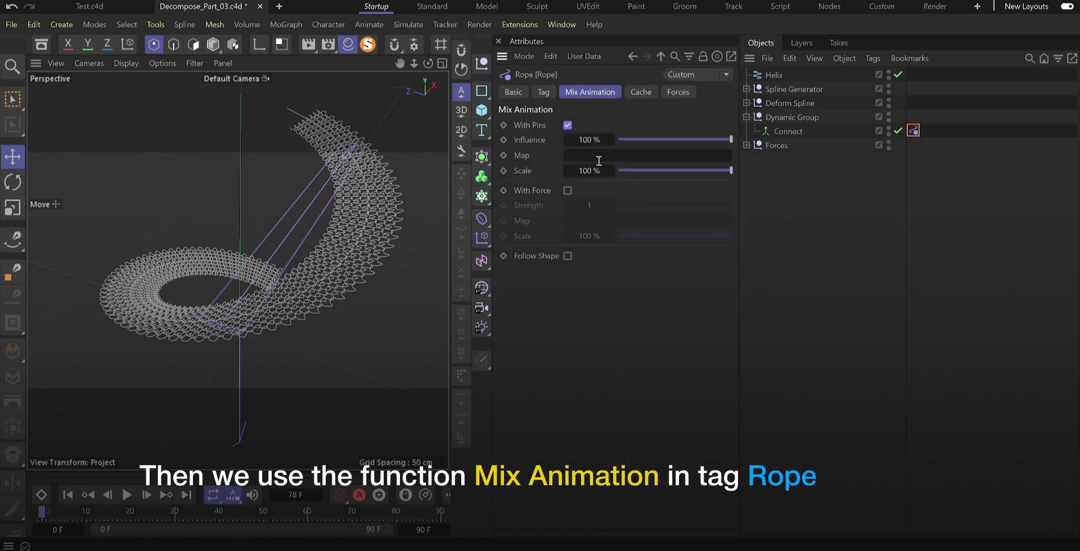
pyautogui.rightClick(782, 131)
pyautogui.moveTo(821, 133)
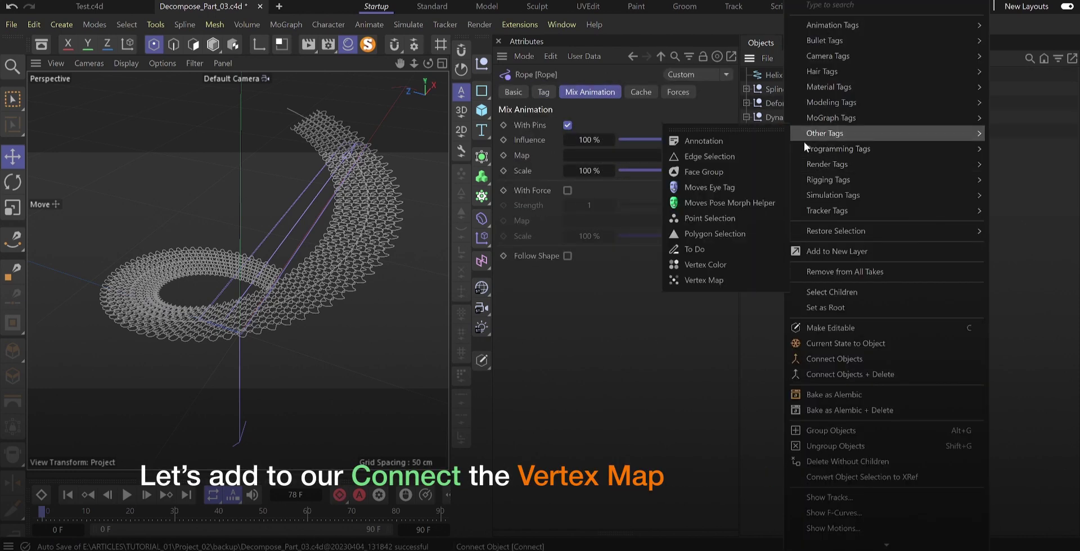
pyautogui.click(704, 280)
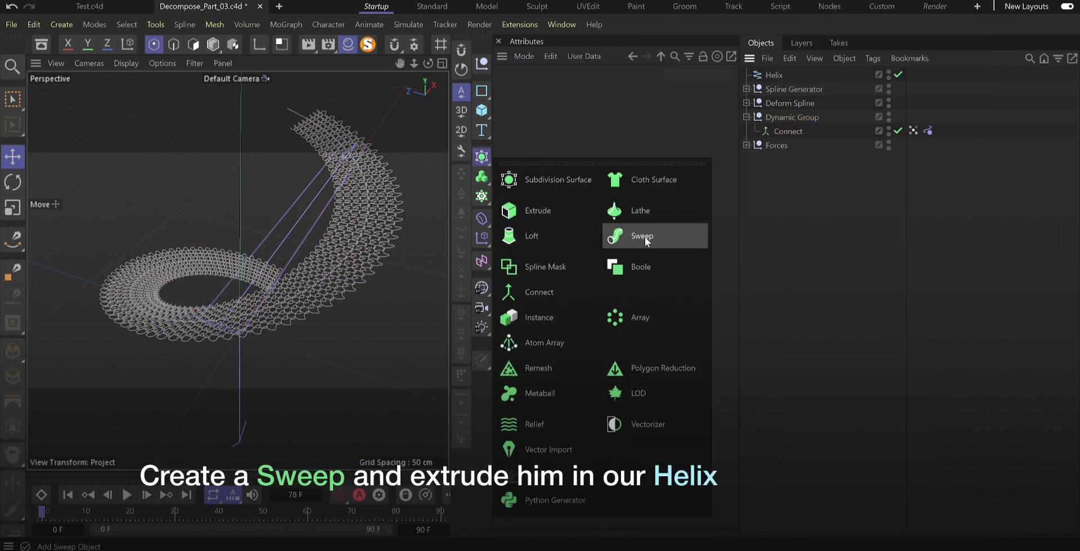
# Create a Sweep below Deform Spline and nest a new Instance of the Helix inside it
pyautogui.click(619, 236)
pyautogui.moveTo(775, 75); pyautogui.dragTo(769, 135)
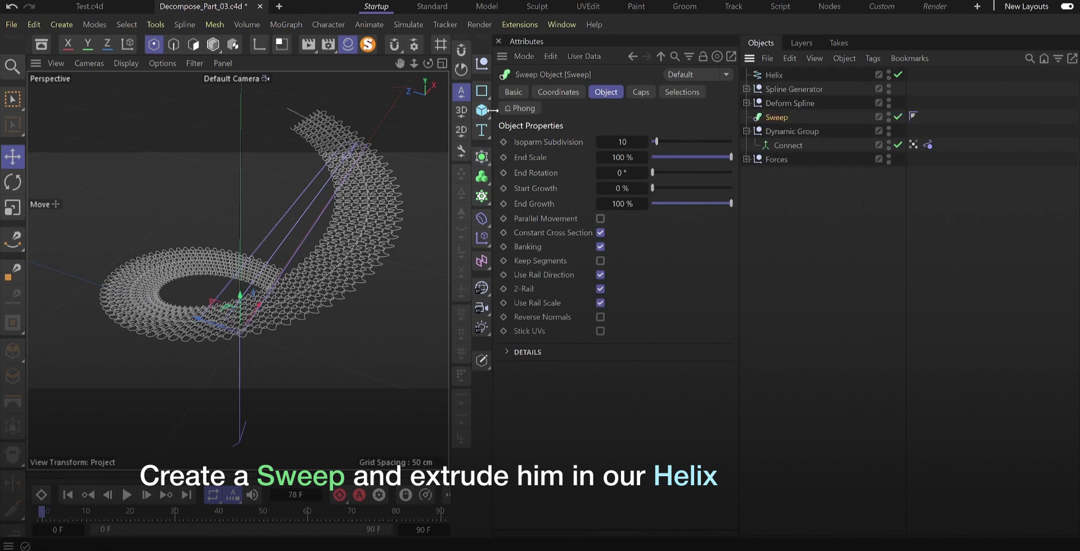
pyautogui.click(768, 79)
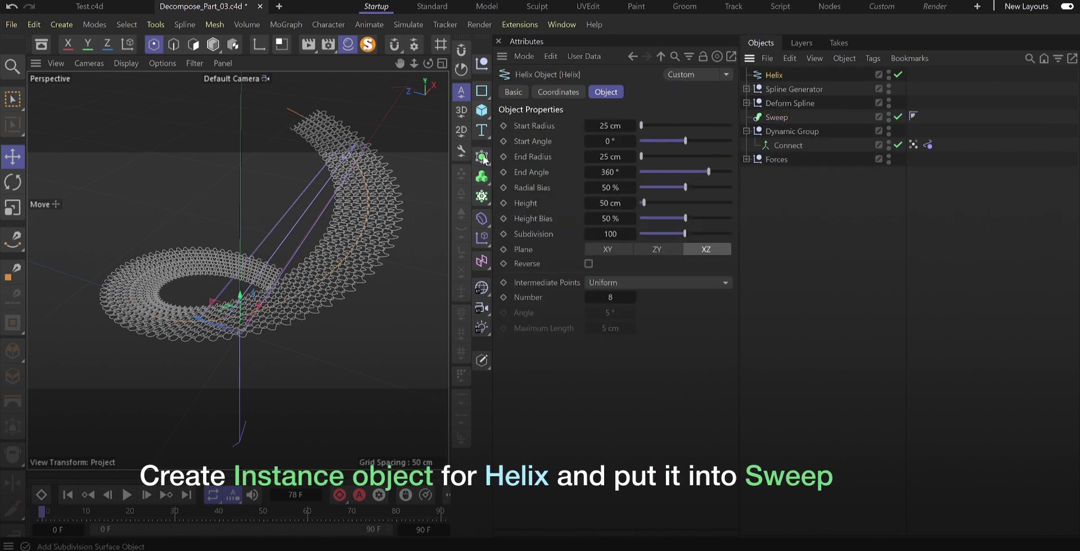
pyautogui.moveTo(481, 157); pyautogui.dragTo(537, 315)
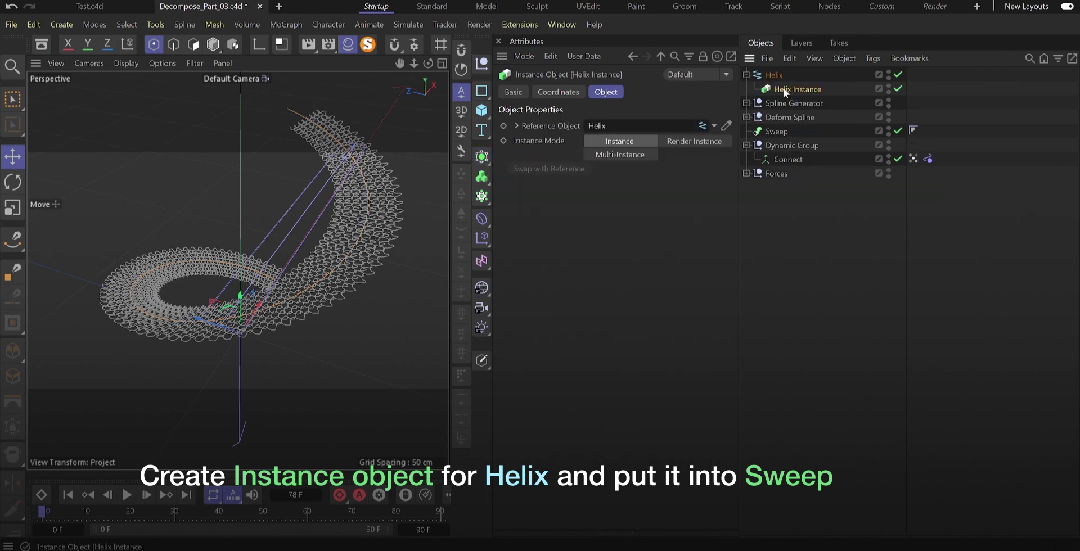
pyautogui.moveTo(783, 88); pyautogui.dragTo(782, 132)
pyautogui.moveTo(481, 92); pyautogui.dragTo(542, 169)
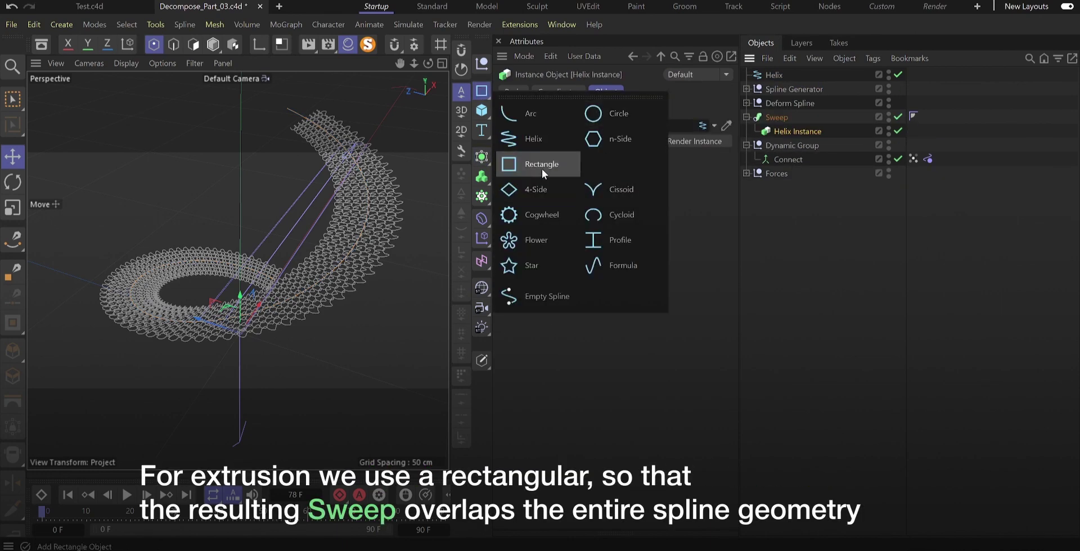
pyautogui.click(541, 169)
pyautogui.moveTo(677, 126); pyautogui.dragTo(642, 147)
pyautogui.moveTo(782, 76); pyautogui.dragTo(791, 139)
pyautogui.moveTo(616, 127)
pyautogui.mouseDown()
pyautogui.moveTo(604, 126)
pyautogui.moveTo(624, 141)
pyautogui.mouseUp()
pyautogui.moveTo(631, 127); pyautogui.dragTo(628, 127)
# Adjust the Sweep's rotation curve so its profile aligns with the knit band, and set the Rectangle's width to 6 cm
pyautogui.click(778, 117)
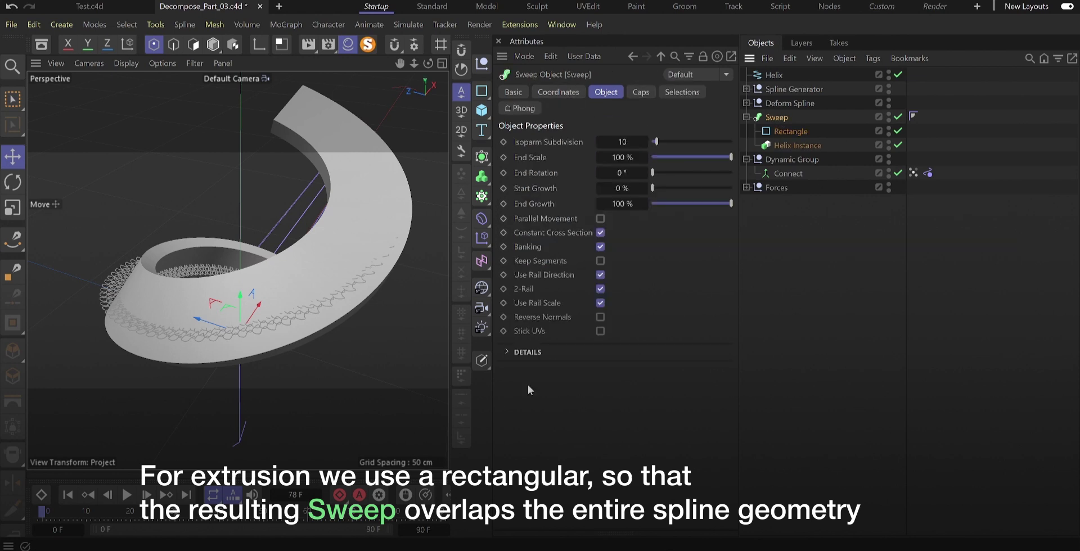
pyautogui.click(520, 352)
pyautogui.scroll(-2, 727, 379)
pyautogui.moveTo(716, 501); pyautogui.dragTo(715, 489)
pyautogui.hotkey('ctrl', 'z')
pyautogui.moveTo(567, 501); pyautogui.dragTo(571, 519)
pyautogui.keyDown('alt'); pyautogui.moveTo(332, 244); pyautogui.dragTo(304, 191); pyautogui.keyUp('alt')
pyautogui.click(785, 132)
pyautogui.moveTo(623, 131); pyautogui.dragTo(646, 131)
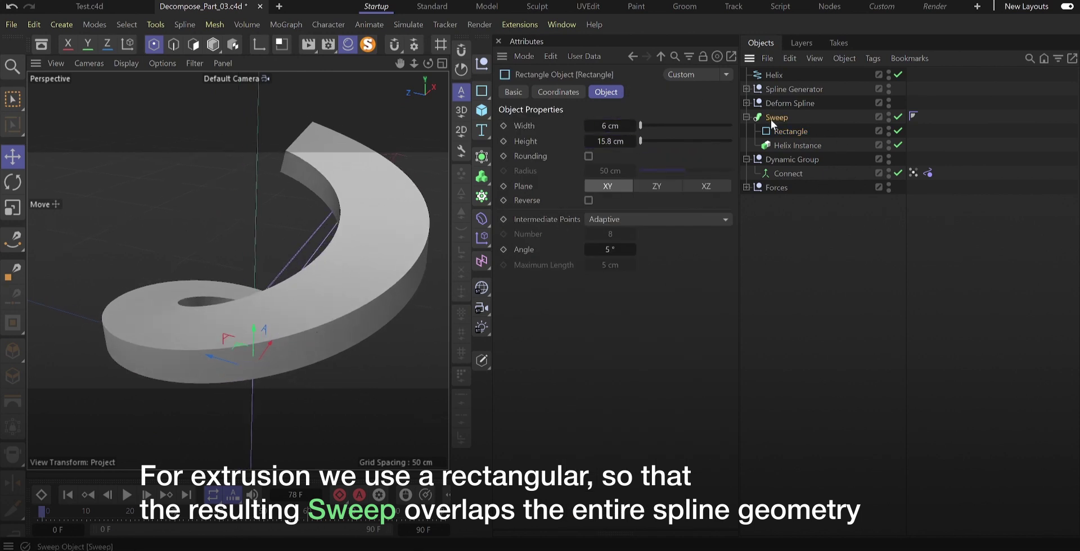
# Make the Sweep see-through and add it to the Vertex Map's fields as a layer in Volume mode
pyautogui.click(776, 118)
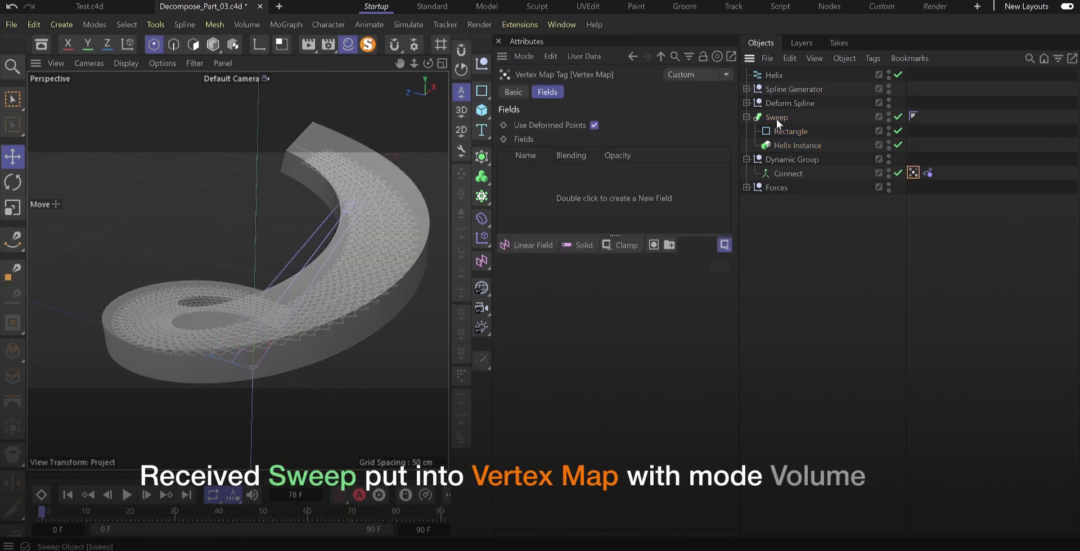
pyautogui.moveTo(760, 130); pyautogui.dragTo(525, 195)
pyautogui.click(558, 172)
pyautogui.click(704, 352)
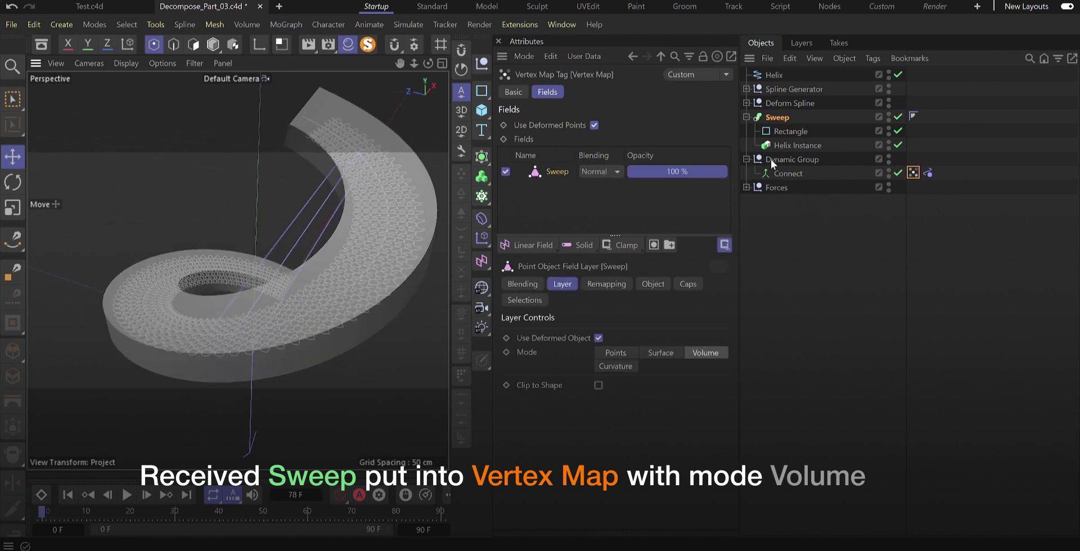
# Assign the Vertex Map as the map in the Rope tag's Mix Animation settings and test the simulation
pyautogui.click(746, 117)
pyautogui.click(927, 145)
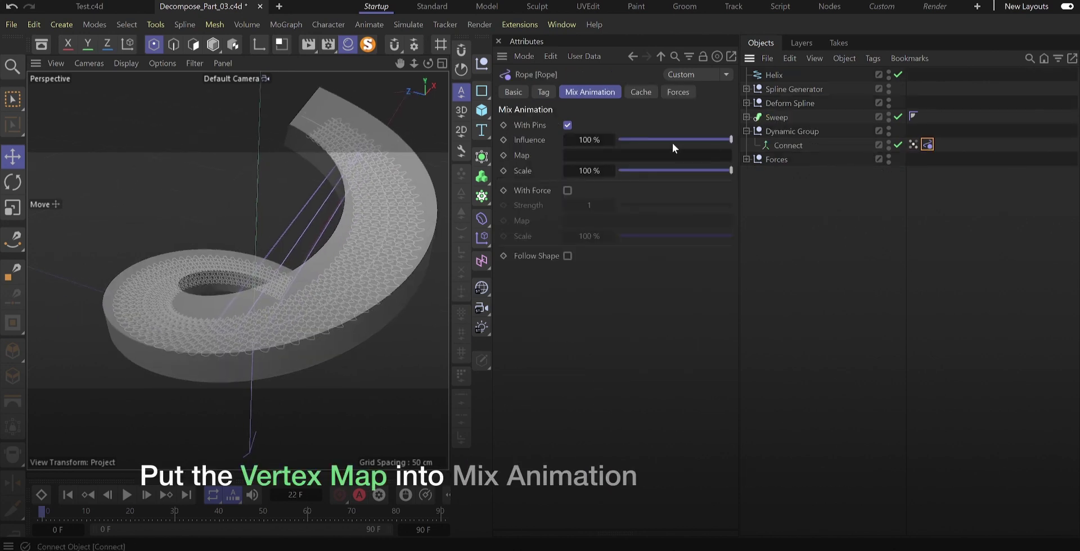
pyautogui.click(821, 177)
pyautogui.click(126, 495)
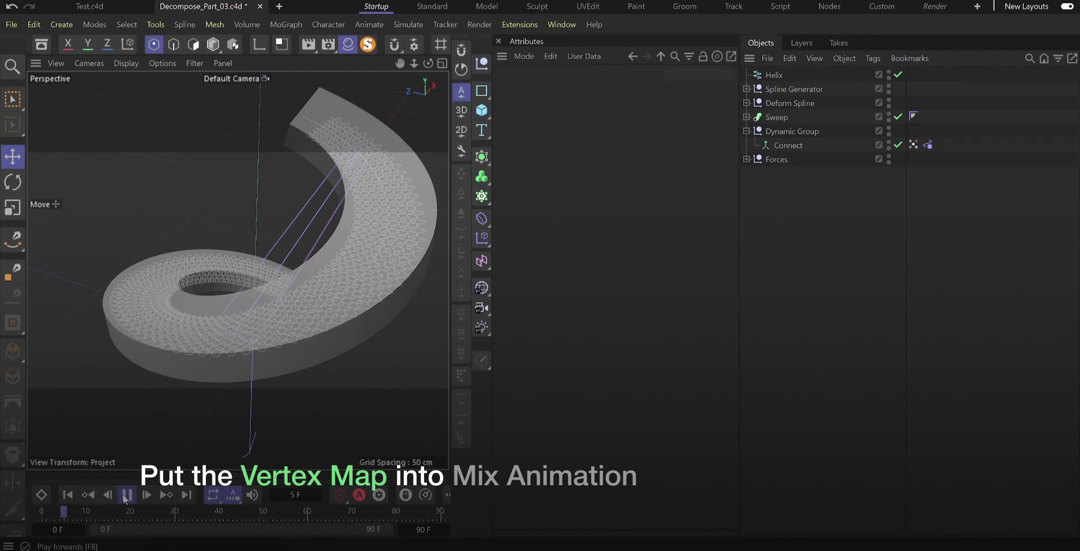
pyautogui.click(125, 495)
pyautogui.click(68, 495)
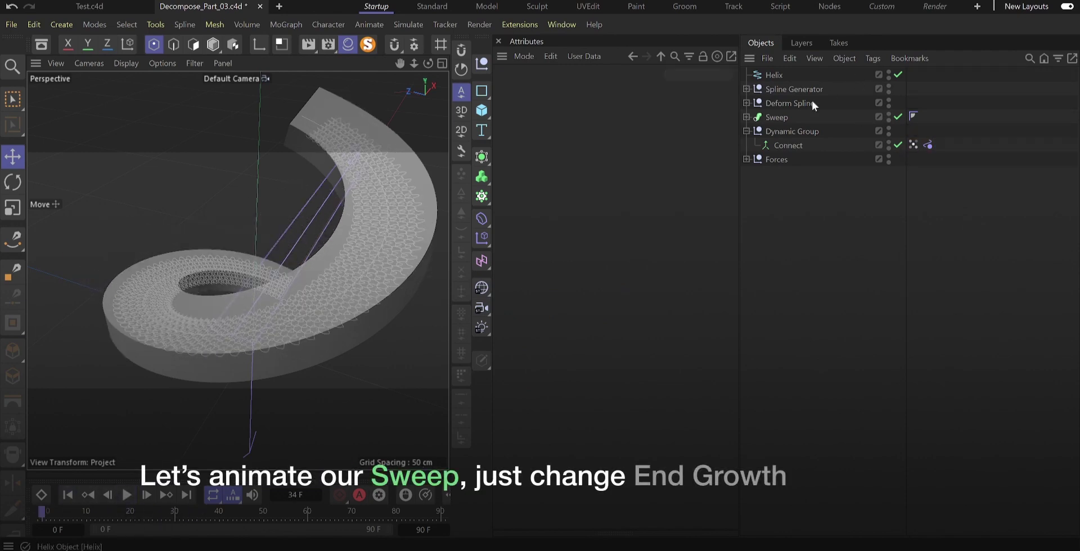
# Keyframe the Sweep's End Growth so the Sweep grows along the helix over the timeline
pyautogui.click(779, 118)
pyautogui.click(602, 92)
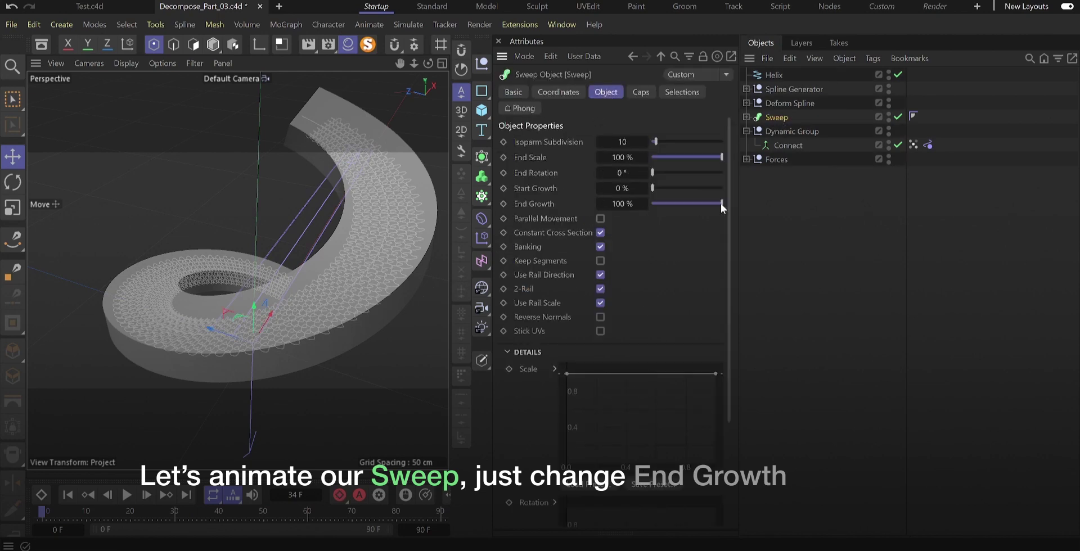
pyautogui.moveTo(721, 207)
pyautogui.mouseDown()
pyautogui.moveTo(623, 215)
pyautogui.moveTo(723, 204)
pyautogui.mouseUp()
pyautogui.click(503, 203)
pyautogui.click(774, 186)
# Play the simulation from the first frame to check how the growing Sweep affects the rope dynamics
pyautogui.click(69, 495)
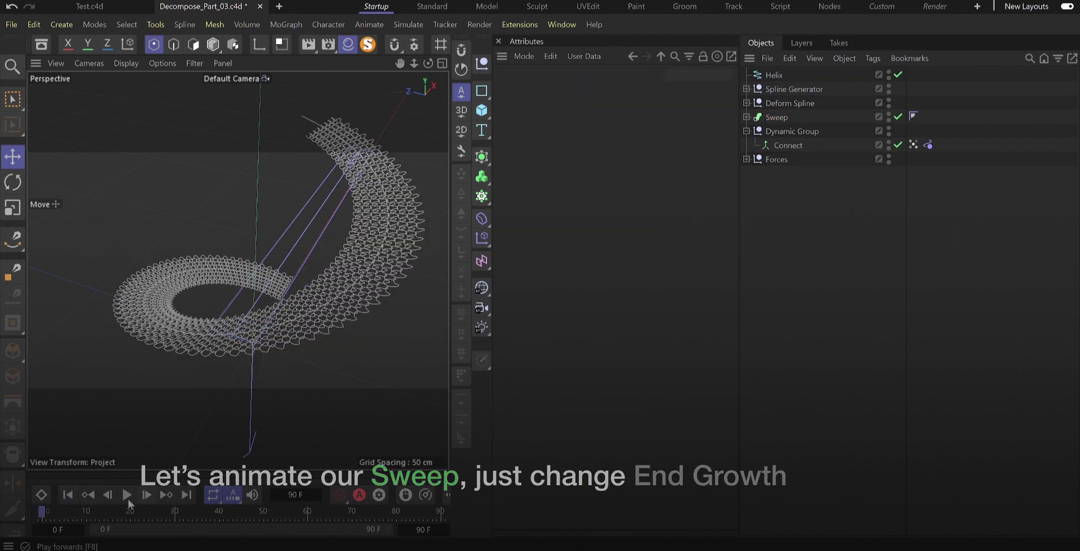
pyautogui.click(127, 495)
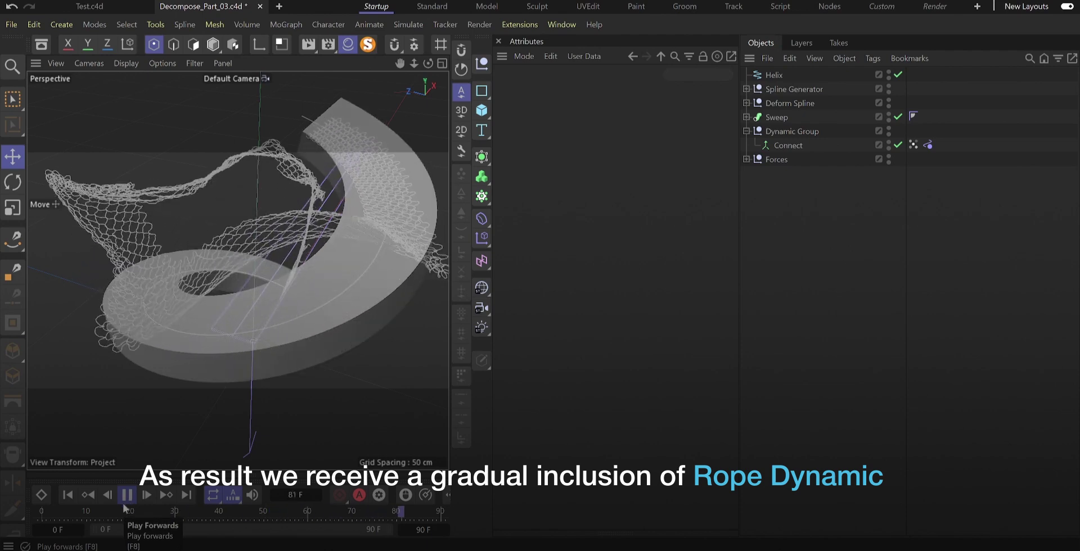
pyautogui.click(123, 503)
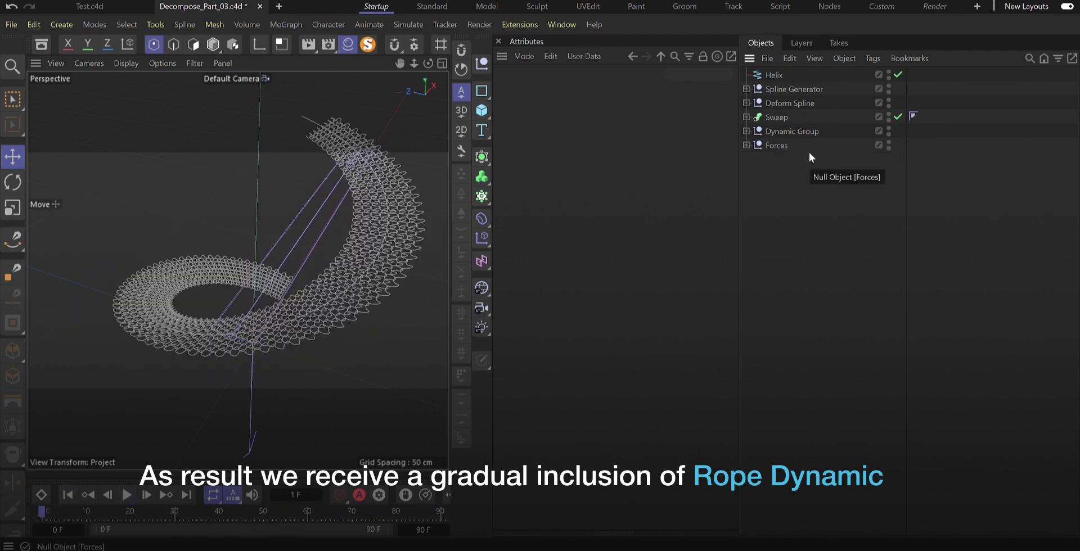
# Hide the Sweep in the viewport and renderer, and open the Gravity force's acceleration for editing
pyautogui.click(888, 114)
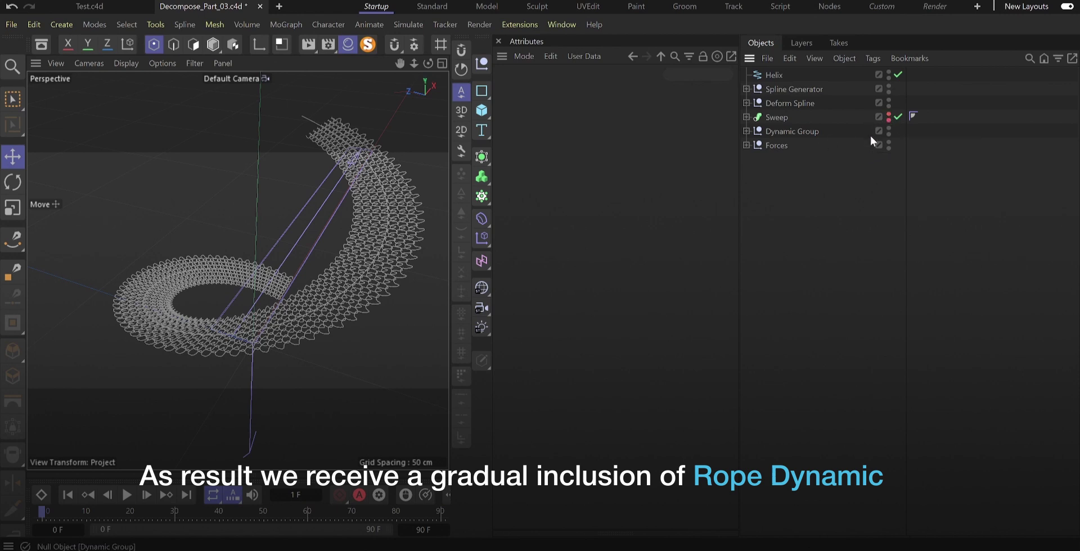
pyautogui.click(746, 146)
pyautogui.click(782, 173)
pyautogui.doubleClick(578, 126)
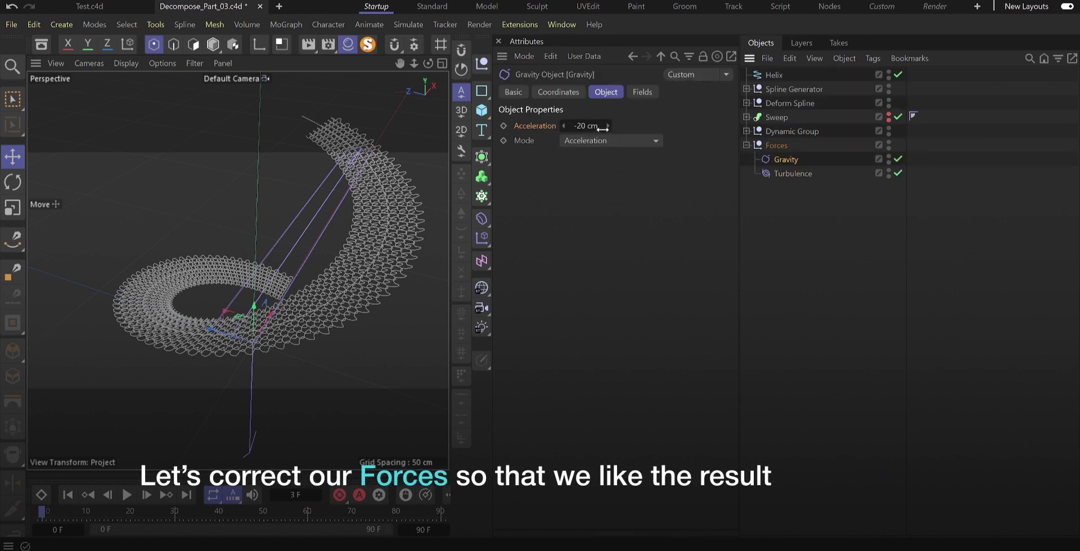
pyautogui.doubleClick(585, 126)
# Set the Rope tag's bendiness to 50 and preview the simulation
pyautogui.click(746, 131)
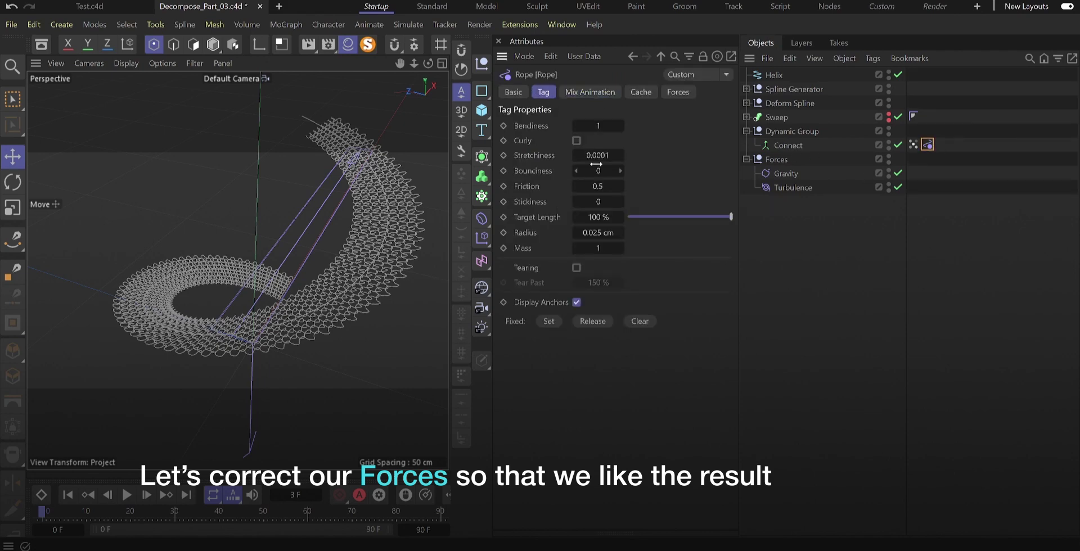
pyautogui.doubleClick(601, 160)
pyautogui.click(127, 495)
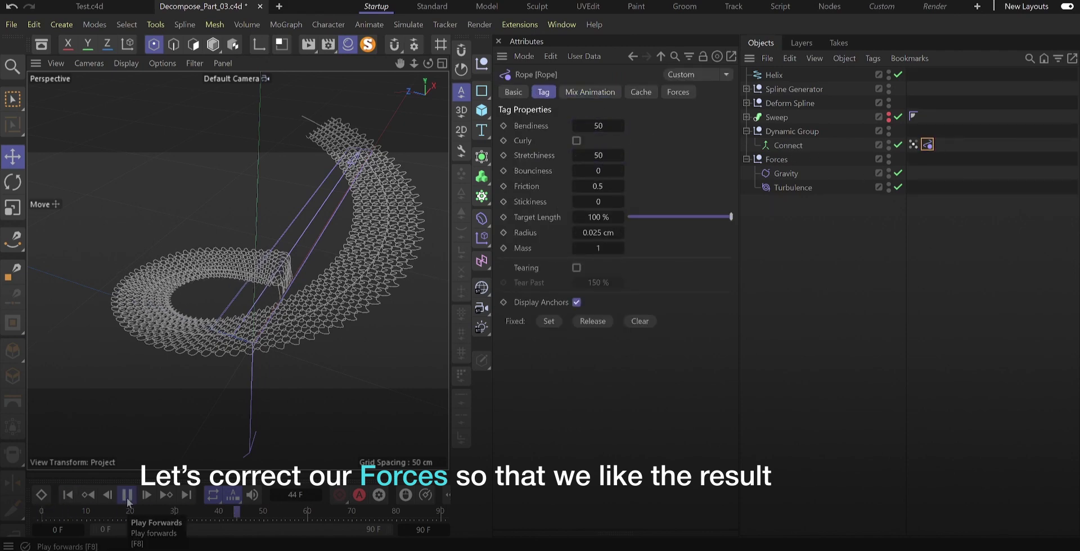
pyautogui.click(127, 494)
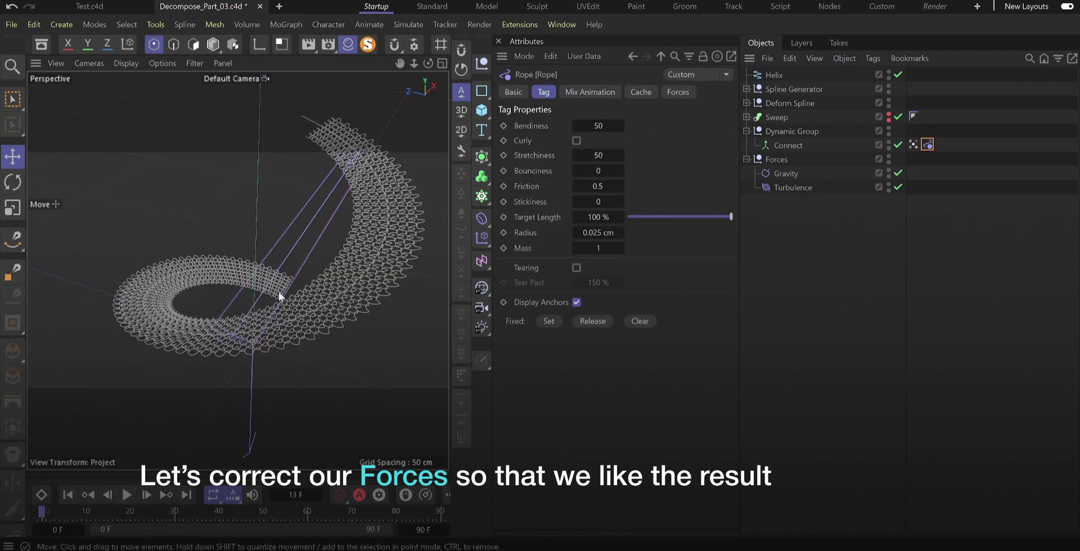
# Play the simulation at the pattern's loose end and make the Sweep visible in the viewport for comparison
pyautogui.moveTo(288, 292)
pyautogui.keyDown('alt'); pyautogui.mouseDown()
pyautogui.moveTo(308, 322)
pyautogui.moveTo(244, 278)
pyautogui.moveTo(296, 295)
pyautogui.mouseUp(); pyautogui.keyUp('alt')
pyautogui.scroll(5, 283, 292)
pyautogui.scroll(5, 297, 298)
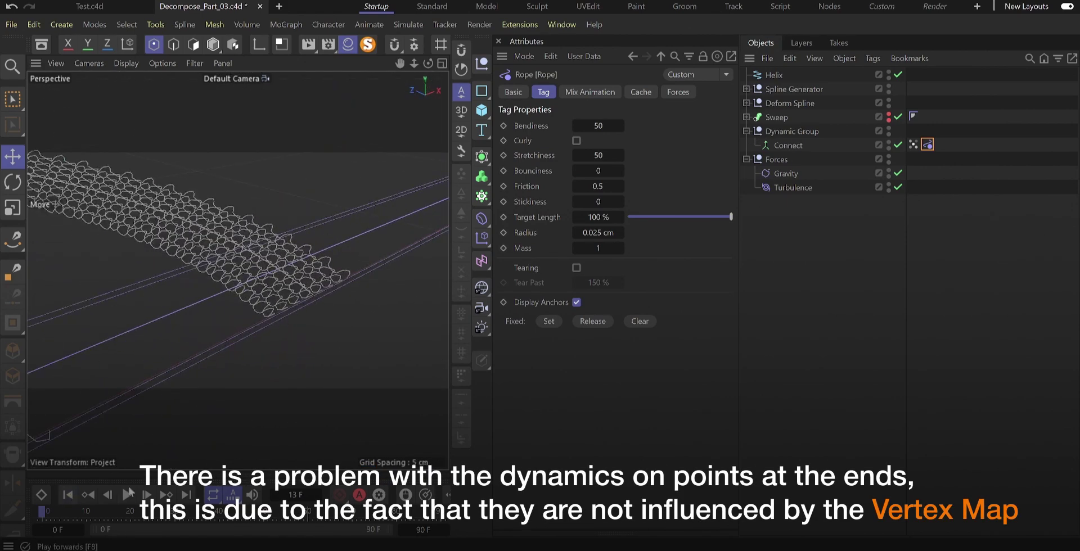
pyautogui.click(125, 497)
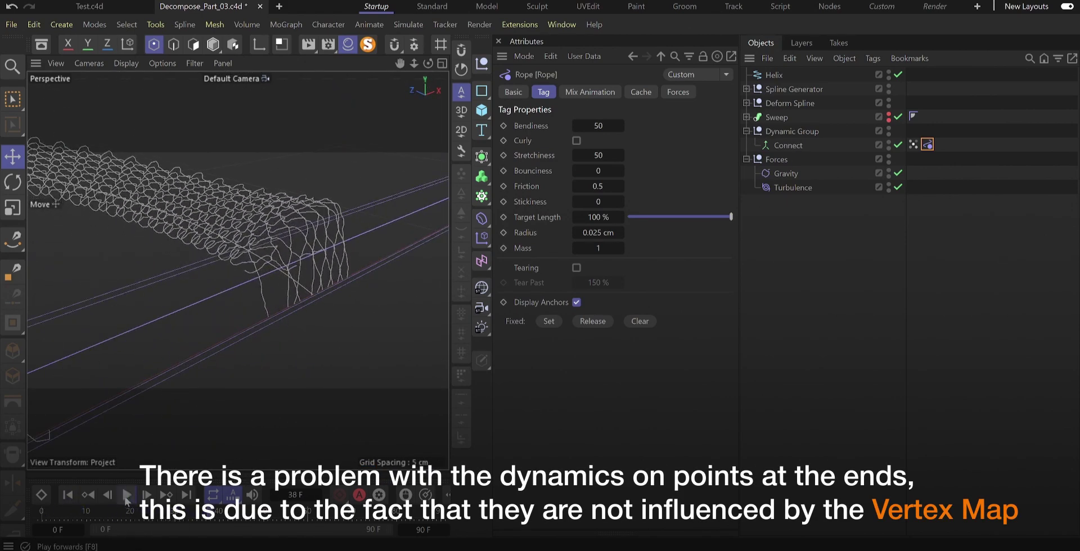
pyautogui.click(889, 114)
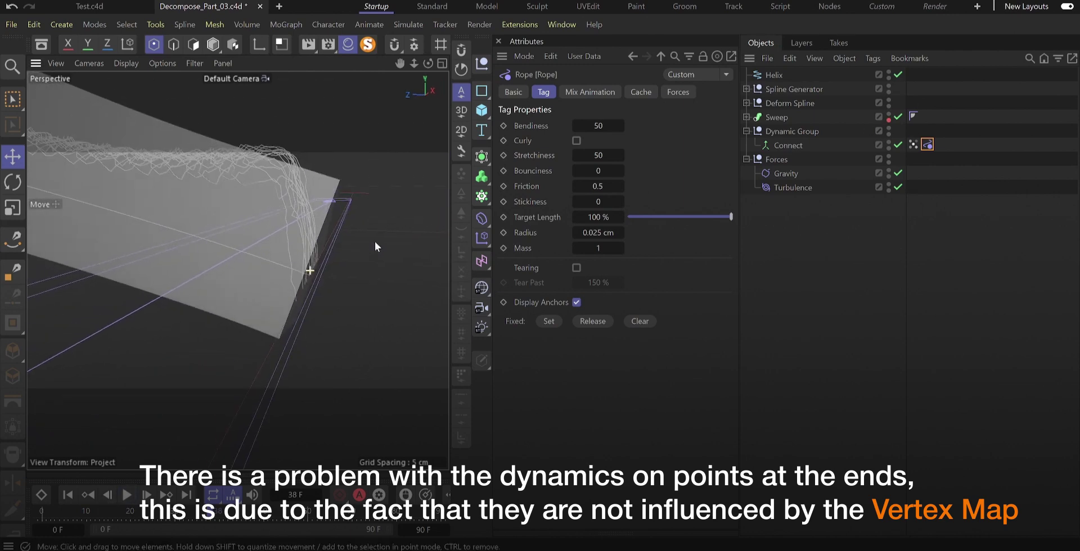
pyautogui.click(782, 116)
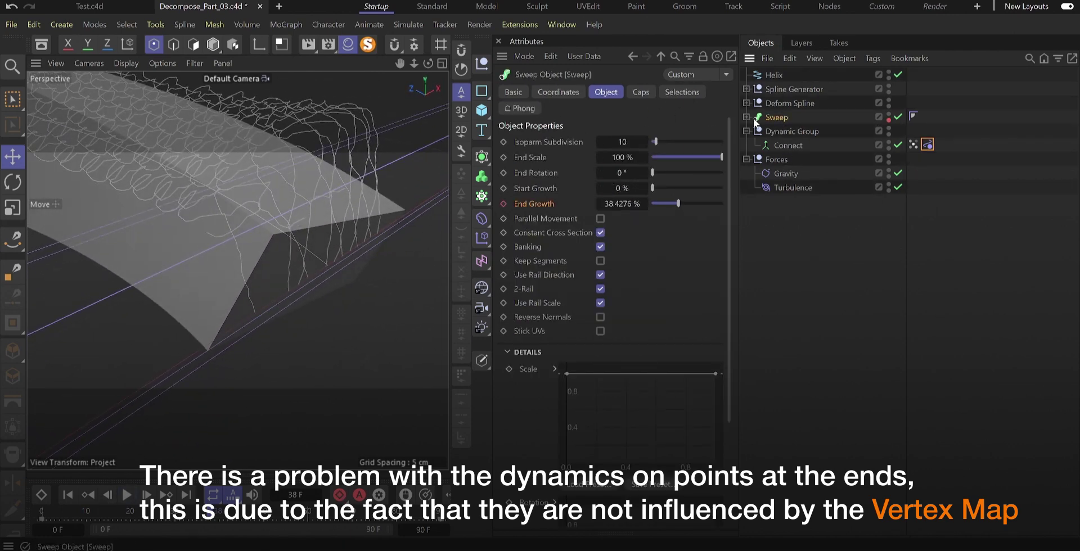
# Return to the first frame and slightly shift the spline pattern along the Helix using Spline Wrap's From and To values
pyautogui.click(746, 103)
pyautogui.click(793, 118)
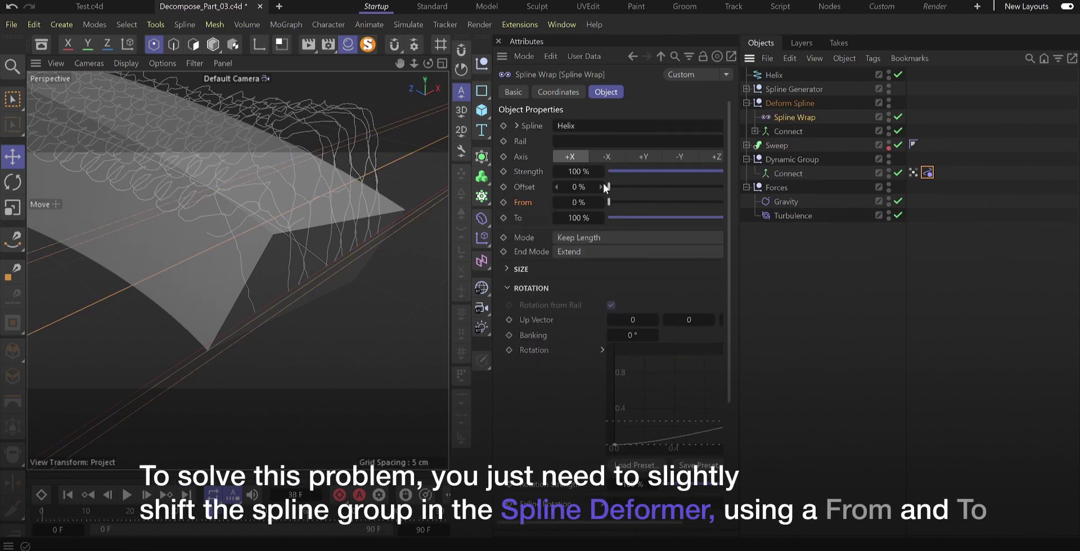
pyautogui.click(53, 517)
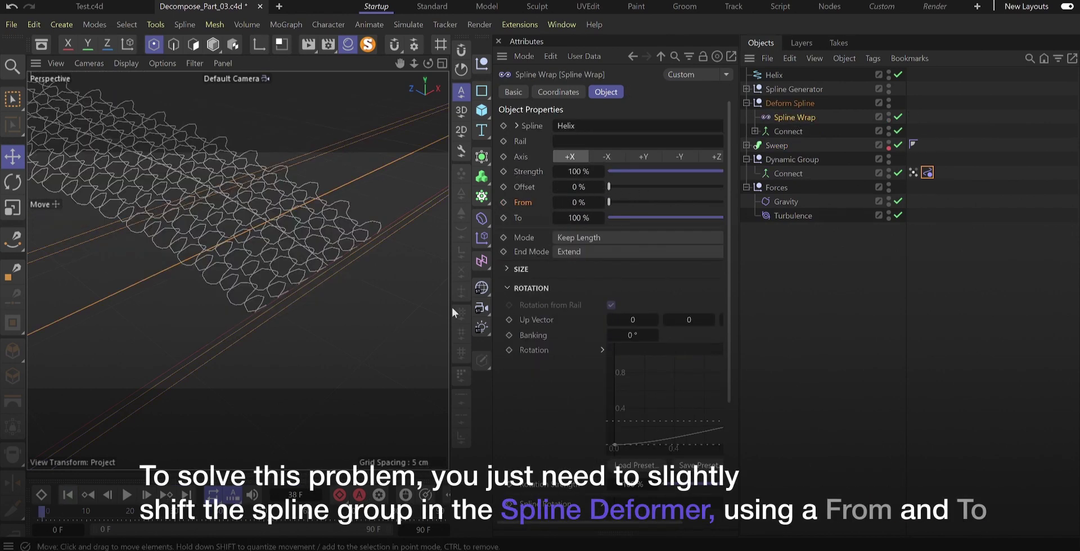
pyautogui.click(600, 201)
pyautogui.click(556, 218)
# Play the simulation to check that the shifted pattern's ends are released by the Sweep
pyautogui.scroll(-5, 262, 265)
pyautogui.keyDown('alt'); pyautogui.moveTo(298, 294); pyautogui.dragTo(277, 319); pyautogui.keyUp('alt')
pyautogui.click(782, 250)
pyautogui.scroll(5, 259, 315)
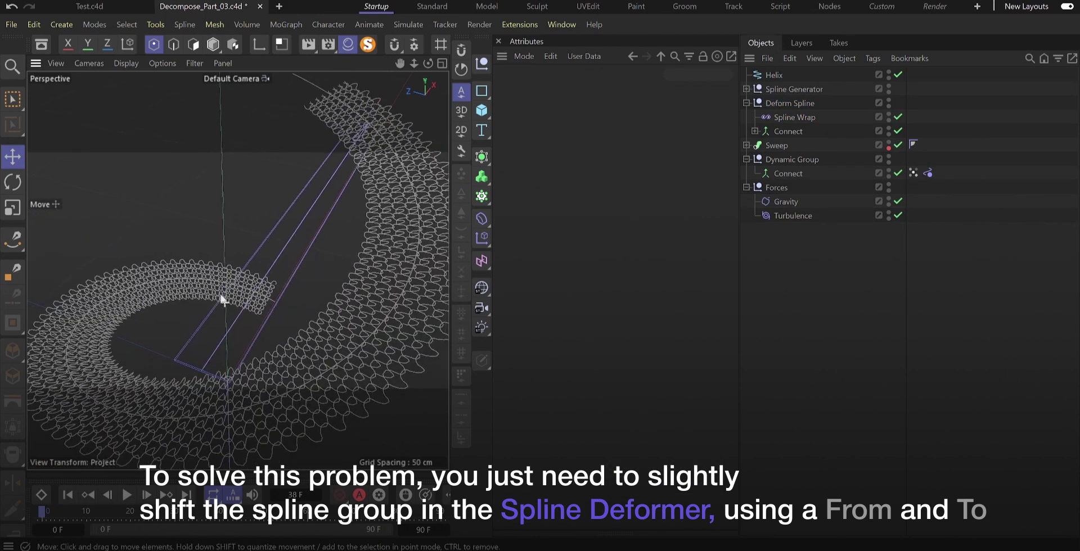
pyautogui.click(122, 495)
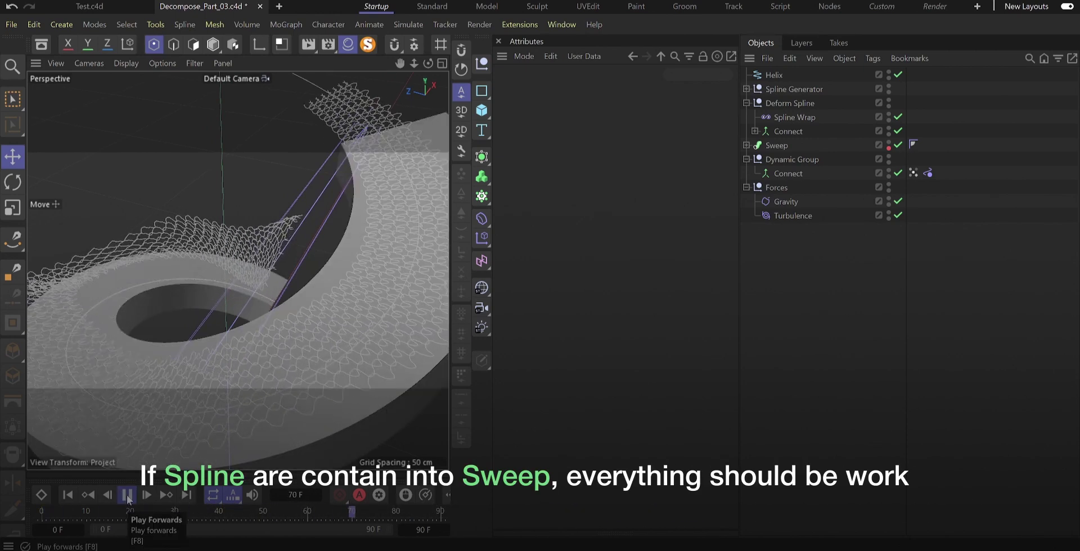
pyautogui.click(127, 495)
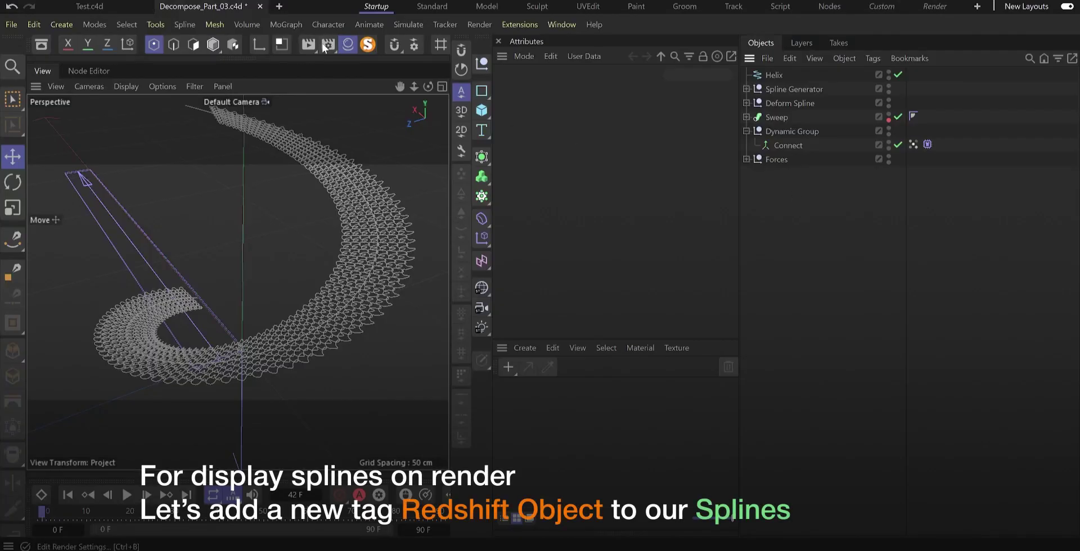
# Switch the renderer to Redshift in the render settings
pyautogui.click(324, 48)
pyautogui.click(403, 69)
pyautogui.click(413, 100)
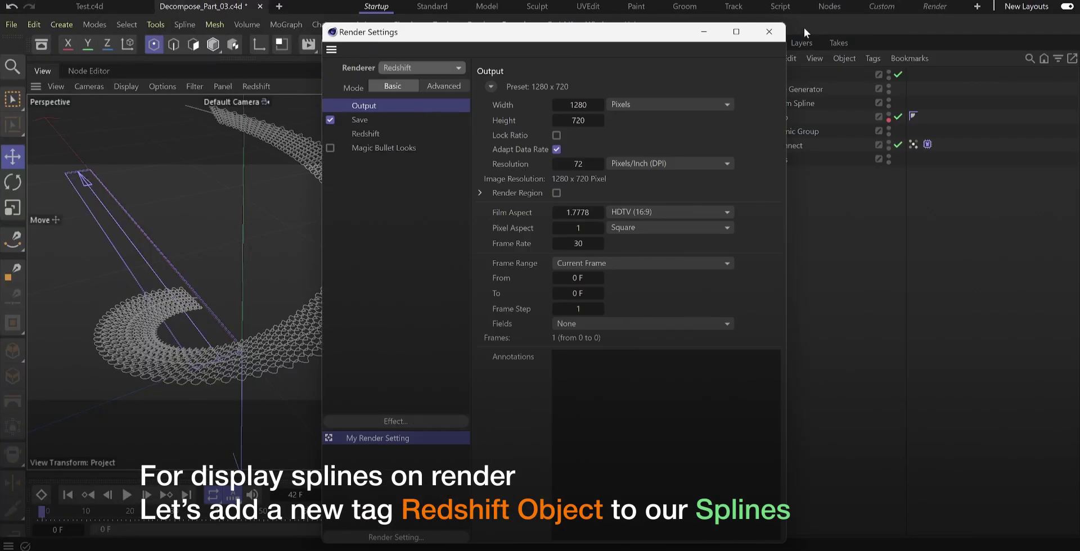
pyautogui.click(789, 32)
# Add a Redshift Object tag to the Connect in Dynamic Group and set its Curve mode to Boxes
pyautogui.rightClick(788, 144)
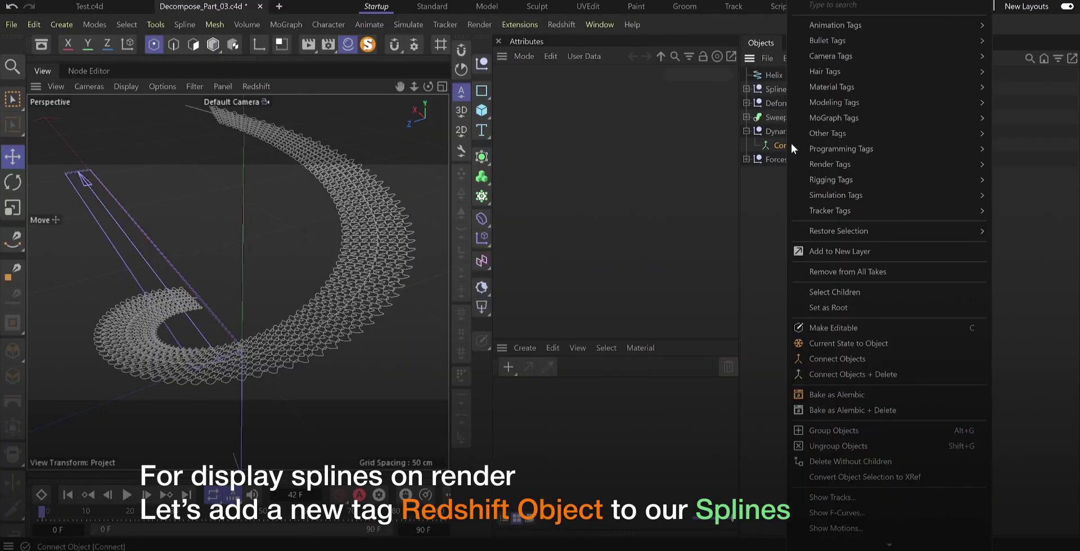
pyautogui.click(1002, 214)
pyautogui.click(594, 141)
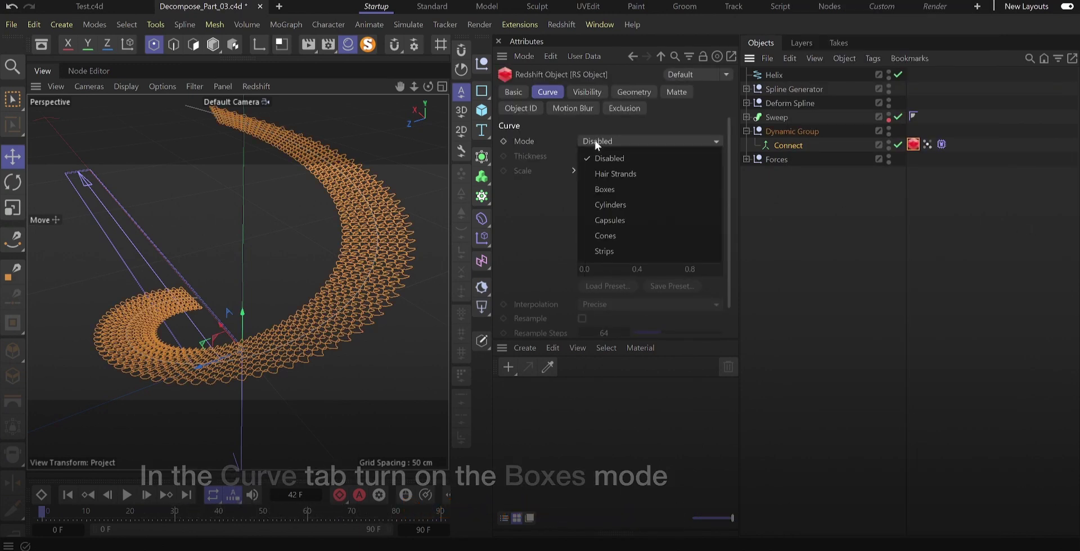
pyautogui.click(610, 189)
pyautogui.click(839, 198)
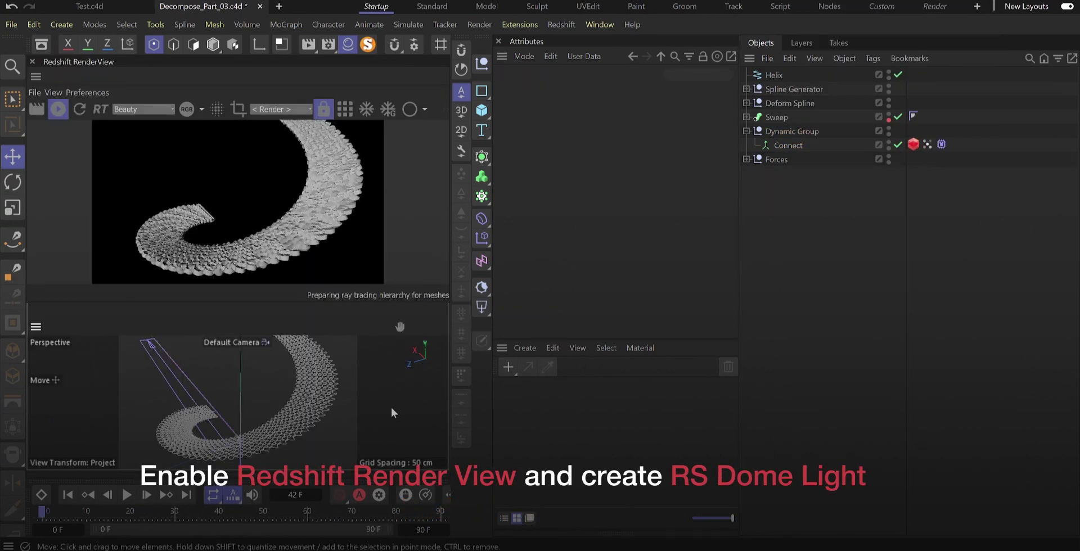
# Create a Redshift Dome Light and assign a studio HDRI as its texture without copying the image into the project
pyautogui.click(481, 306)
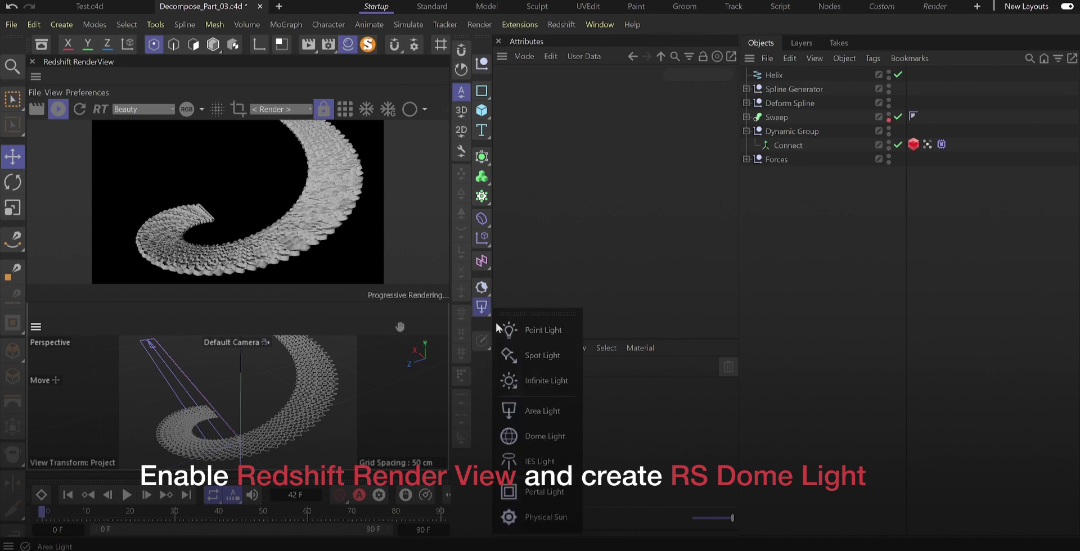
pyautogui.click(541, 436)
pyautogui.click(41, 45)
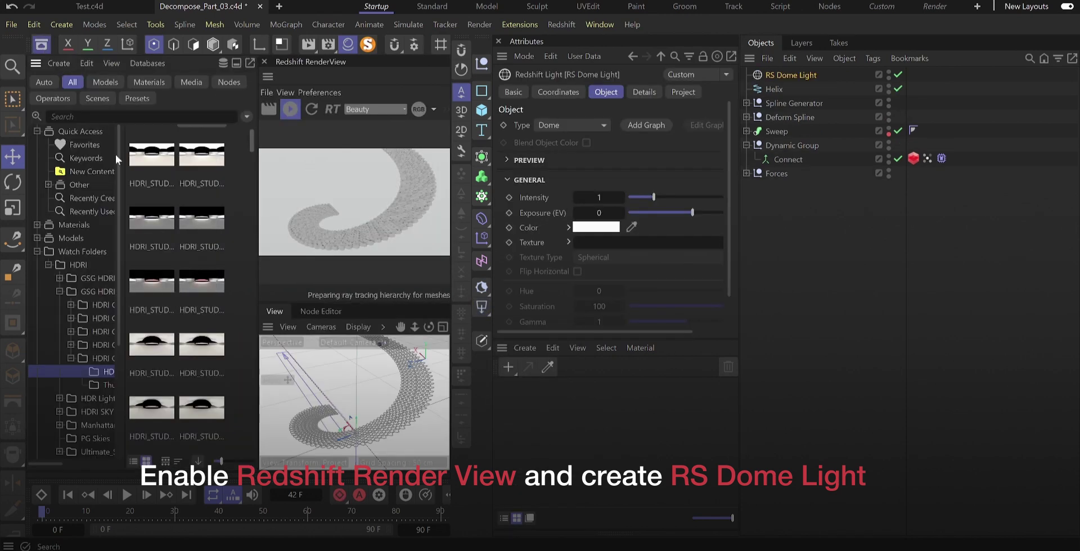
pyautogui.moveTo(151, 344); pyautogui.dragTo(295, 336)
pyautogui.moveTo(605, 245); pyautogui.dragTo(605, 244)
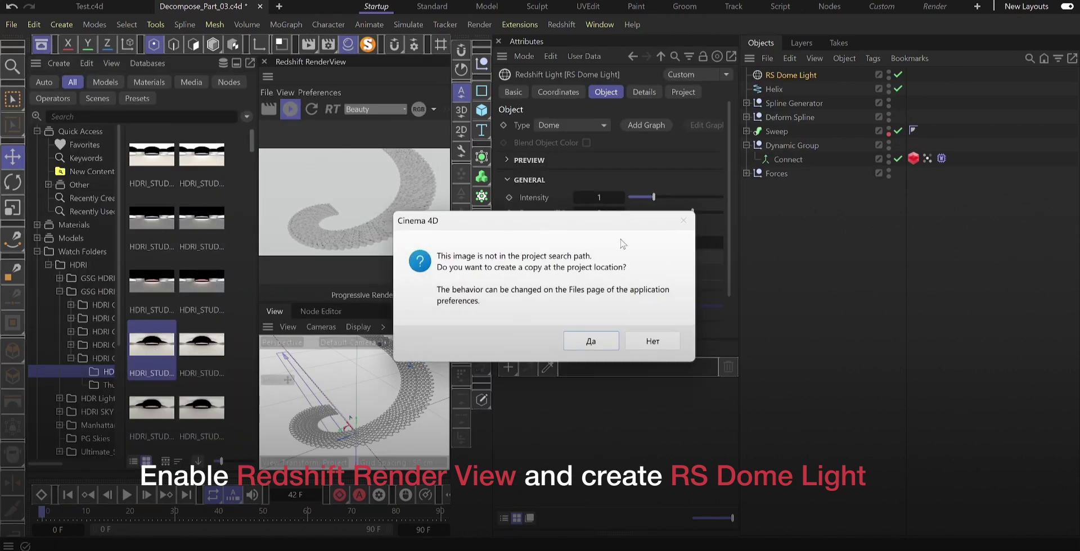
pyautogui.click(651, 341)
# Turn off the dome light's Background option and close the asset browser
pyautogui.scroll(-1, 730, 184)
pyautogui.scroll(-1, 730, 185)
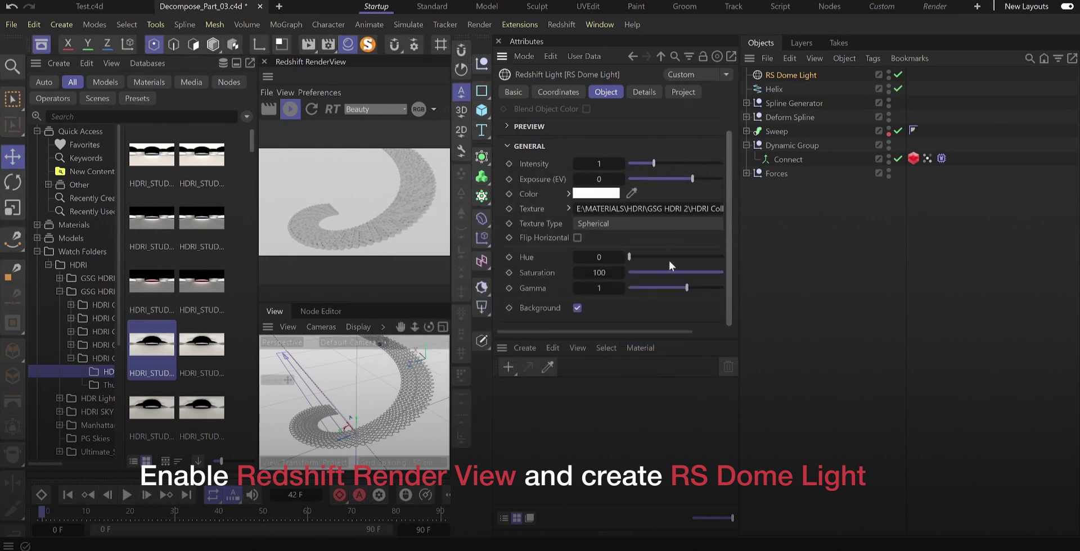
pyautogui.click(40, 46)
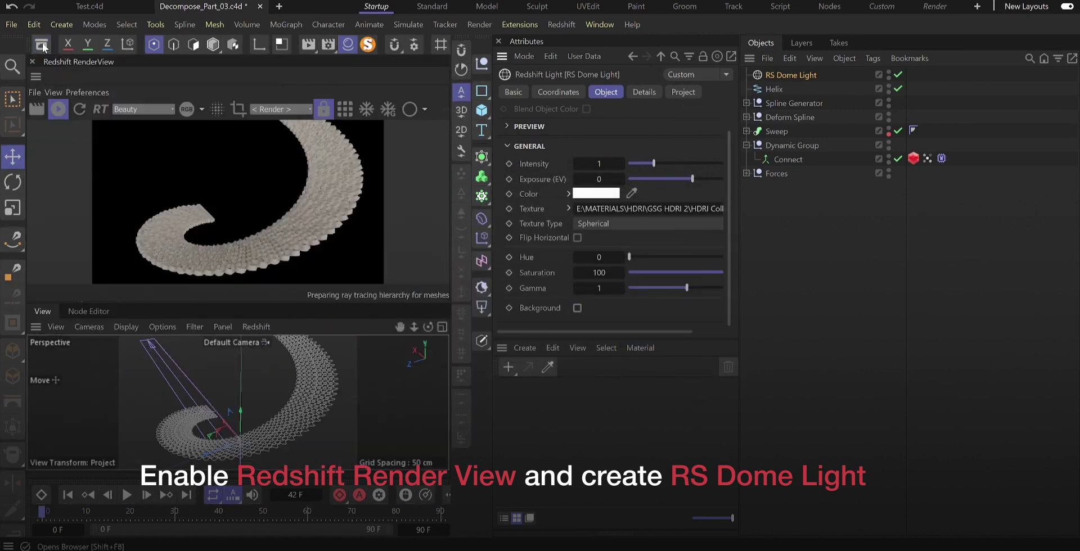
# Enlarge the render preview on a close-up of the knit pattern and set the Redshift Object tag's curve Thickness to 0.3
pyautogui.keyDown('alt'); pyautogui.moveTo(272, 431); pyautogui.dragTo(268, 447); pyautogui.keyUp('alt')
pyautogui.keyDown('alt'); pyautogui.moveTo(268, 447); pyautogui.dragTo(262, 423, button='middle'); pyautogui.keyUp('alt')
pyautogui.keyDown('alt'); pyautogui.moveTo(262, 422); pyautogui.dragTo(297, 451, button='right'); pyautogui.keyUp('alt')
pyautogui.keyDown('alt'); pyautogui.moveTo(297, 450); pyautogui.dragTo(266, 397, button='middle'); pyautogui.keyUp('alt')
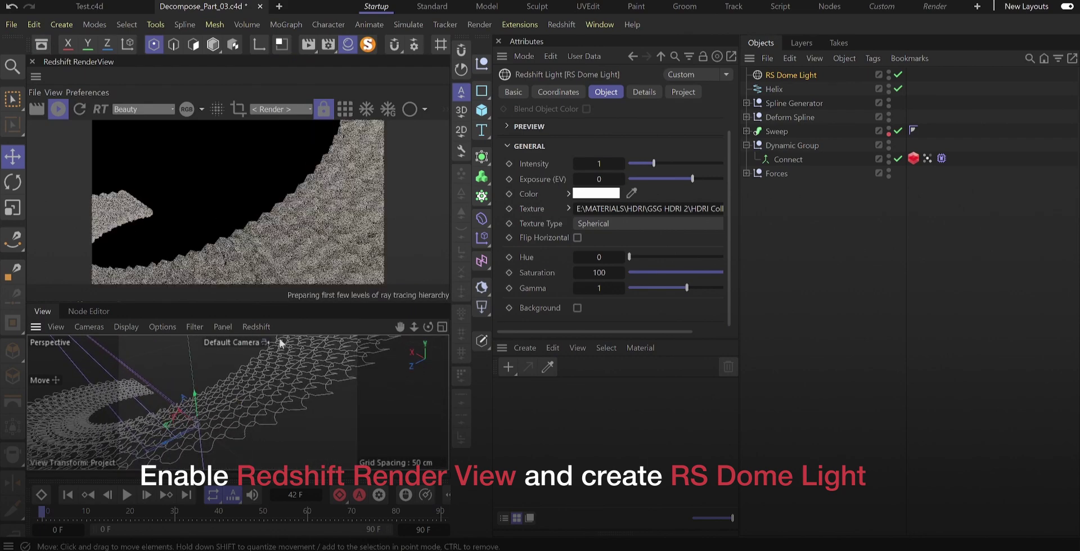
pyautogui.moveTo(263, 303); pyautogui.dragTo(263, 345)
pyautogui.click(912, 159)
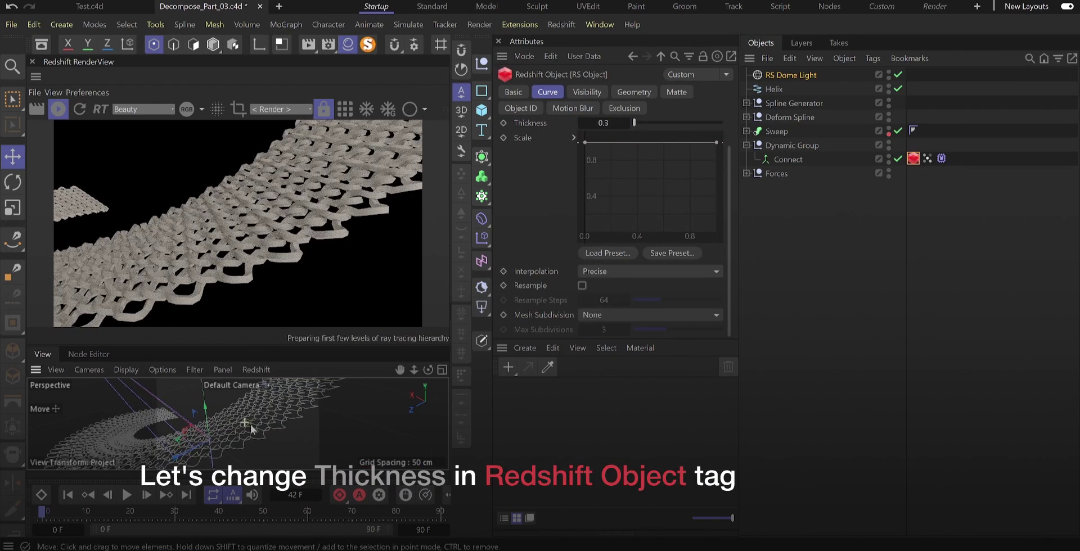
# With the live render paused, override the tag's geometry settings, enable Tessellation with Maximum Subdivisions of 3, and resume rendering
pyautogui.click(582, 91)
pyautogui.click(639, 93)
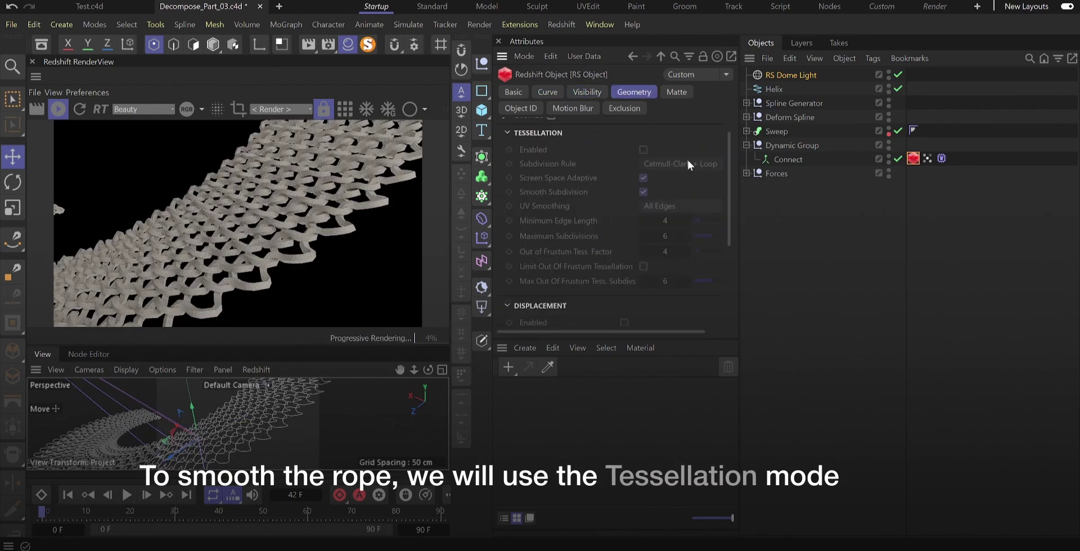
pyautogui.scroll(1, 675, 158)
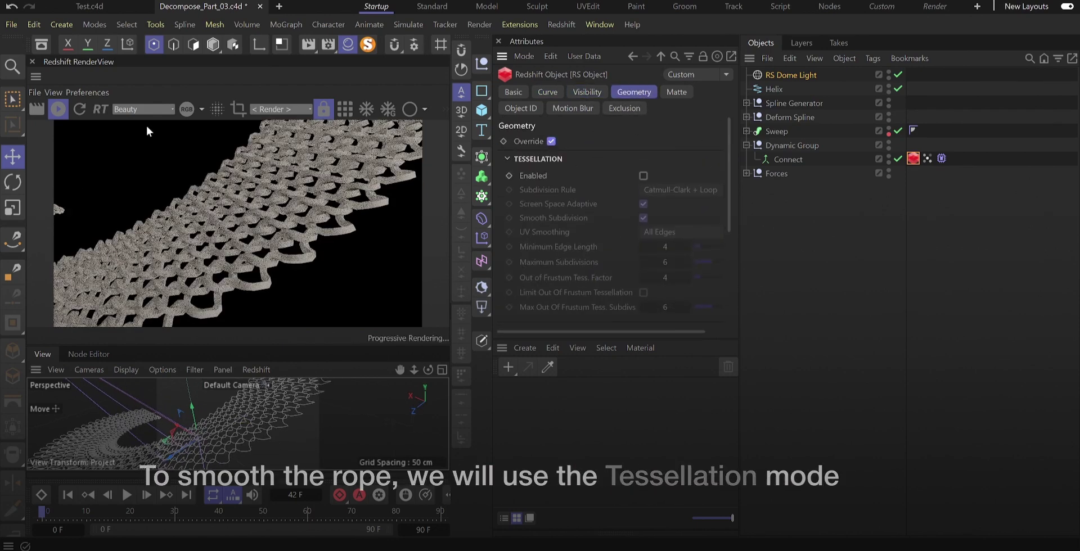
pyautogui.click(58, 109)
pyautogui.click(642, 176)
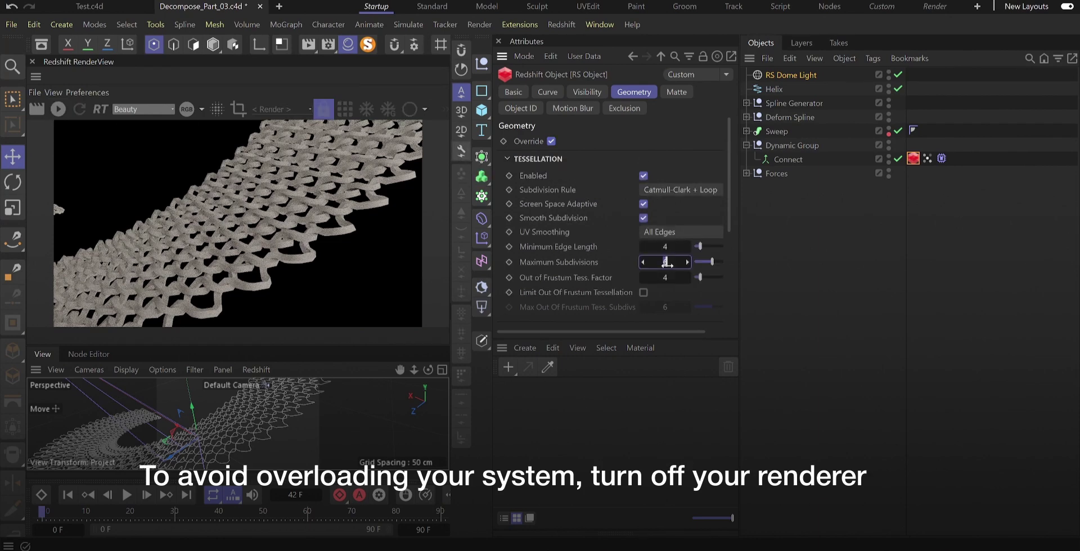
pyautogui.click(58, 109)
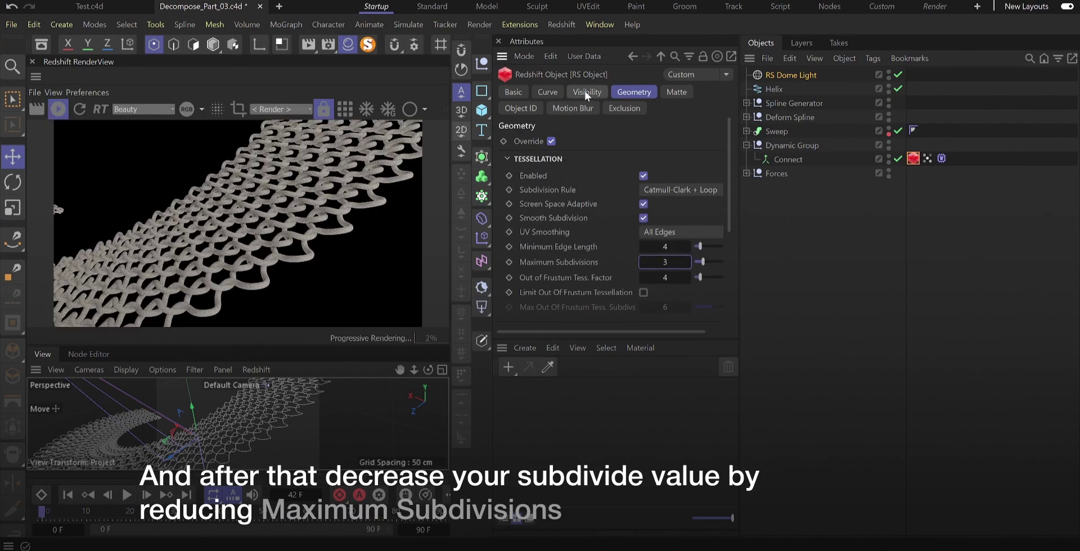
pyautogui.click(548, 92)
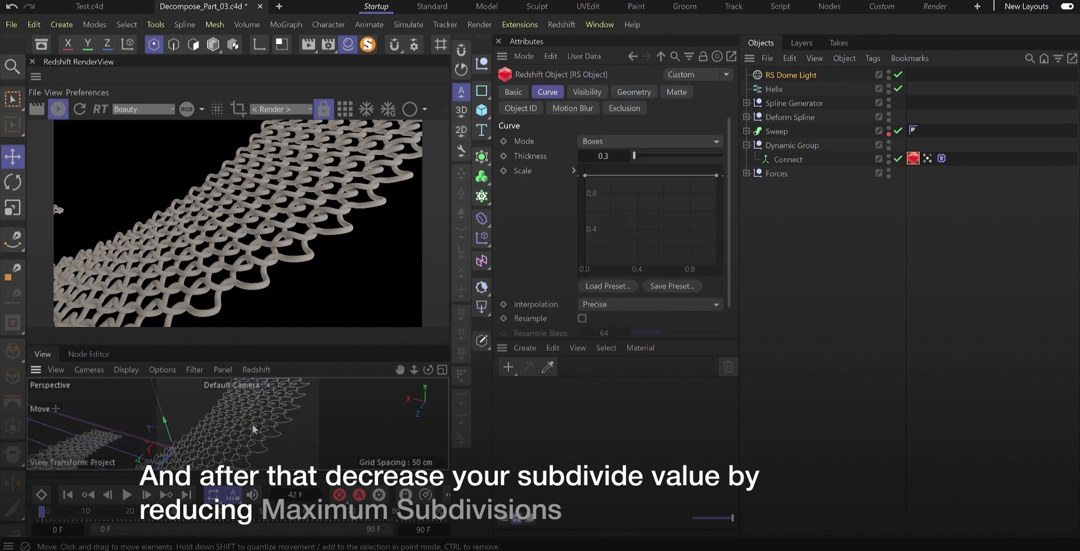
# Create a Redshift Standard material and apply it to the Connect in Dynamic Group
pyautogui.click(524, 348)
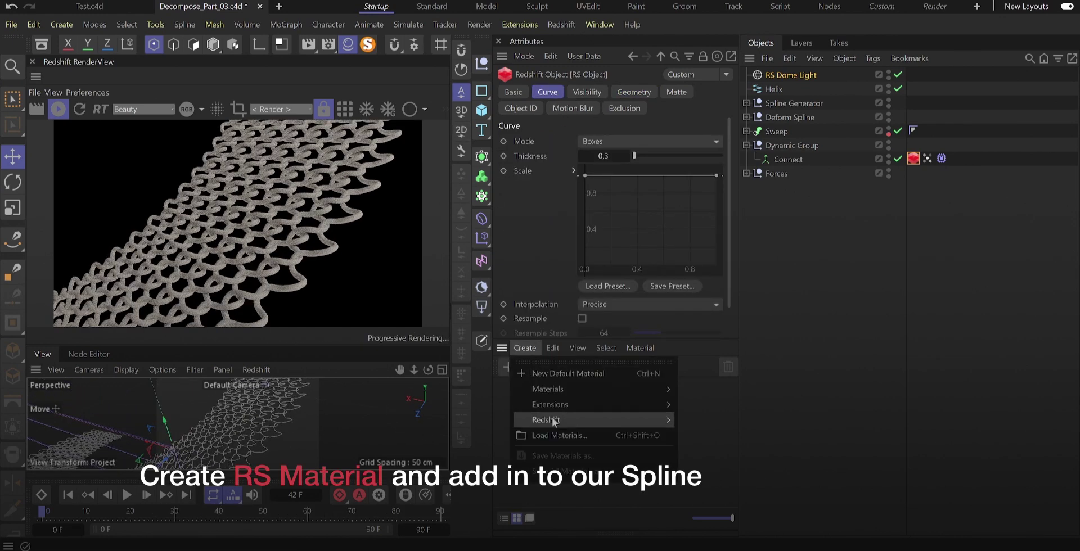
pyautogui.moveTo(618, 419)
pyautogui.moveTo(725, 423)
pyautogui.click(772, 339)
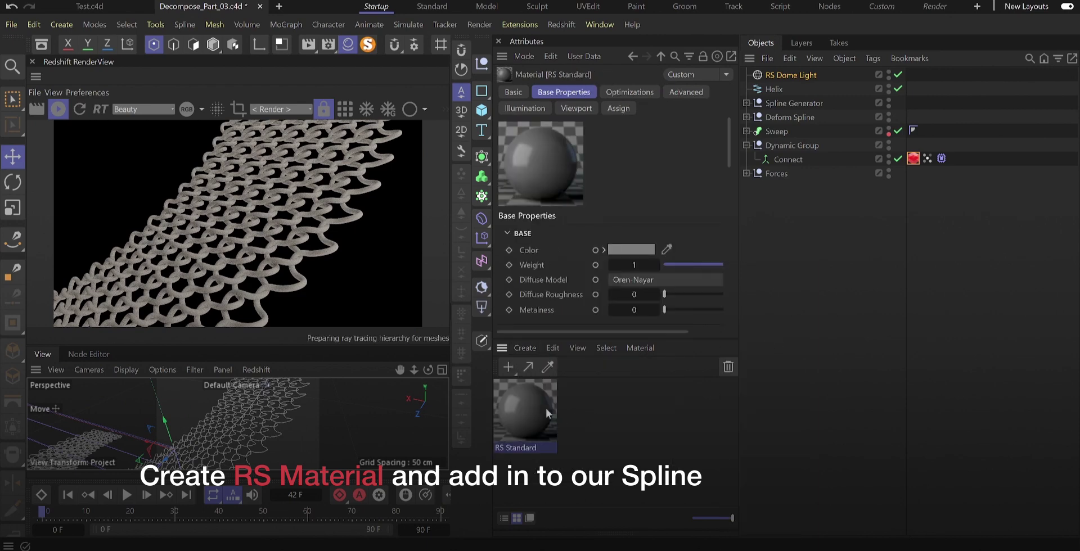
pyautogui.moveTo(545, 407); pyautogui.dragTo(797, 163)
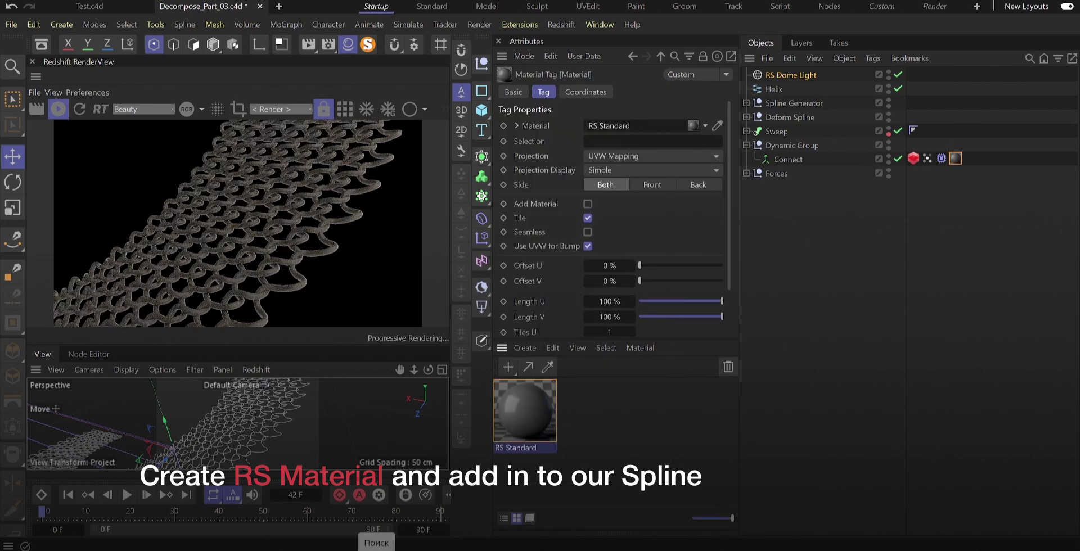
# Set the RS Standard material's Metalness to 1
pyautogui.click(531, 407)
pyautogui.doubleClick(635, 309)
pyautogui.write('1')
pyautogui.press('Return')
# Set the RS Standard material's base color to green with hue 142°, saturation 55% and value 36%
pyautogui.click(634, 251)
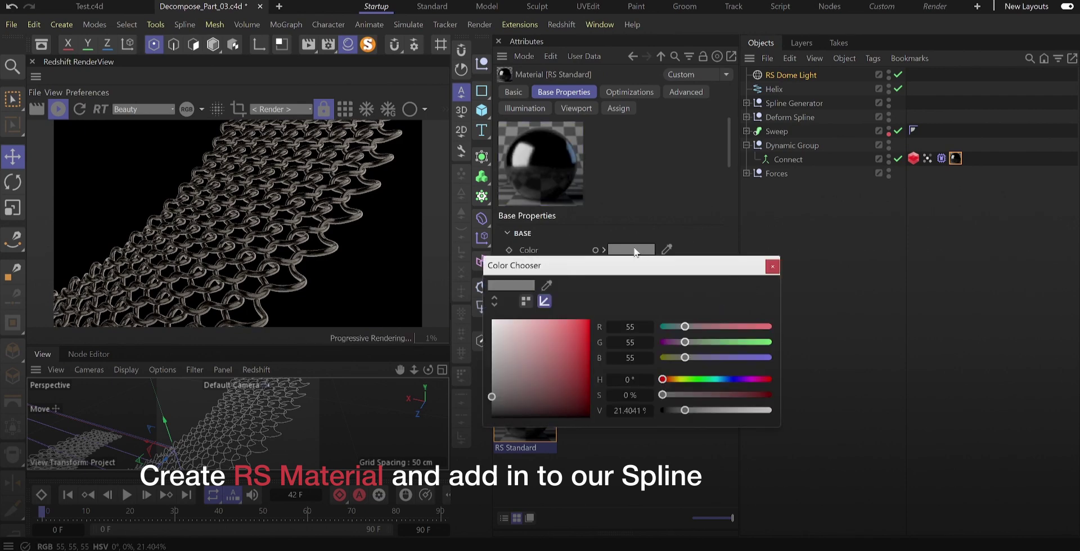
pyautogui.moveTo(694, 380); pyautogui.dragTo(709, 413)
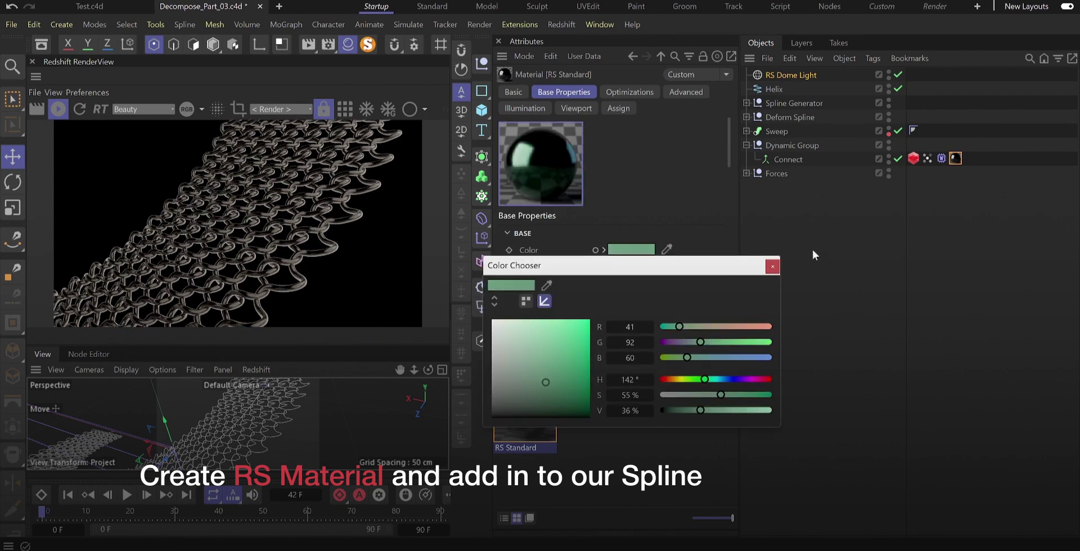
pyautogui.click(772, 266)
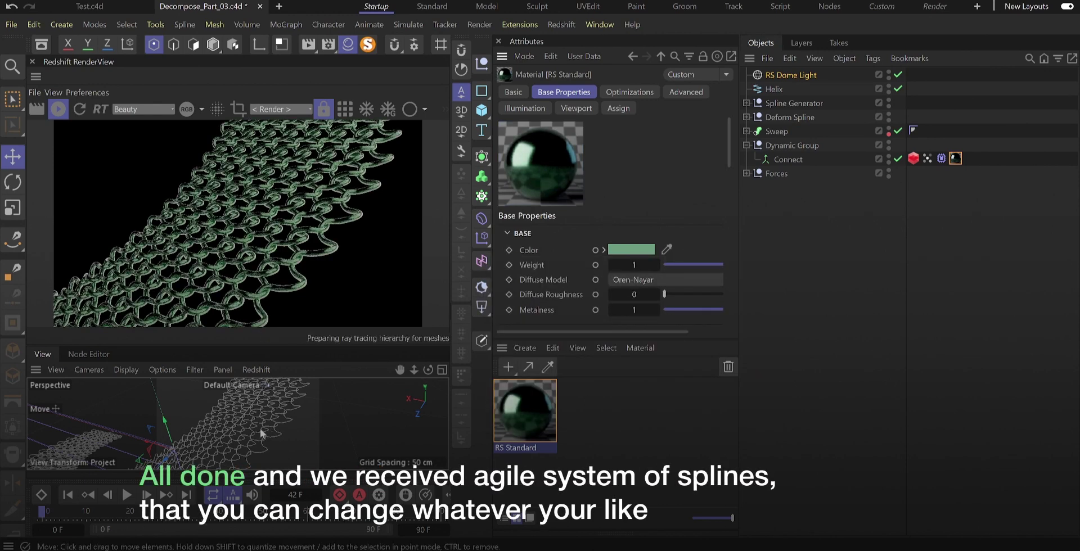
pyautogui.keyDown('alt'); pyautogui.moveTo(238, 428); pyautogui.dragTo(292, 386); pyautogui.keyUp('alt')
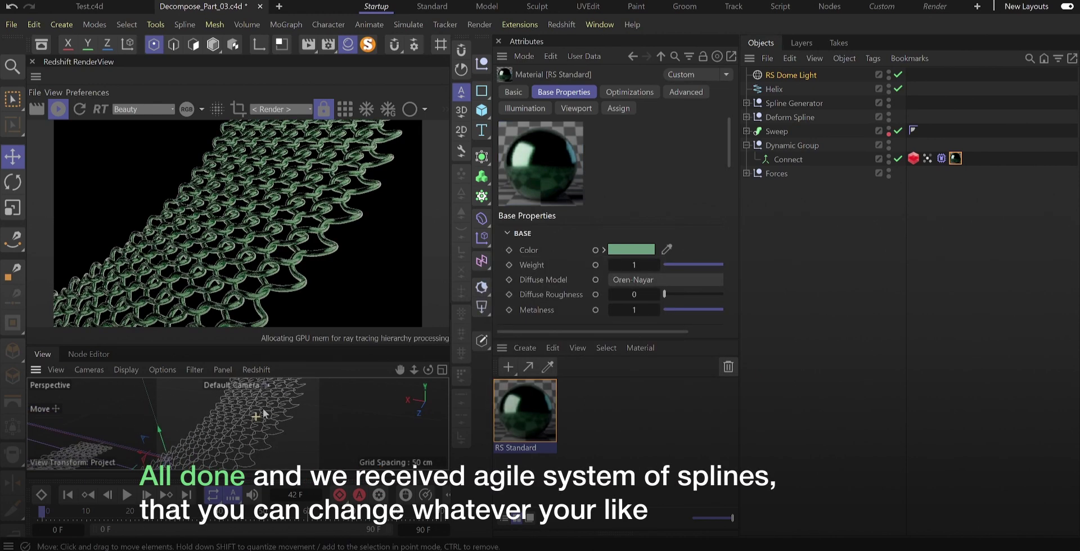